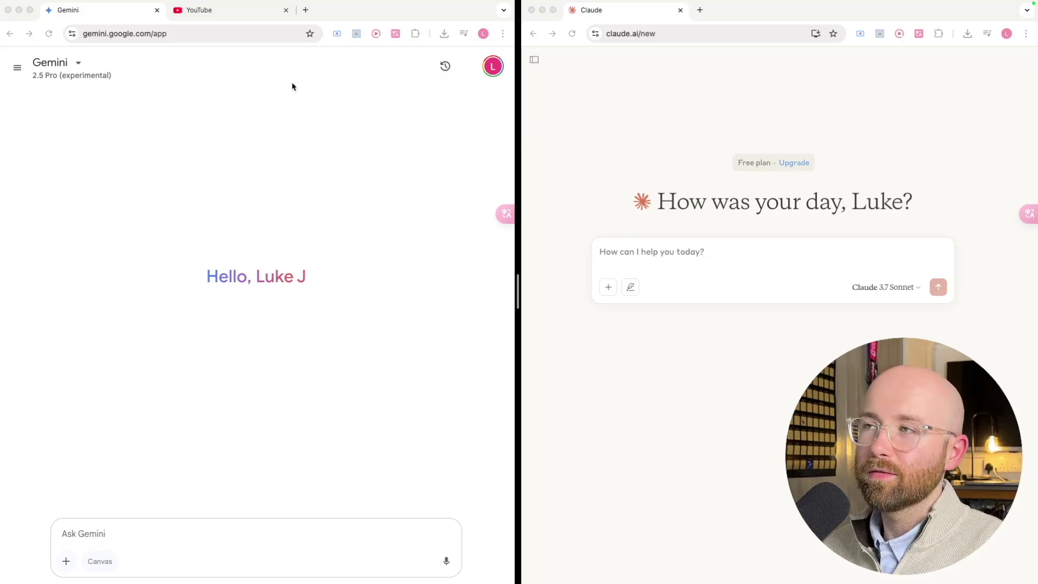
Highlight the YouTube comment asking about Claude 3.7 Sonnet, then return to the Gemini start page
left_click(227, 10)
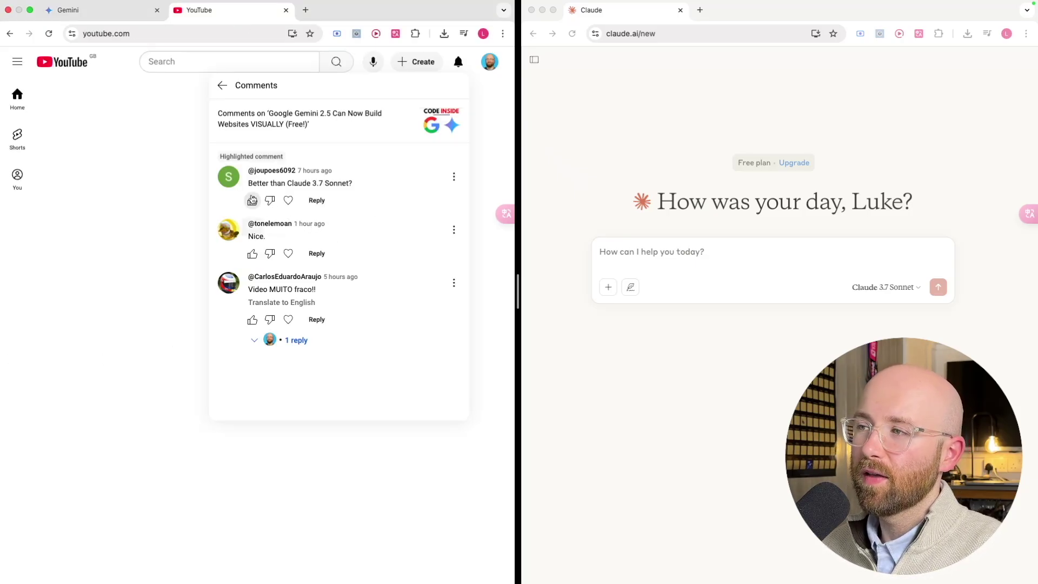
left_click_drag(247, 186, 346, 181)
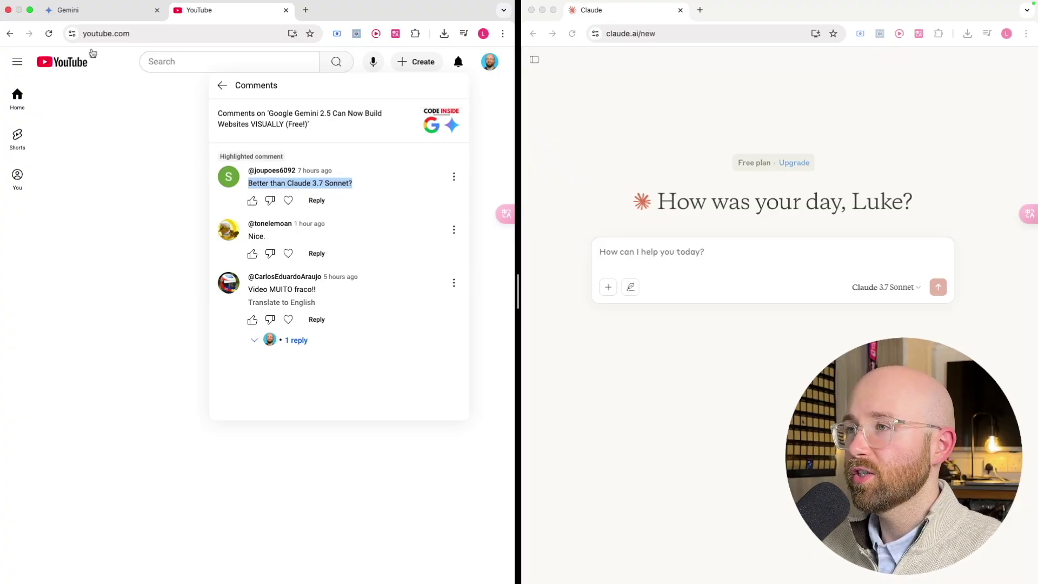
left_click(86, 15)
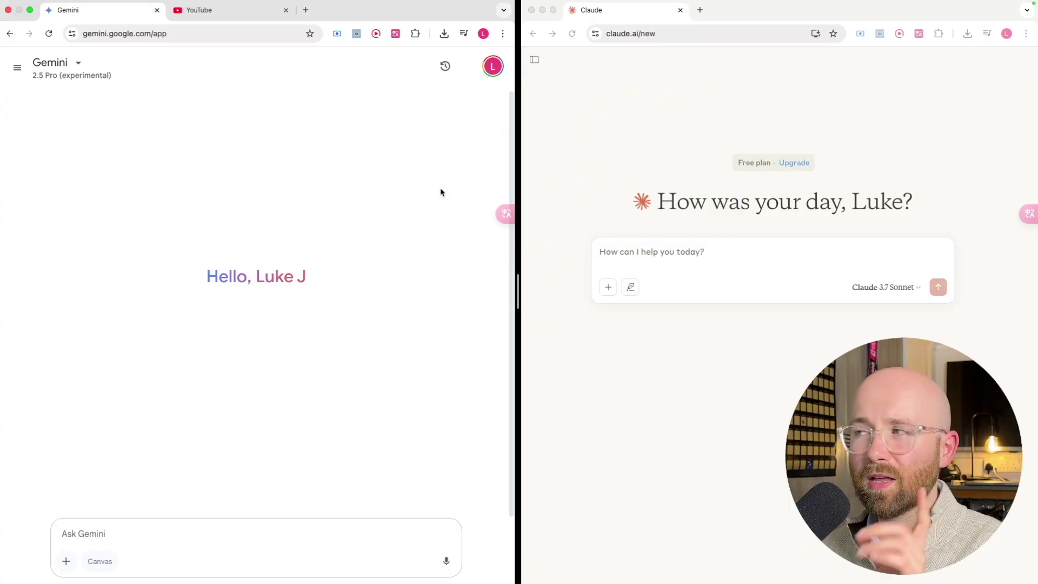
Open Claude's earlier 3D game chat in a new tab and move that tab to first position
left_click(534, 65)
left_click(18, 68)
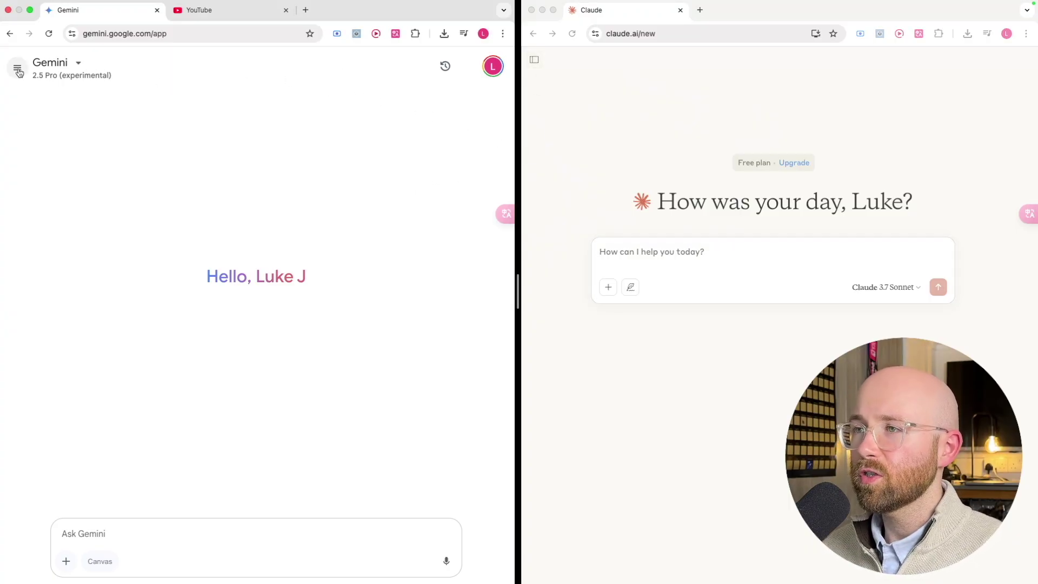
left_click(528, 71)
mouse_move(528, 70)
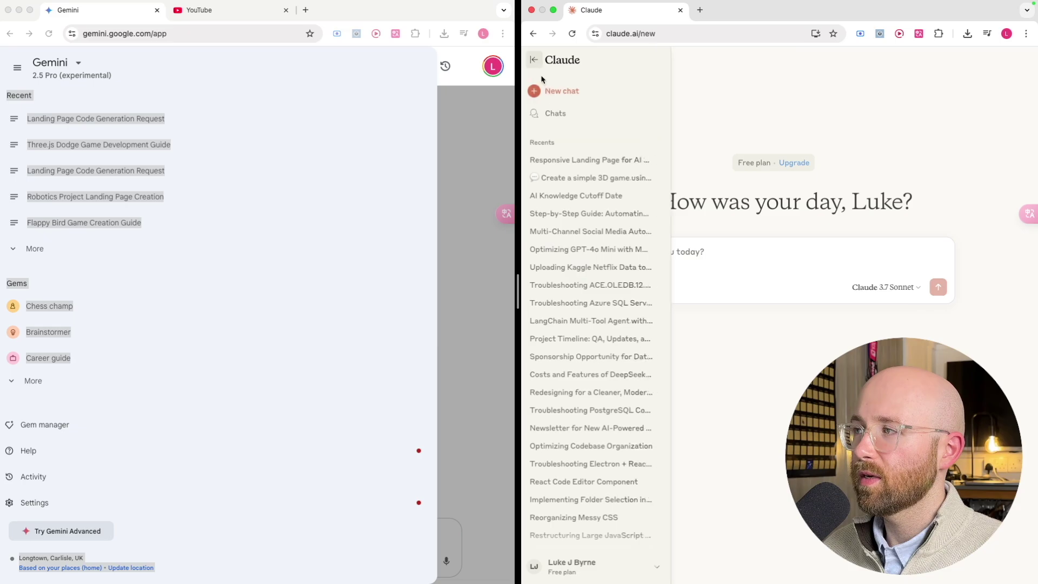
left_click(595, 180, "super")
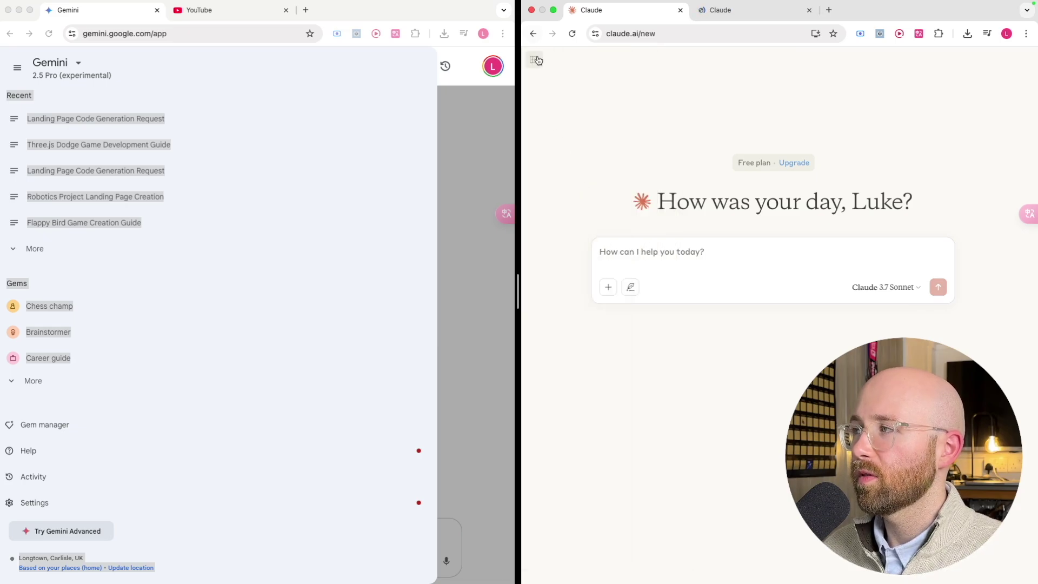
mouse_move(551, 111)
left_click(572, 158)
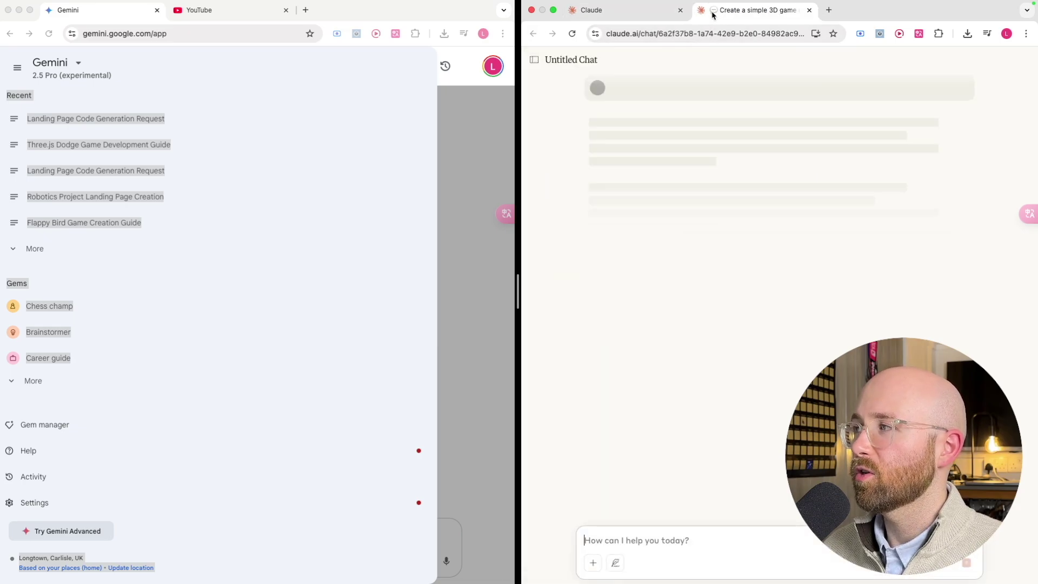
left_click_drag(709, 11, 589, 11)
Open Gemini's Three.js Dodge Game chat, after briefly checking the Landing Page Code Generation Request chat
left_click(160, 144)
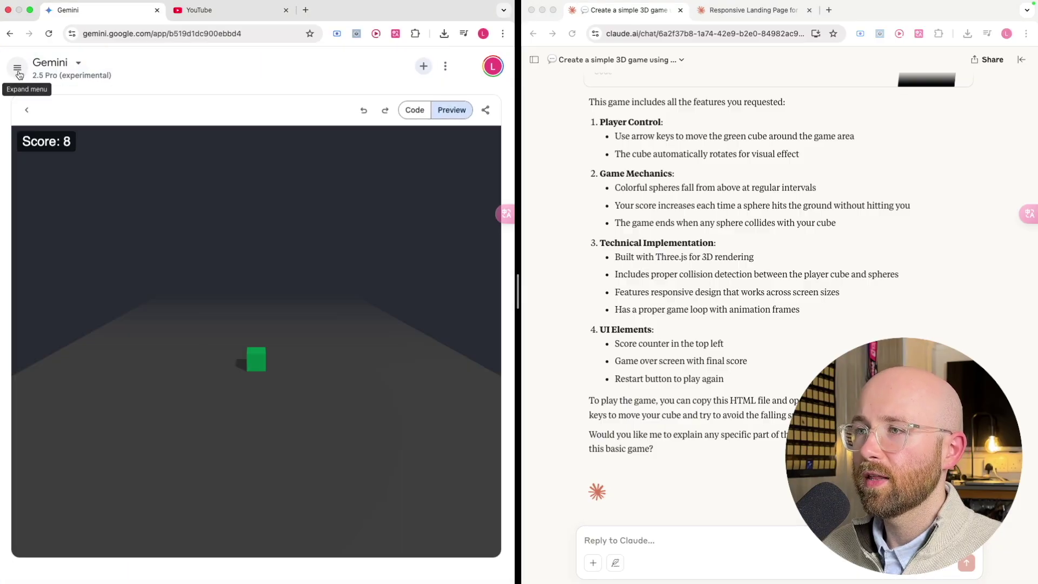
left_click(17, 69)
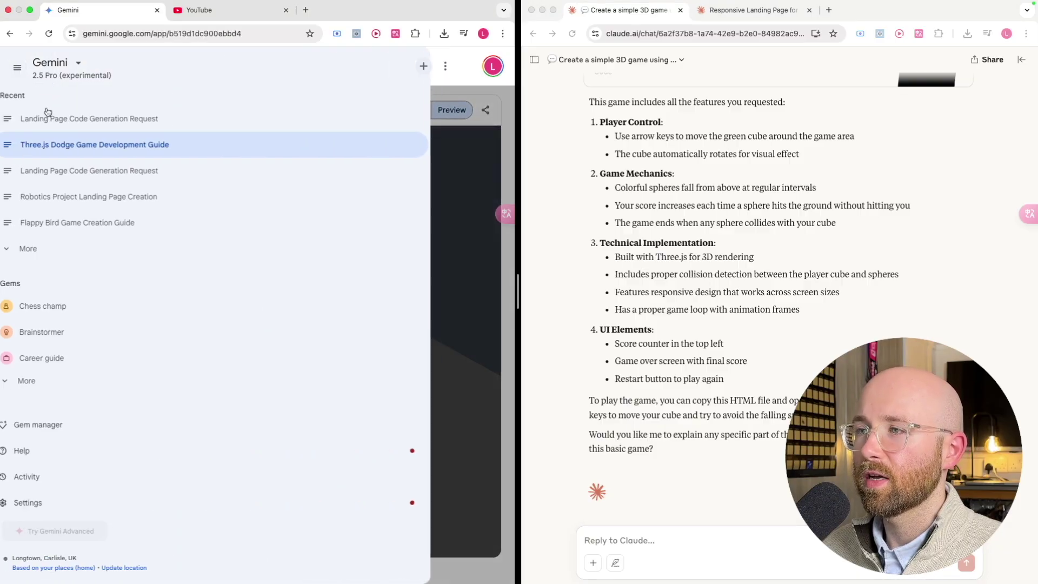
left_click(65, 120)
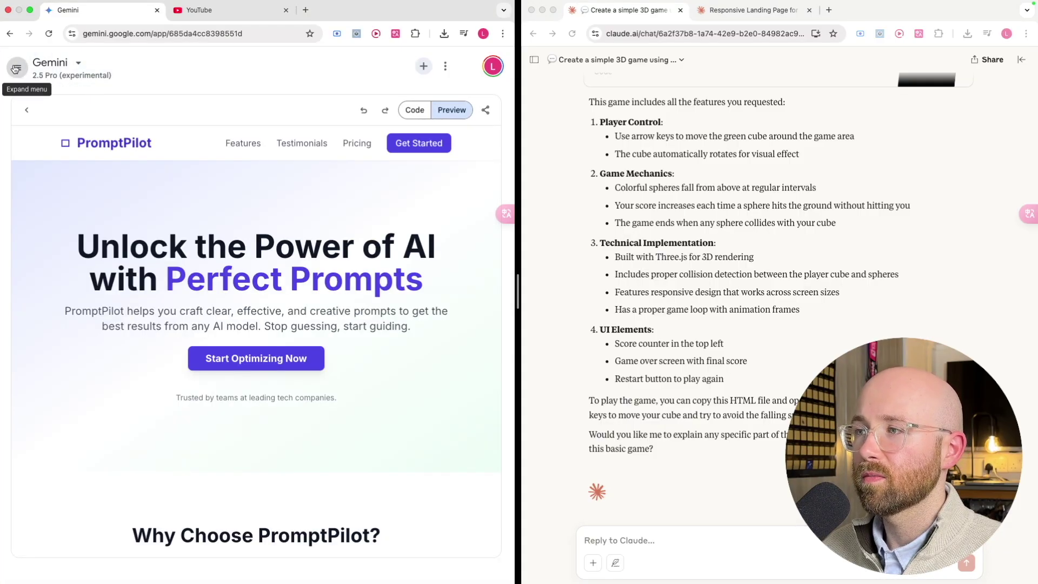
left_click(17, 68)
left_click(57, 143)
scroll(724, 161, "up", 2)
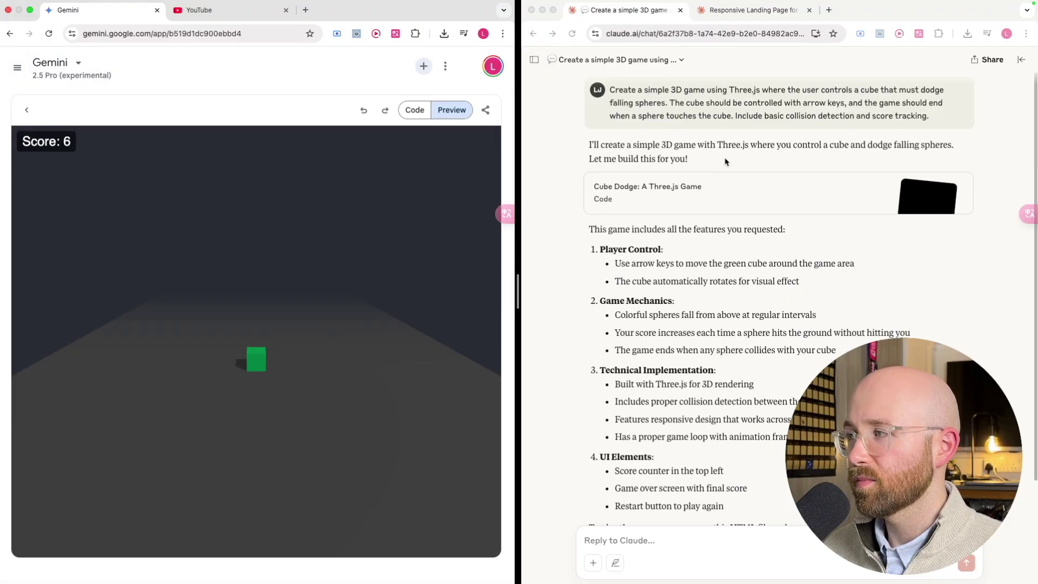
In a new ChatGPT tab, open the Gemini vs Claude Prompts chat and highlight the 3D game Prompt 1 heading
left_click(26, 110)
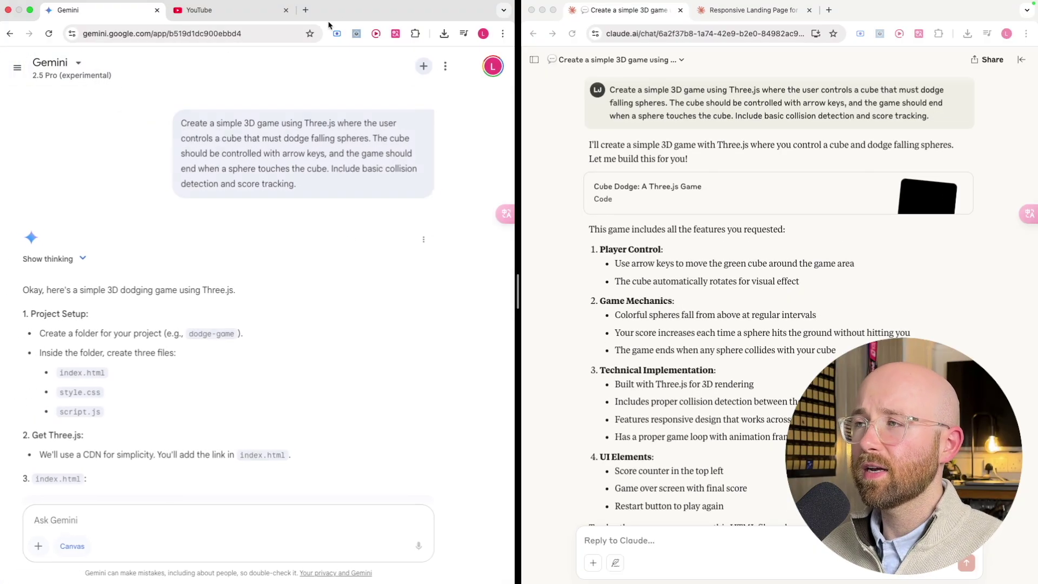
left_click(305, 10)
type("chat")
key("Return")
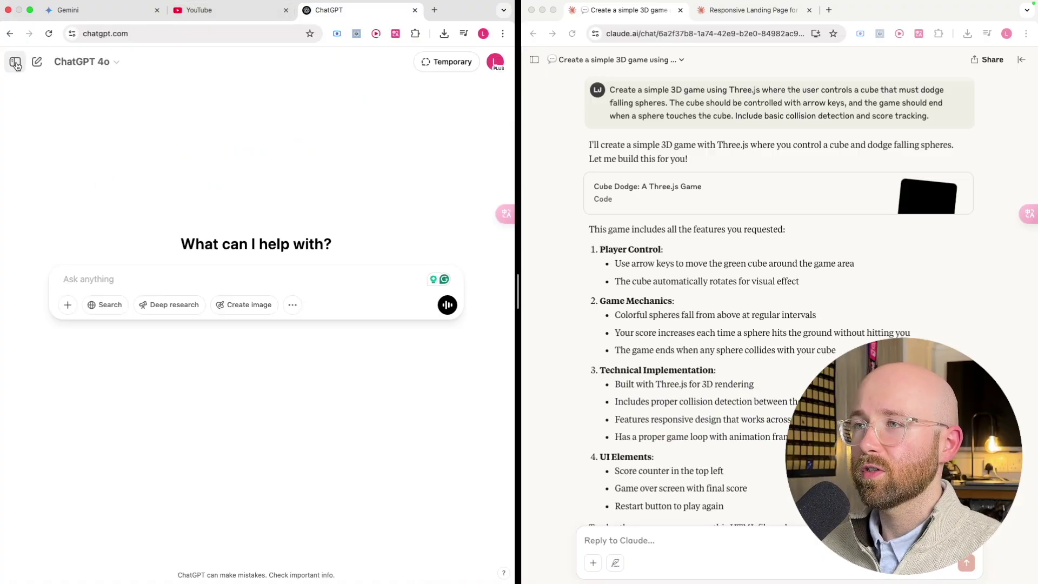
left_click(16, 63)
left_click(54, 360)
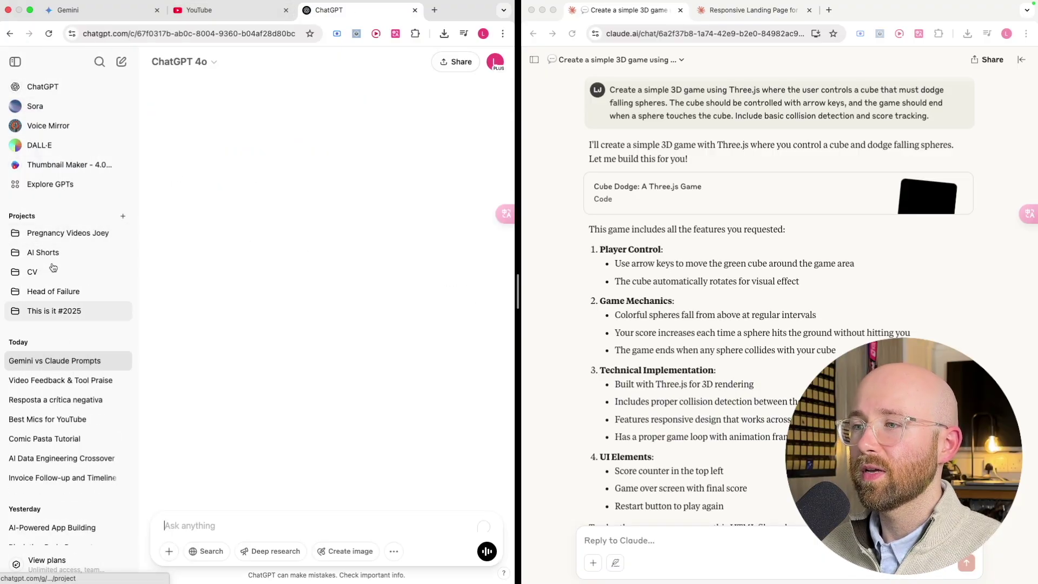
left_click(15, 61)
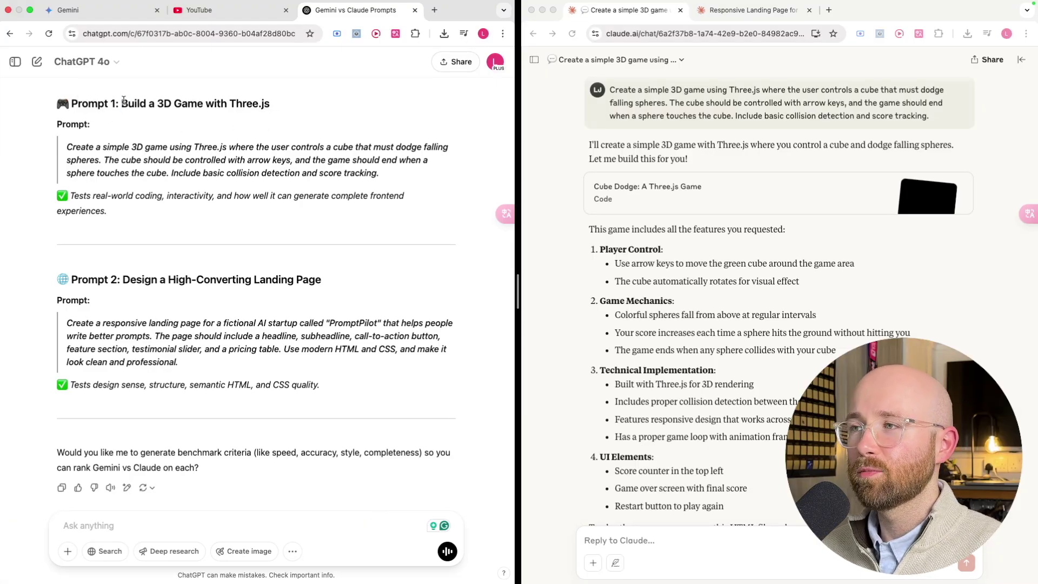
left_click_drag(123, 101, 266, 104)
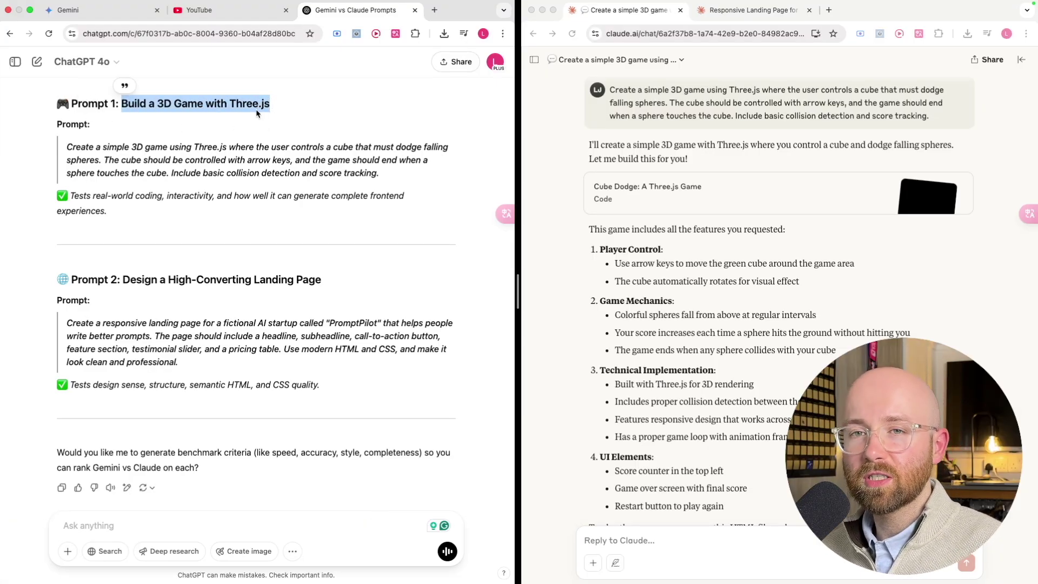
Run Gemini's single-file dodge game and steer the cube left and right until Game Over at 120
left_click(283, 116)
left_click(121, 12)
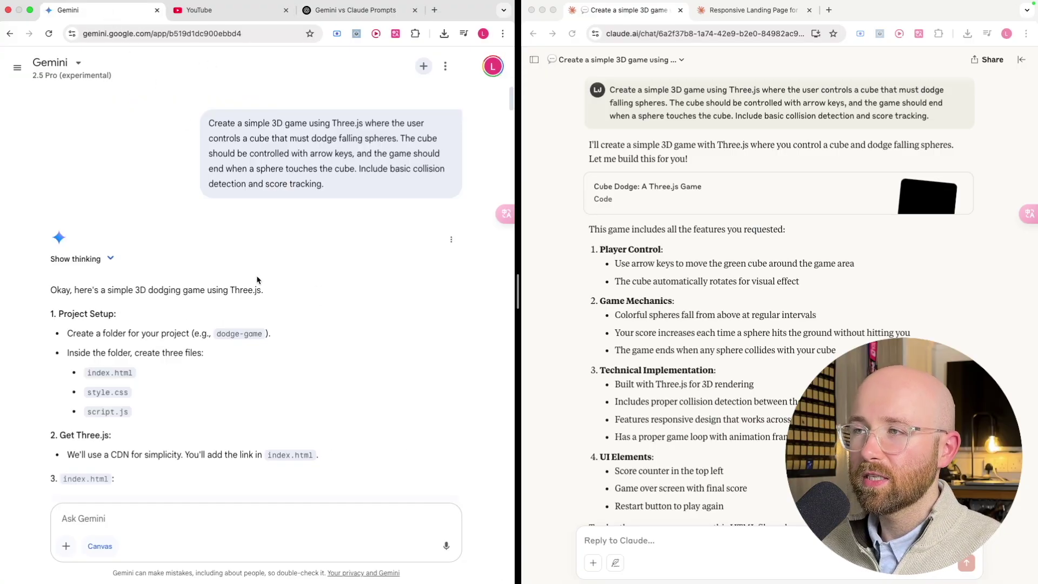
scroll(388, 149, "down", 20)
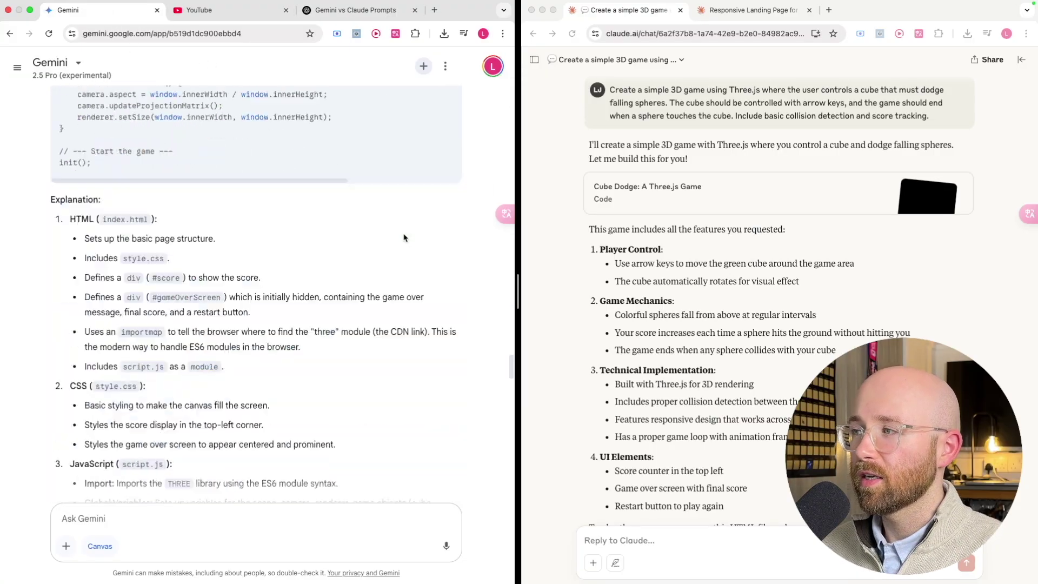
left_click(430, 277)
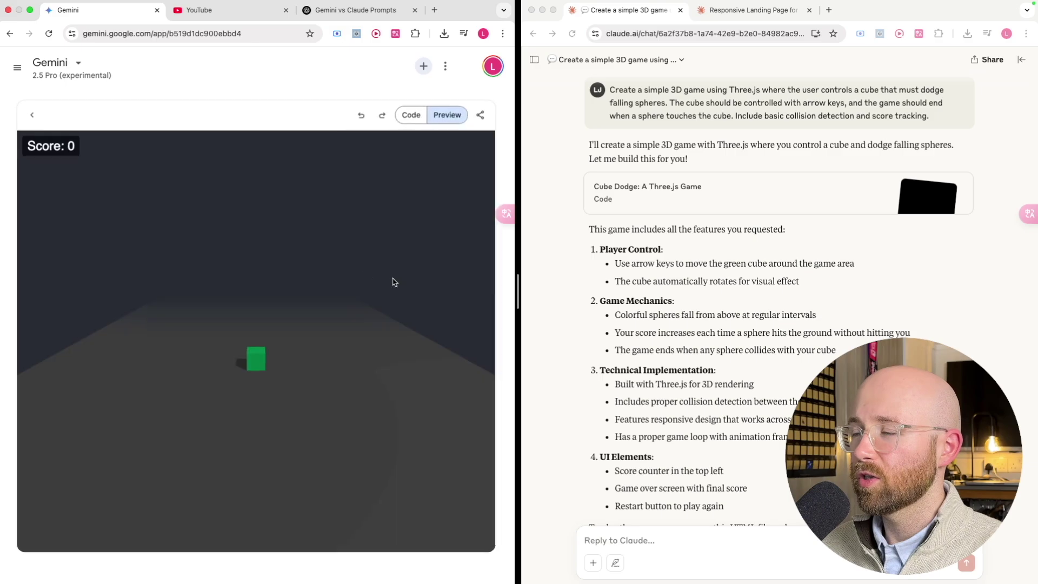
key("Left")
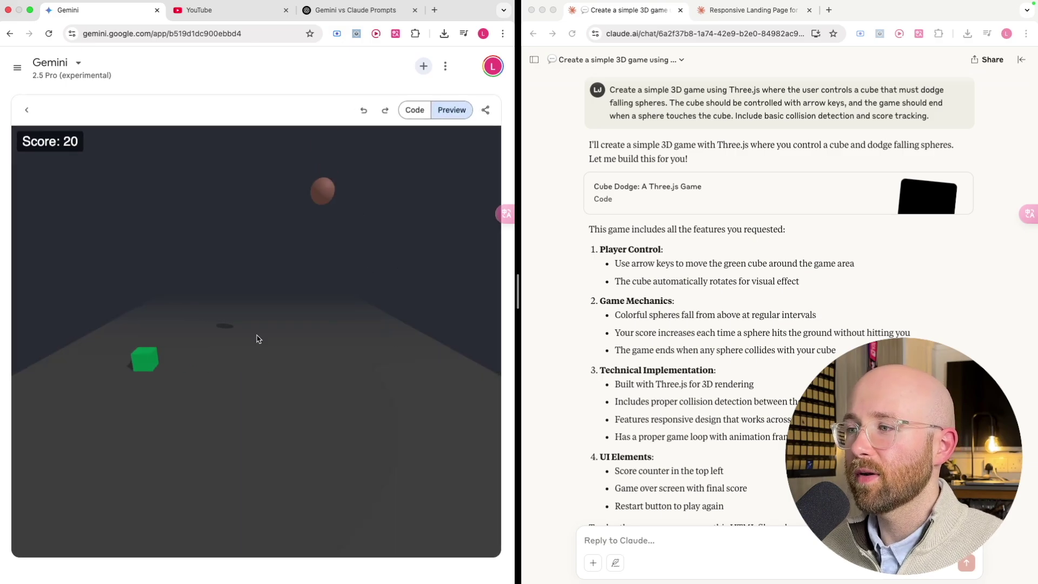
key("Right")
key("Left")
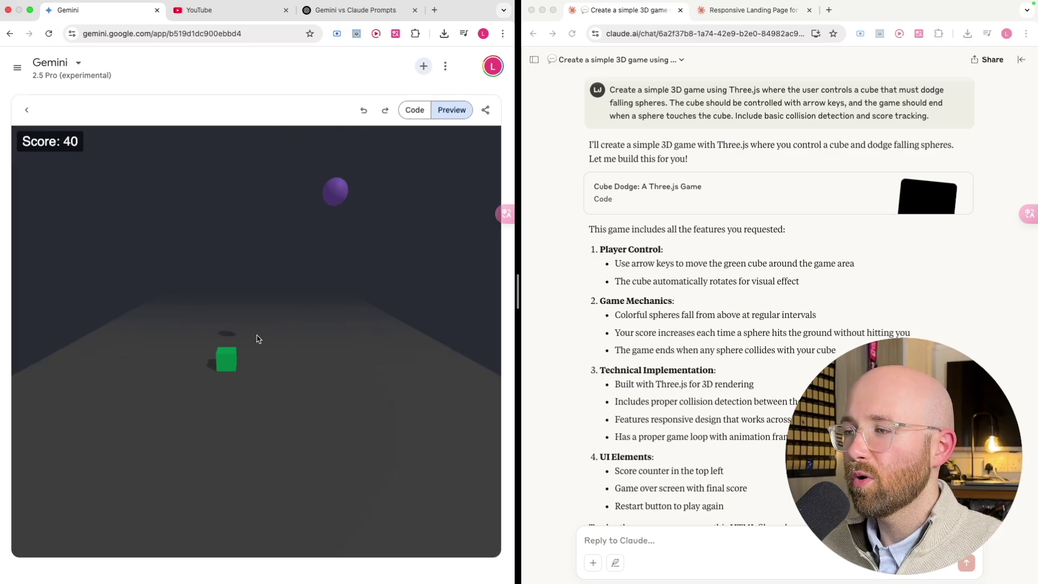
key("Right")
key("Left")
key("Left")
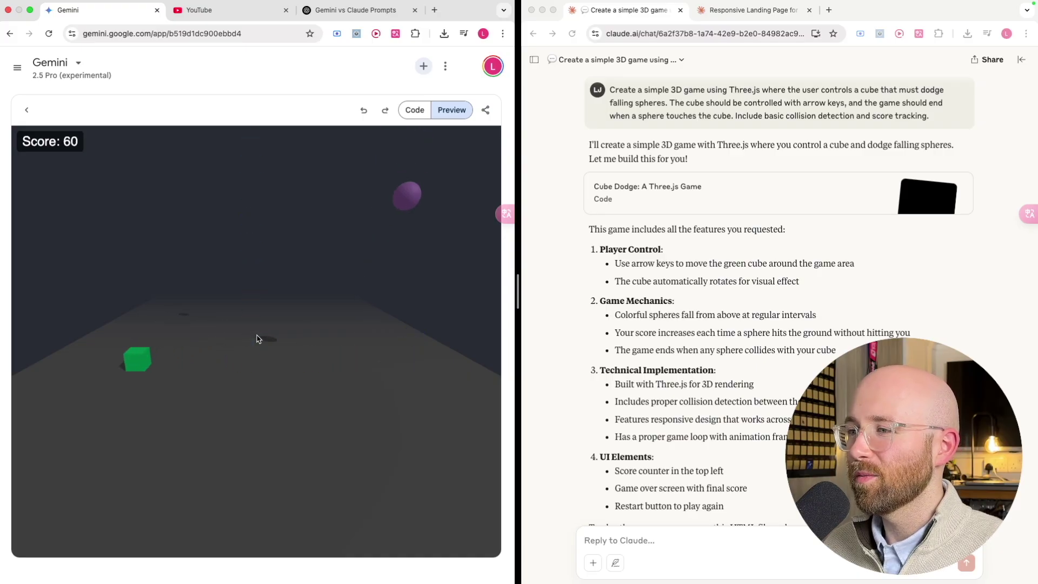
key("Right")
key("Left")
key("Right")
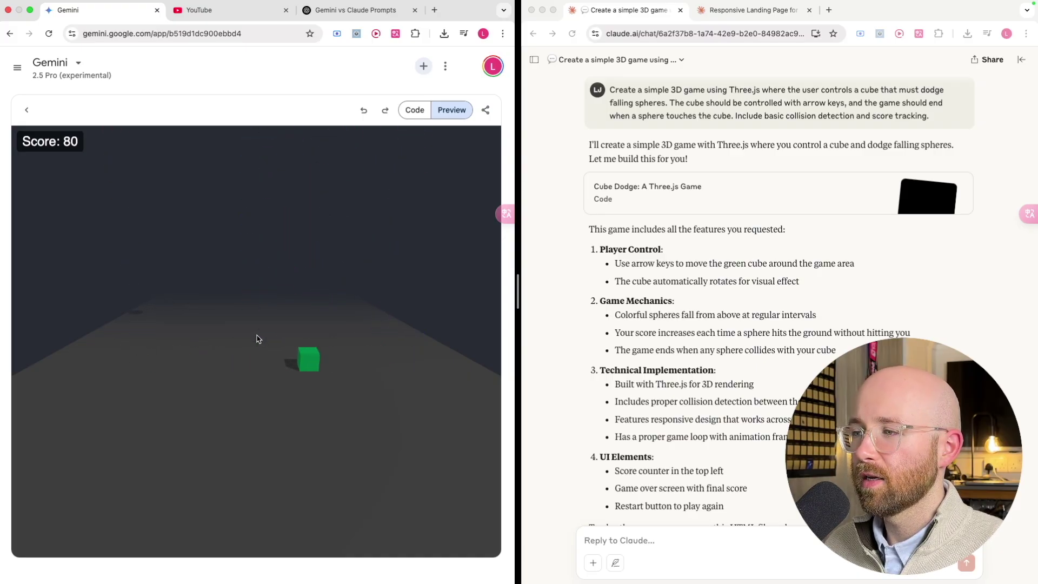
key("Left")
key("Left")
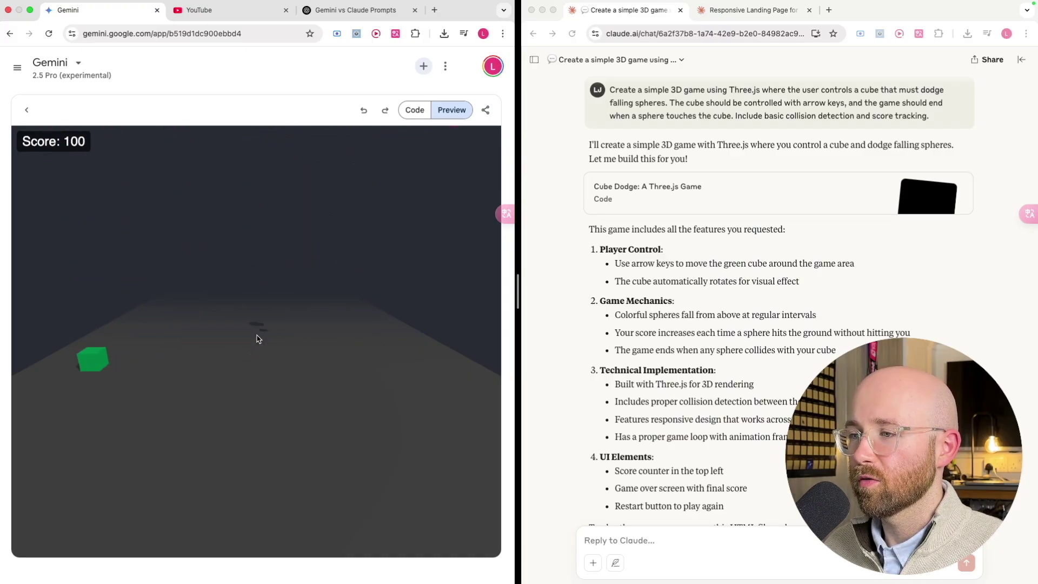
key("Right")
key("Left")
key("Right")
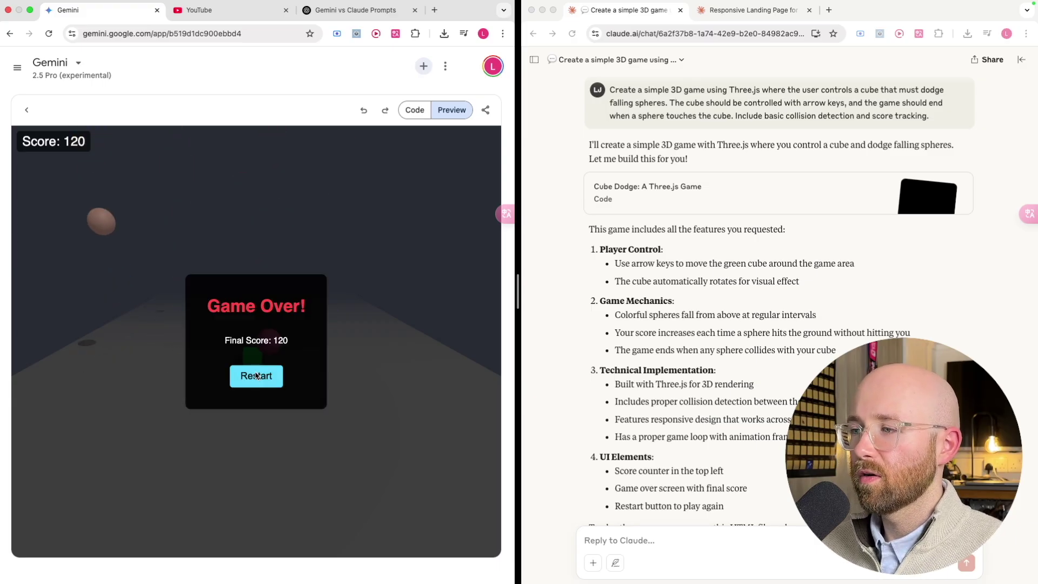
Restart the game and keep dodging spheres with the arrow keys, reaching a score of 79
left_click(256, 375)
key("Left")
key("Right")
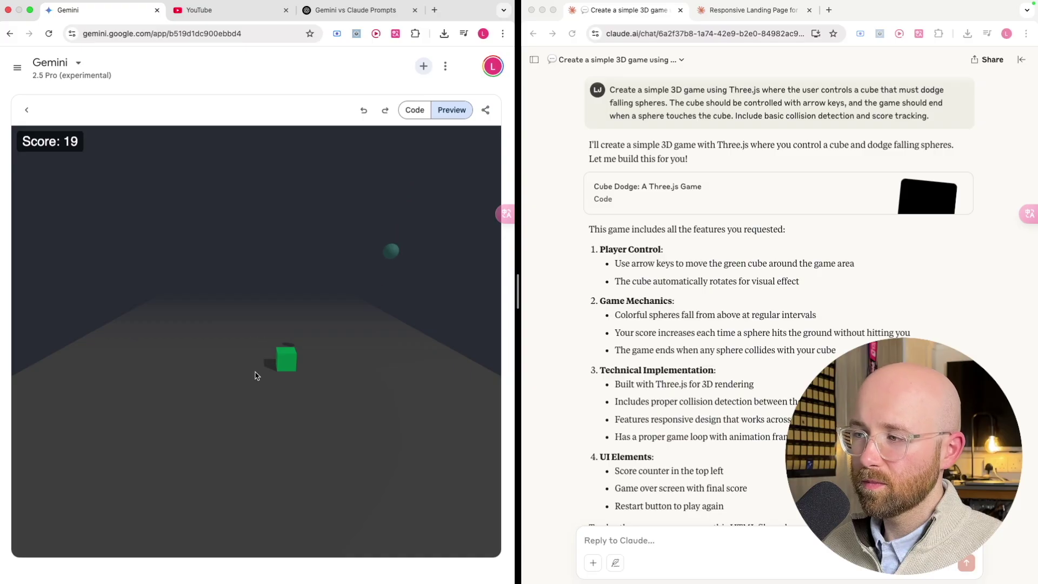
key("Left")
key("Right")
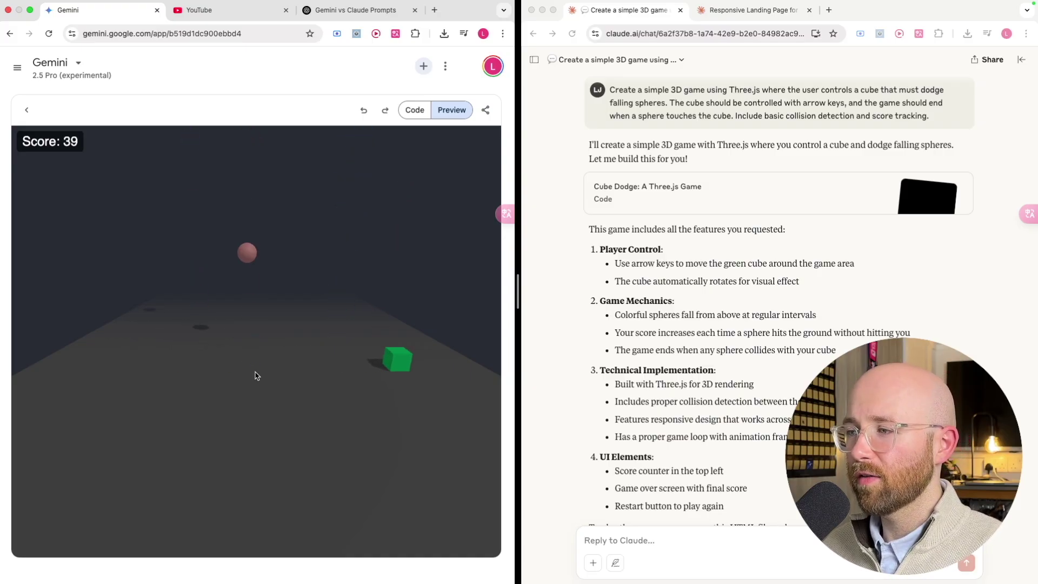
key("Left")
key("Right")
key("Left")
key("Left")
key("Right")
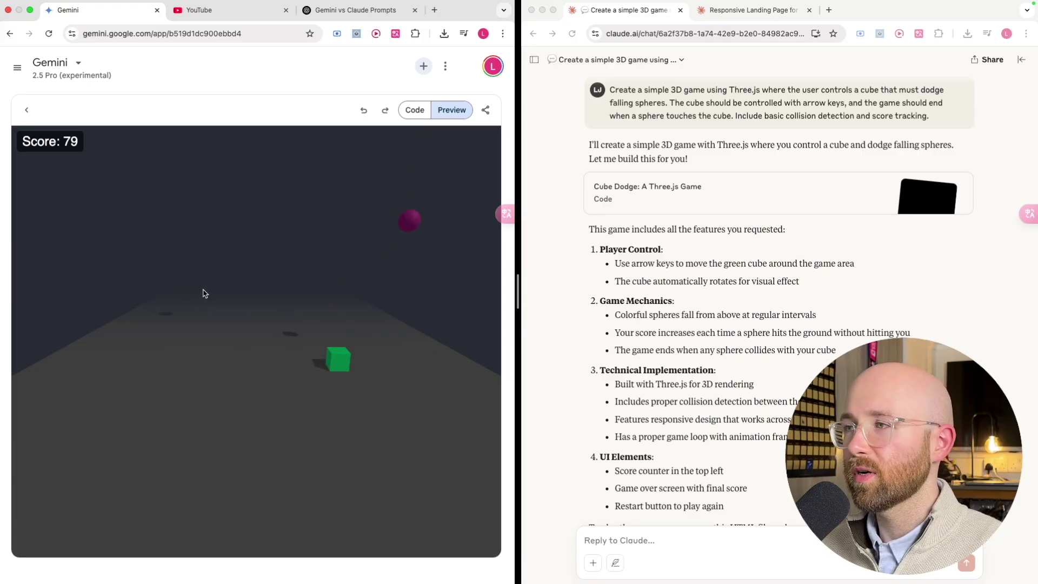
Close Gemini's game preview, scroll back to its single-file reply, and show Claude's Cube Dodge HTML code
left_click(26, 110)
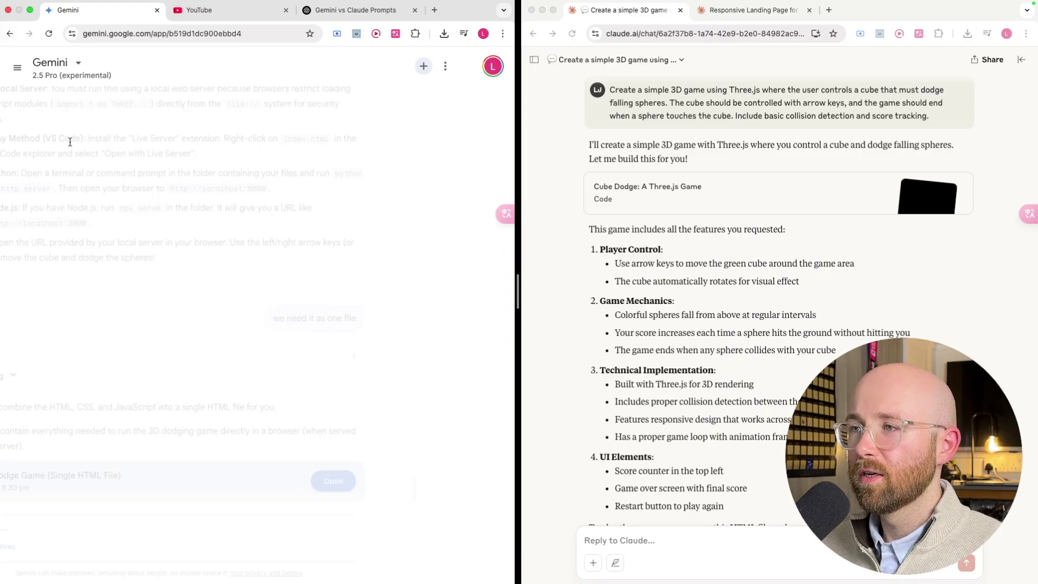
scroll(225, 244, "up", 15)
scroll(225, 243, "up", 10)
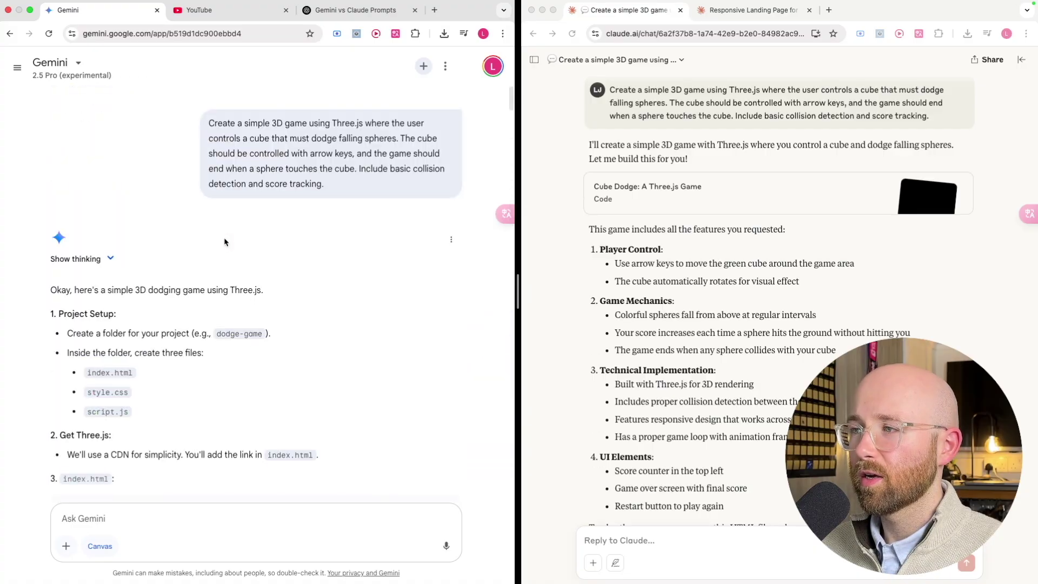
scroll(225, 240, "down", 20)
scroll(228, 250, "up", 3)
scroll(230, 253, "up", 10)
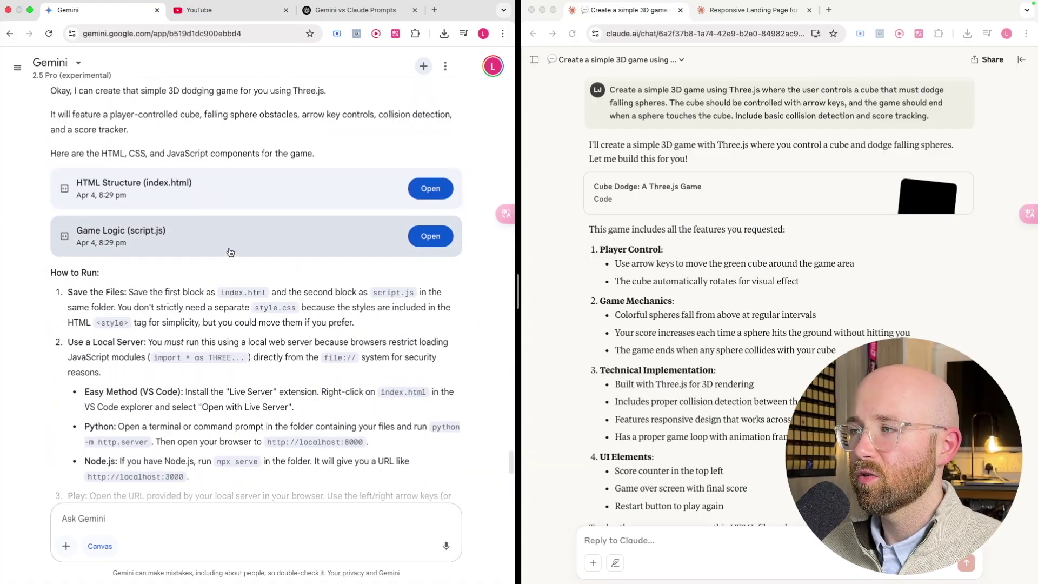
scroll(232, 258, "down", 8)
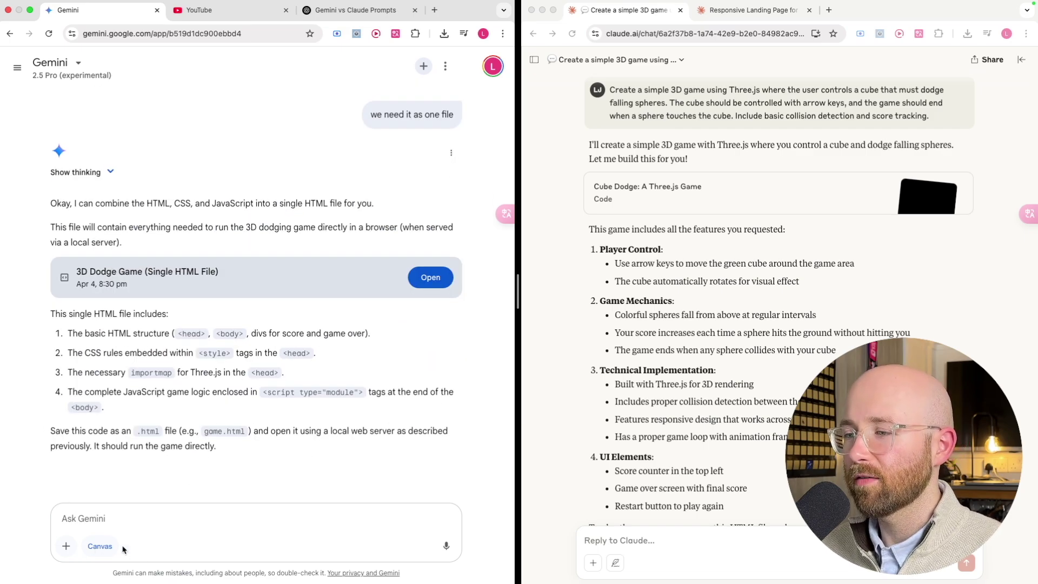
left_click(745, 275)
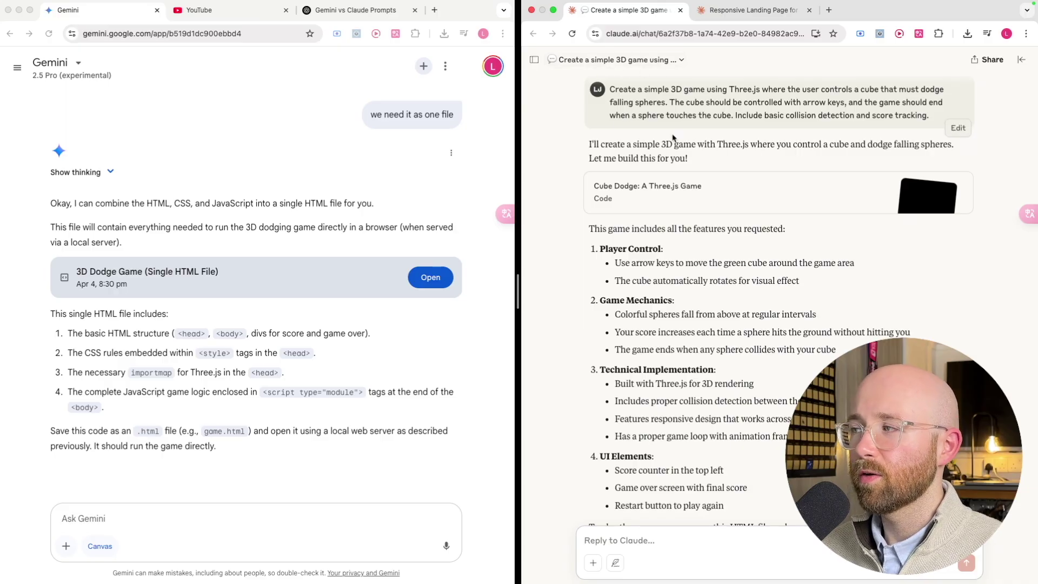
left_click(921, 186)
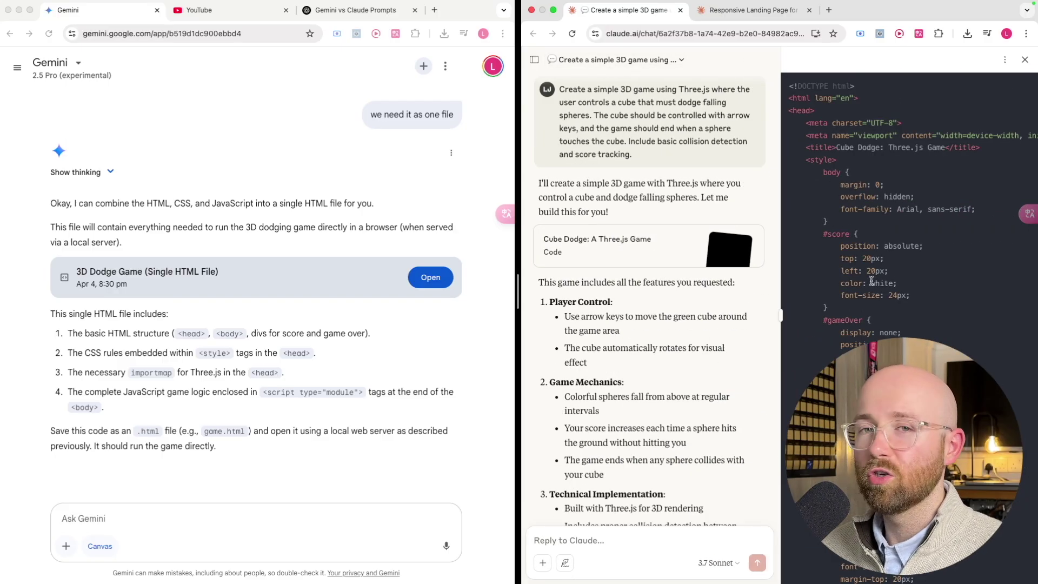
Download Claude's Cube Dodge code with Download as html and run the file in a new tab
scroll(956, 331, "down", 20)
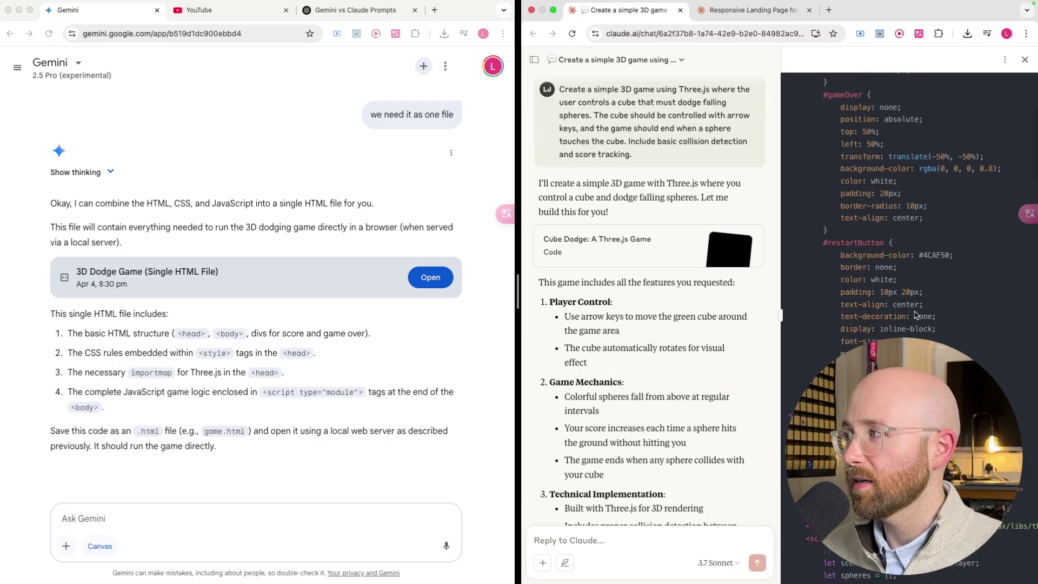
scroll(915, 305, "up", 20)
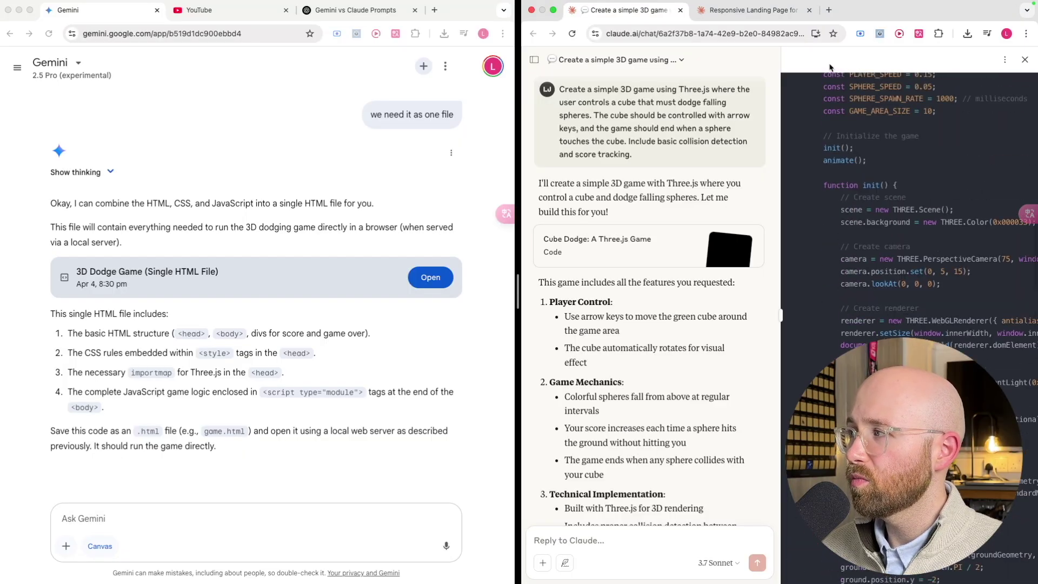
left_click(1004, 61)
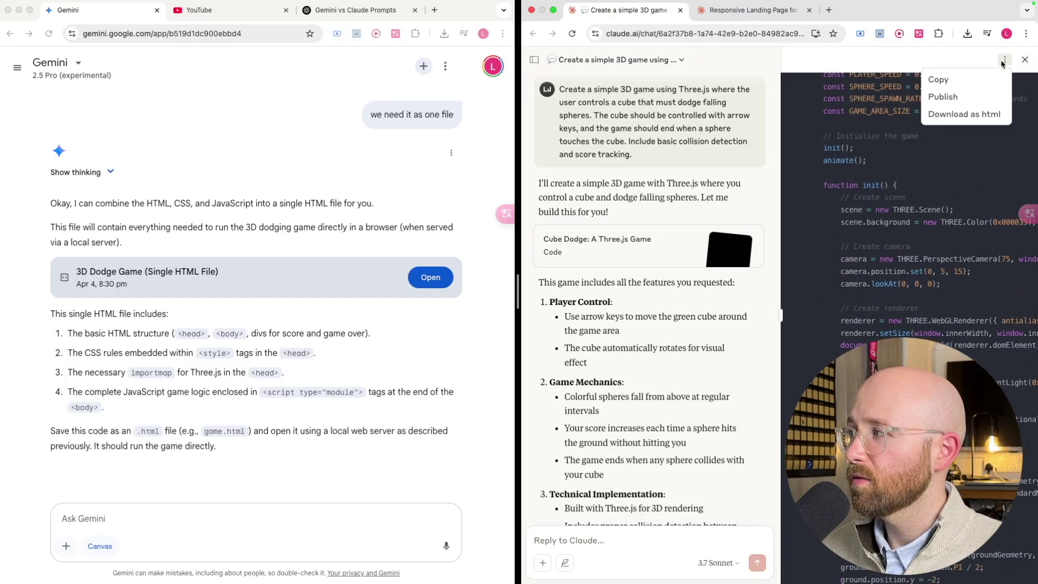
left_click(981, 113)
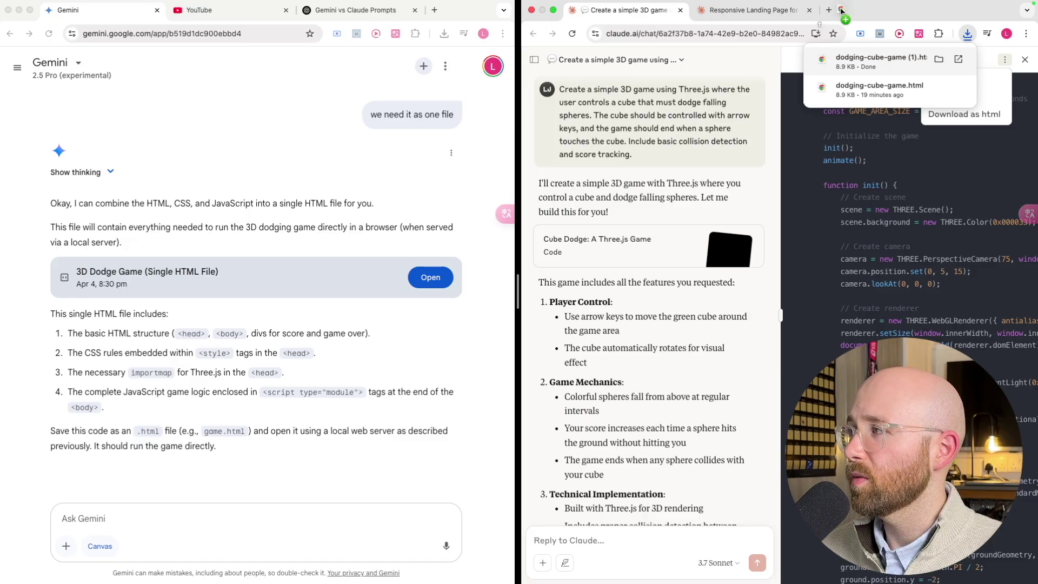
left_click_drag(842, 11, 842, 10)
Dodge spheres in Claude's Cube Dodge, launch Gemini's 3D Dodge Game preview, and restart Claude's game
key("Left")
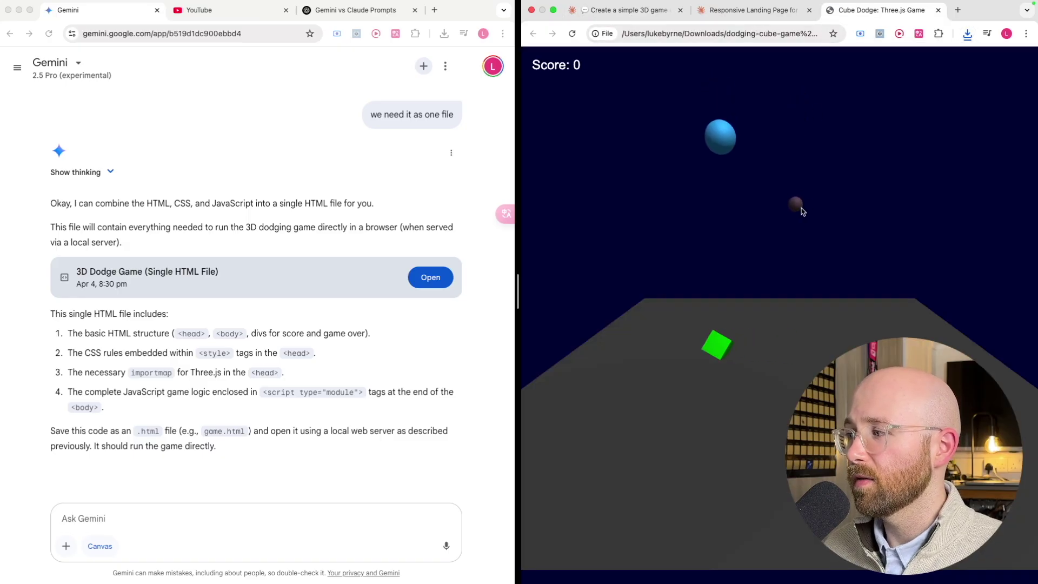
key("Right")
key("Right")
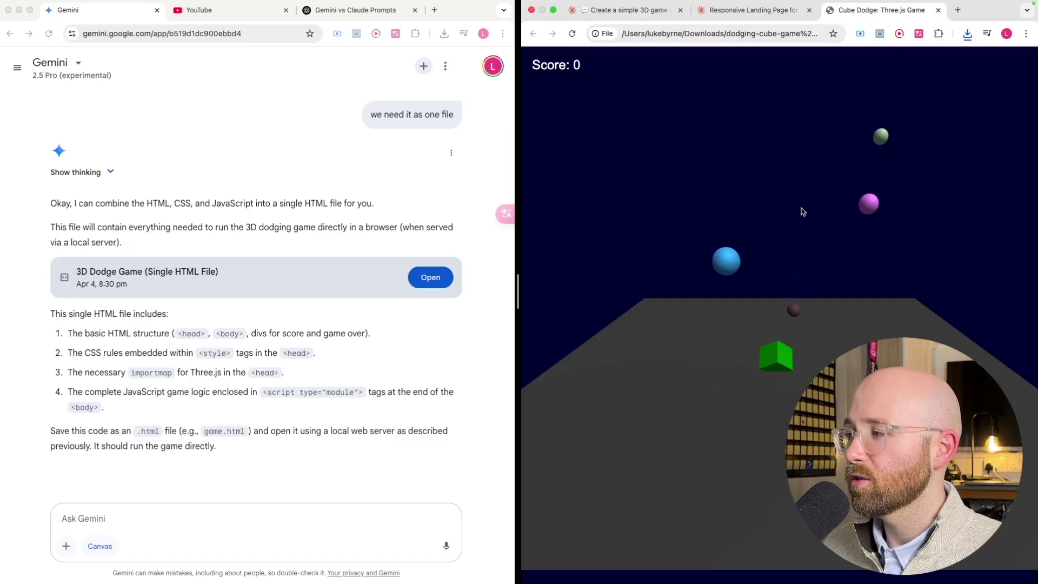
key("Left")
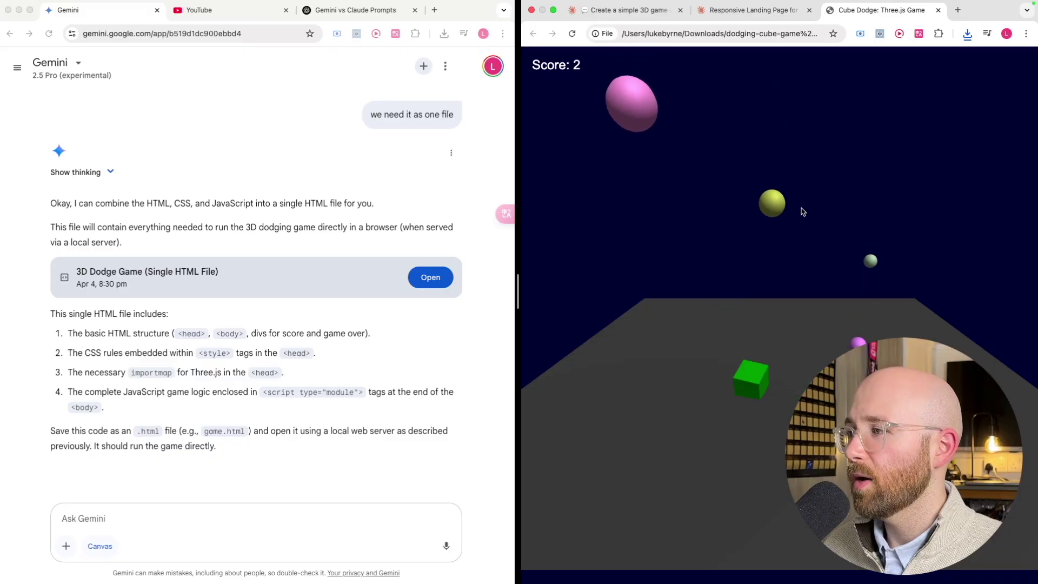
left_click(296, 167)
left_click(410, 280)
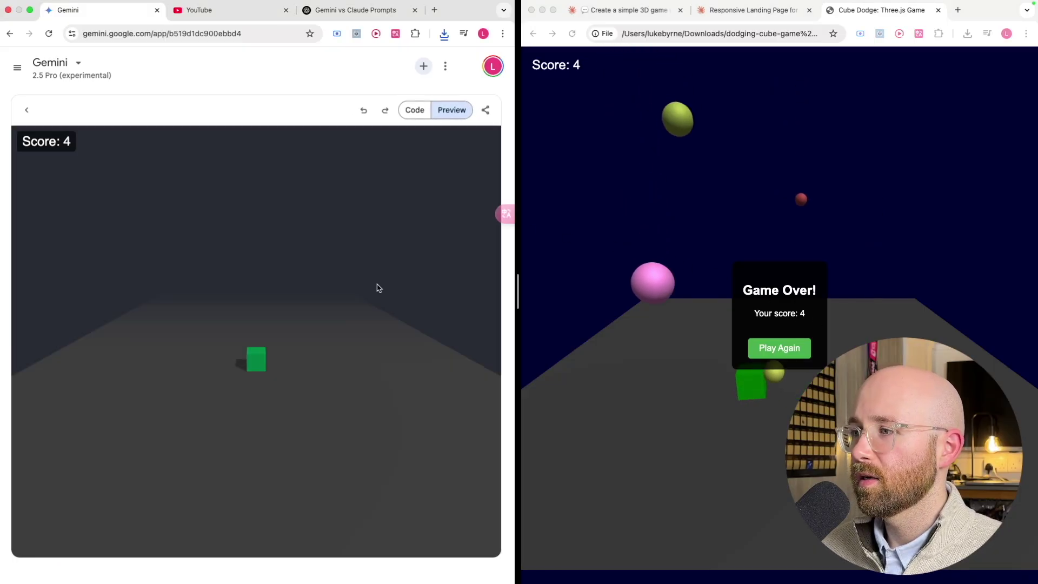
left_click(779, 347)
left_click(779, 348)
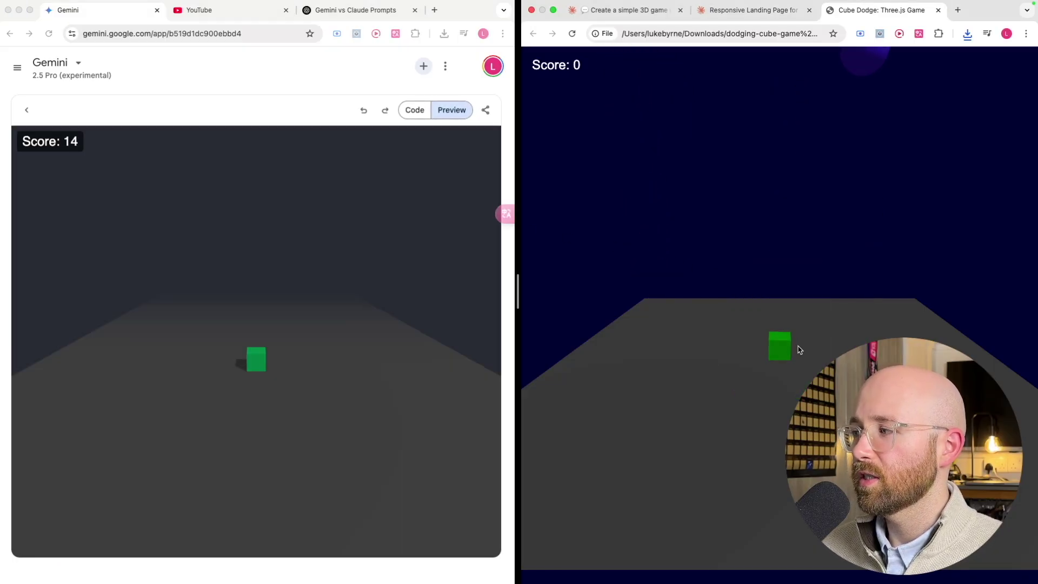
Steer Claude's cube with the arrow keys until Game Over at 12, with Gemini's game ending at 69
key("Right")
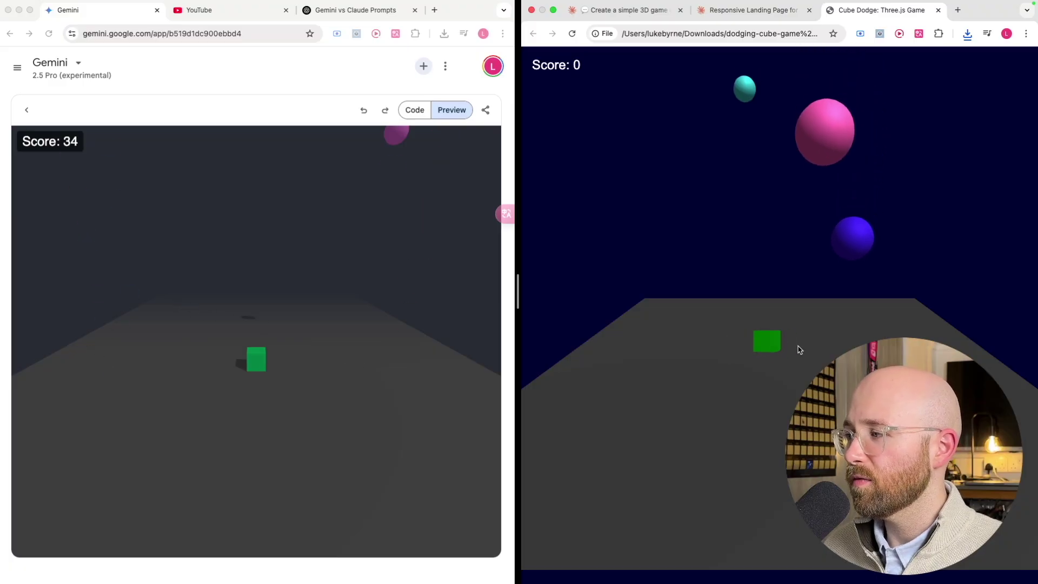
key("Down")
key("Left")
key("Up")
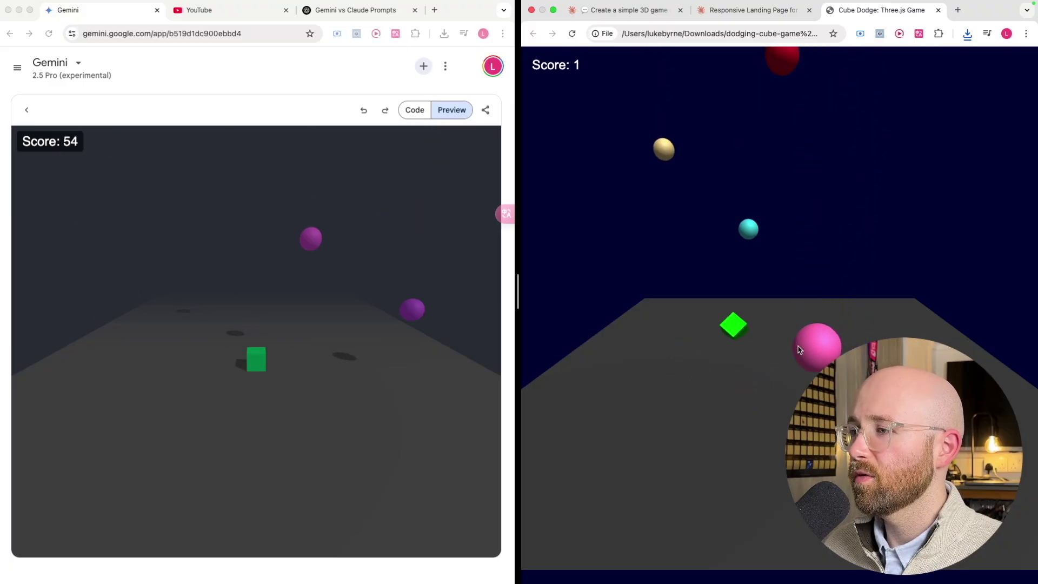
key("Down")
key("Left")
key("Up")
key("Right")
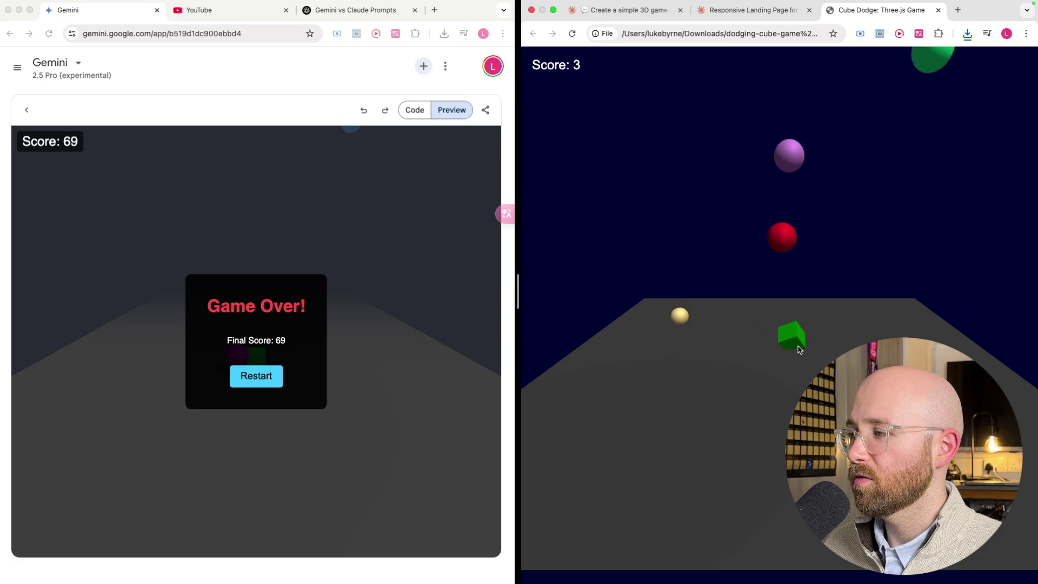
key("Left")
key("Right")
key("Down")
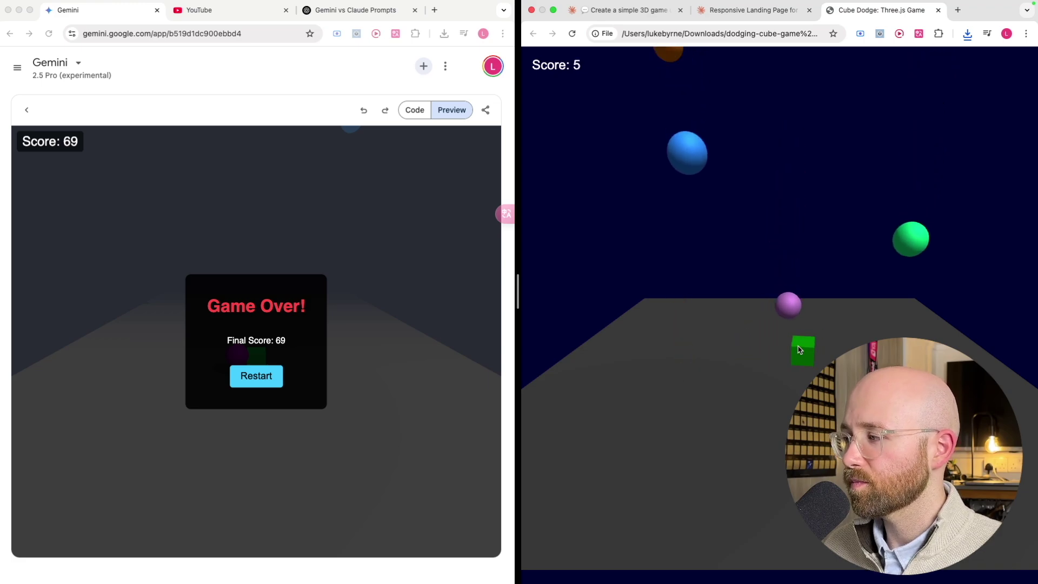
key("Left")
key("Right")
key("Right")
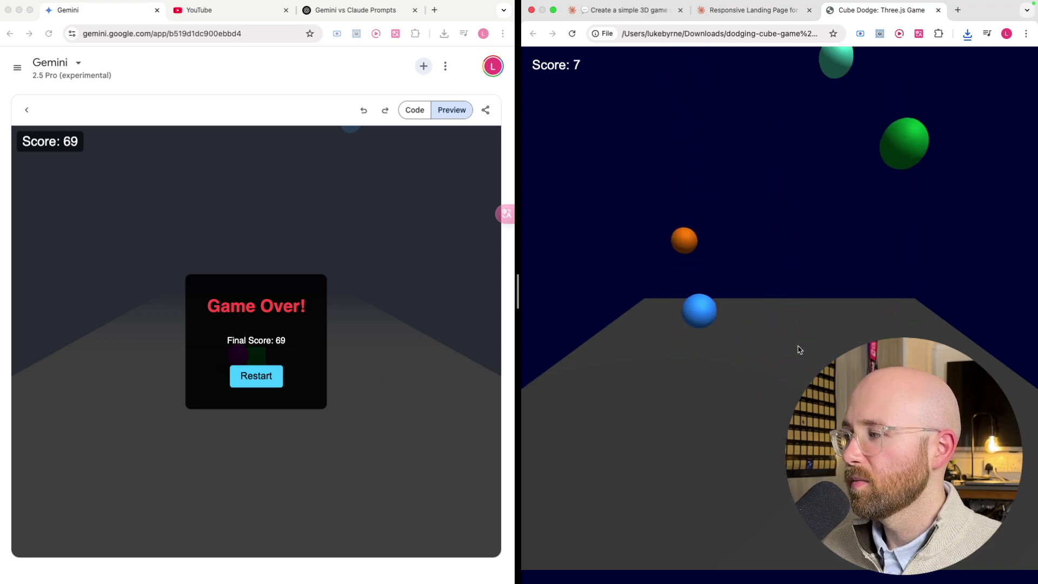
key("Left")
key("Down")
key("Left")
key("Right")
key("Up")
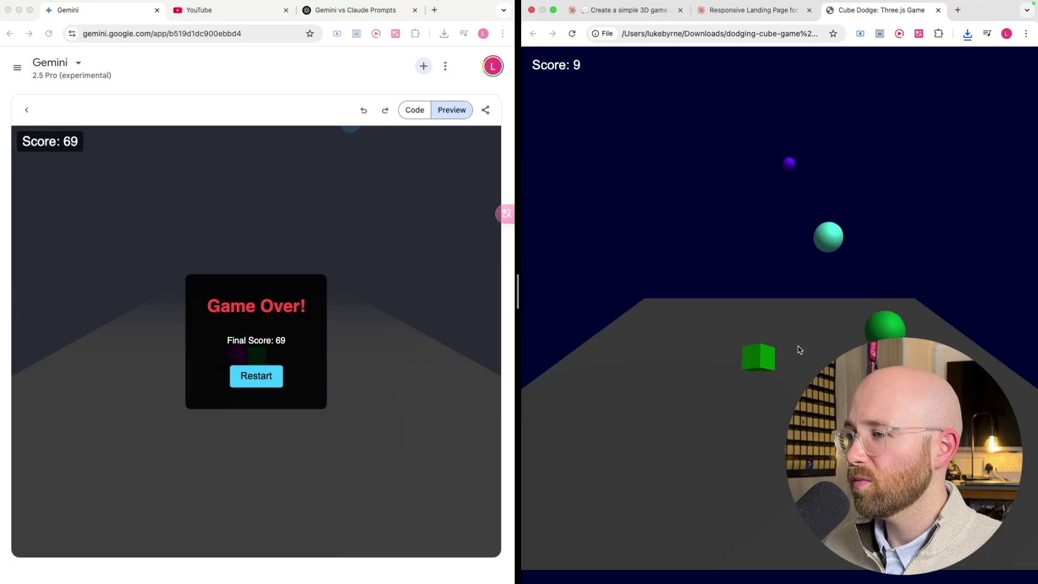
key("Left")
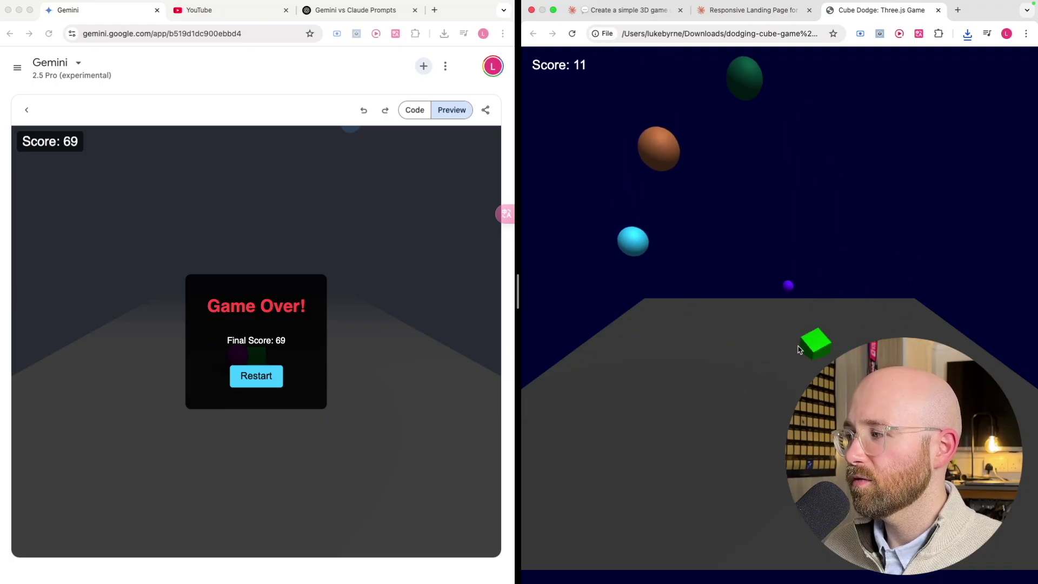
key("Down")
key("Left")
key("Left")
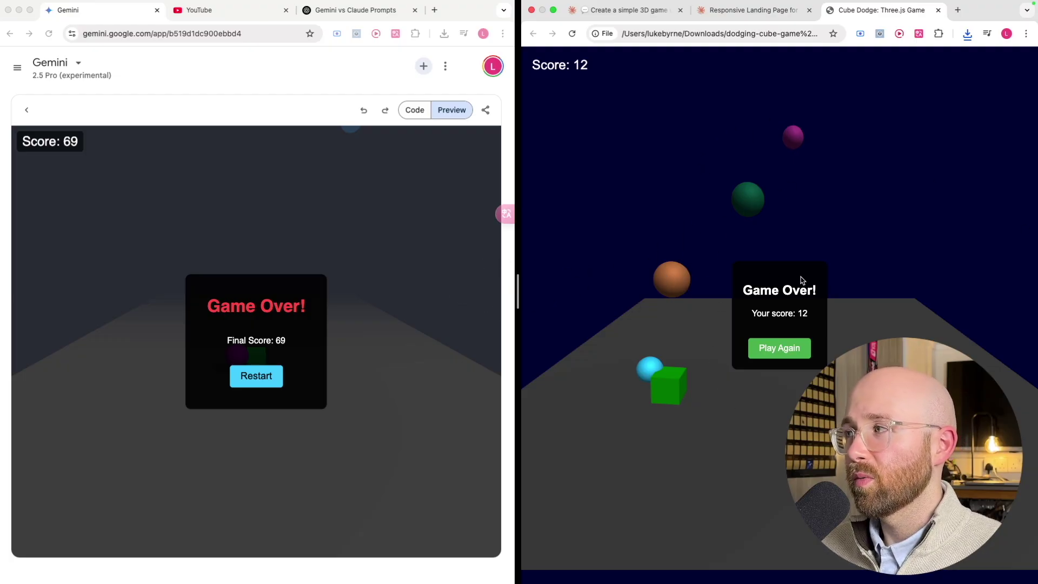
left_click(17, 67)
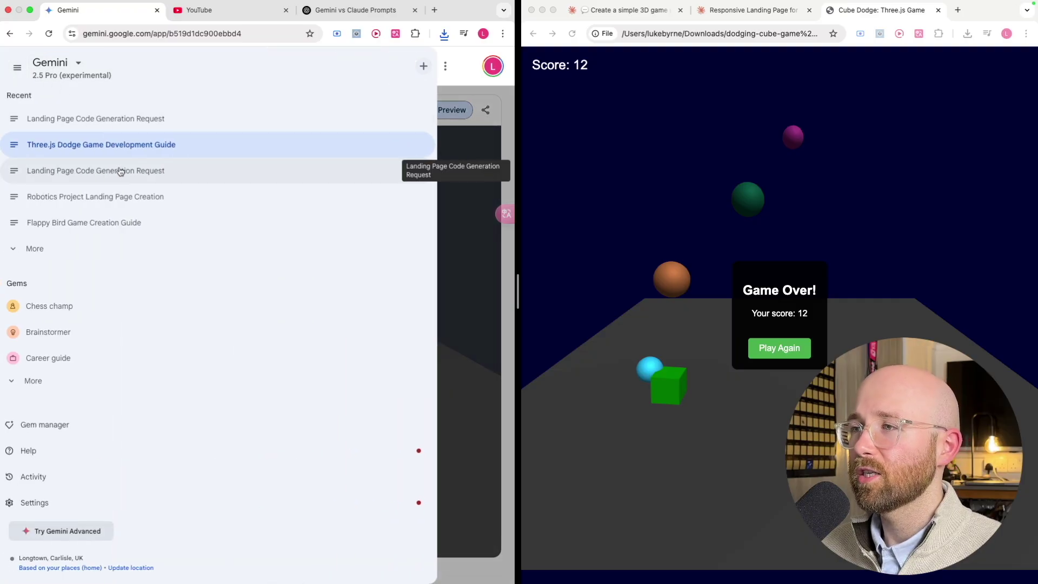
Show Gemini's PromptPilot landing page preview beside Claude's PromptPilot artifact, closing Claude's 3D game tab
left_click(135, 118)
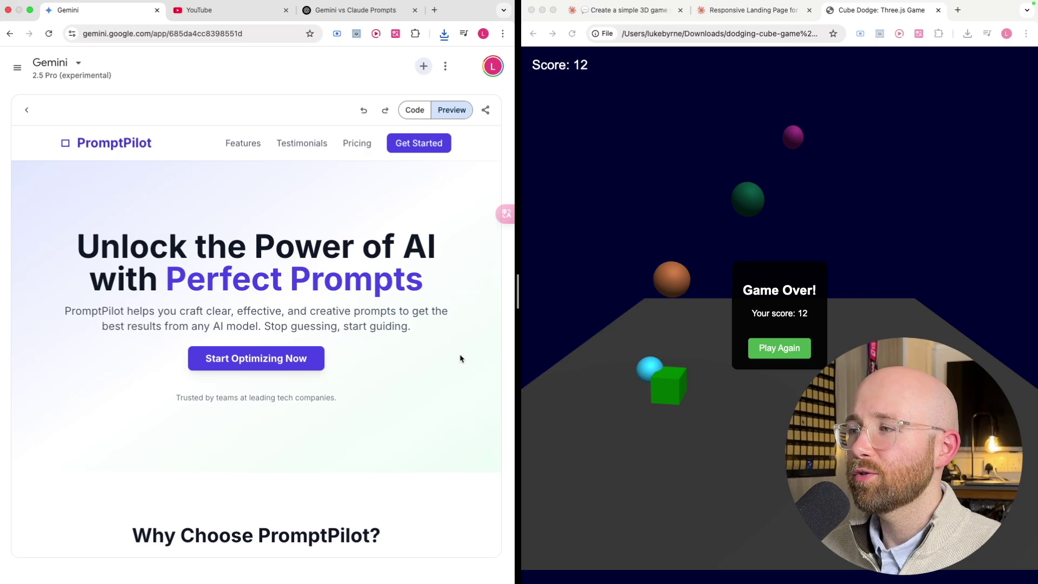
scroll(392, 286, "down", 1)
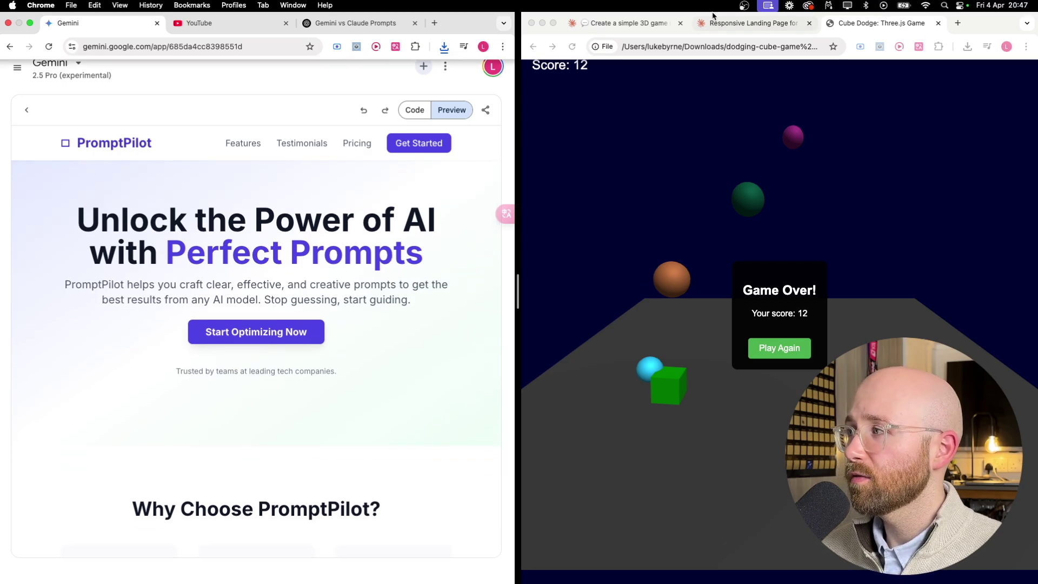
left_click(752, 20)
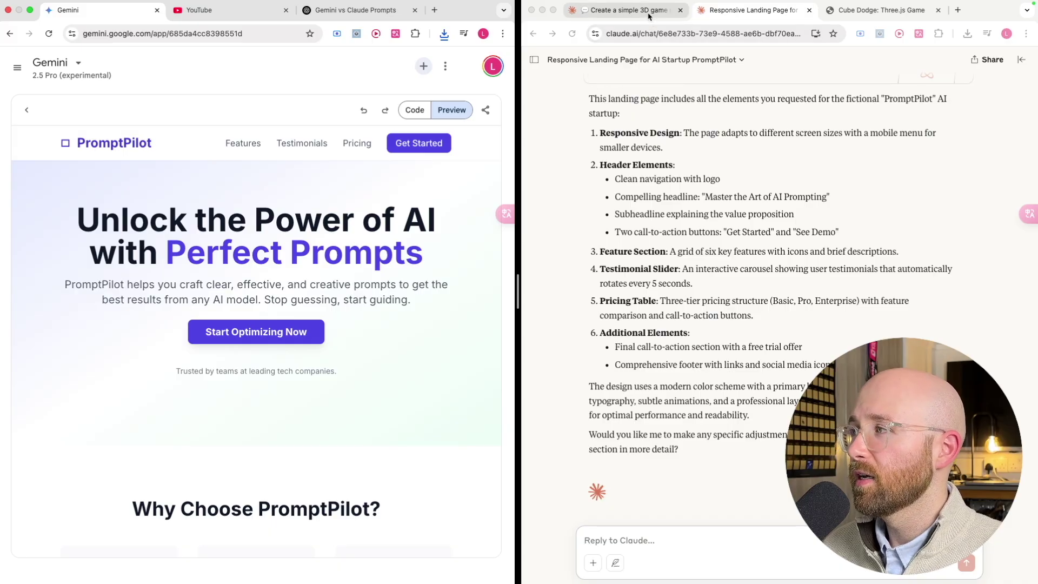
left_click(680, 10)
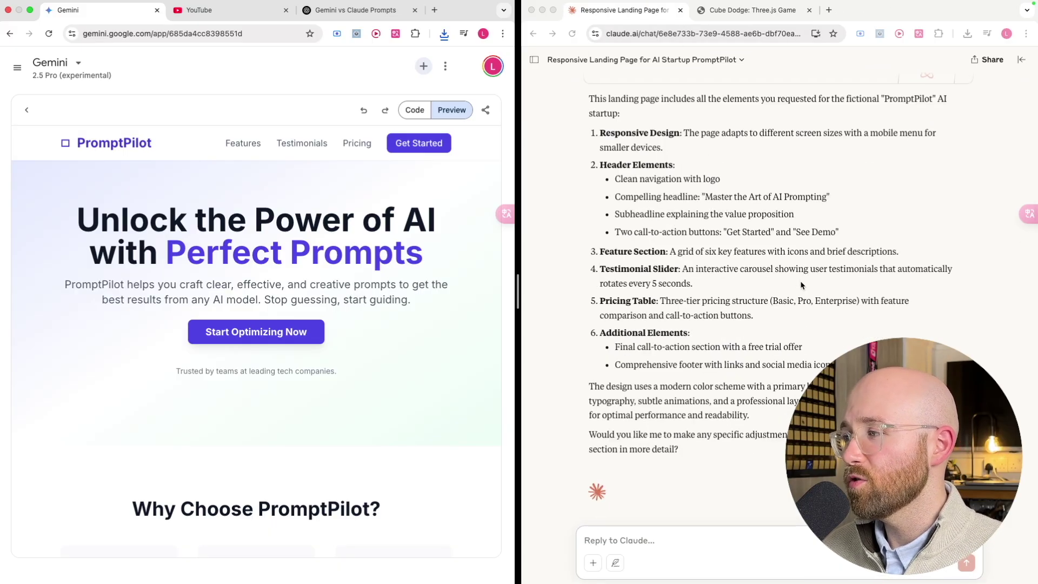
scroll(802, 285, "up", 3)
left_click(816, 213)
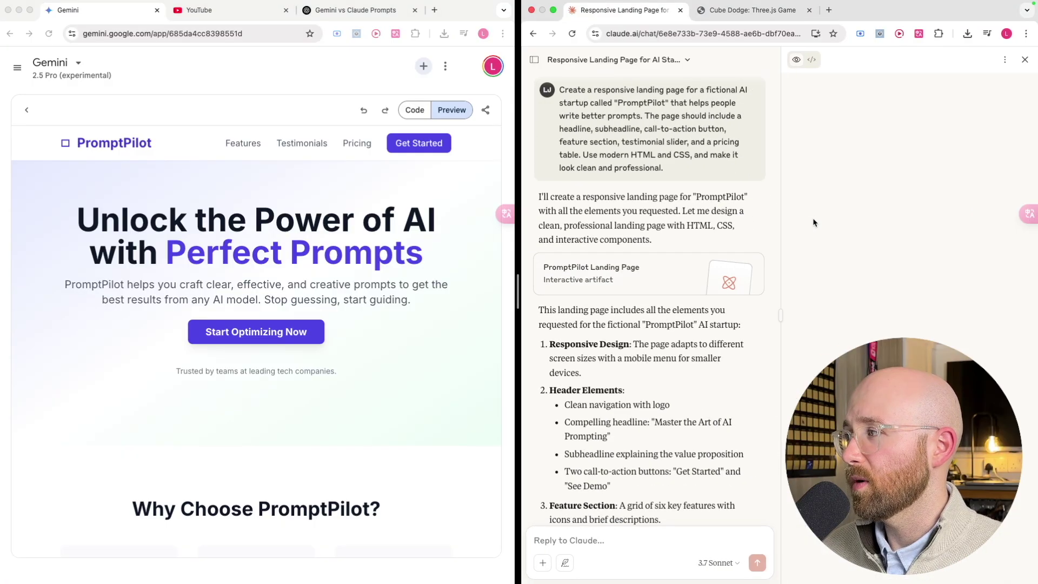
left_click(811, 59)
scroll(822, 219, "down", 10)
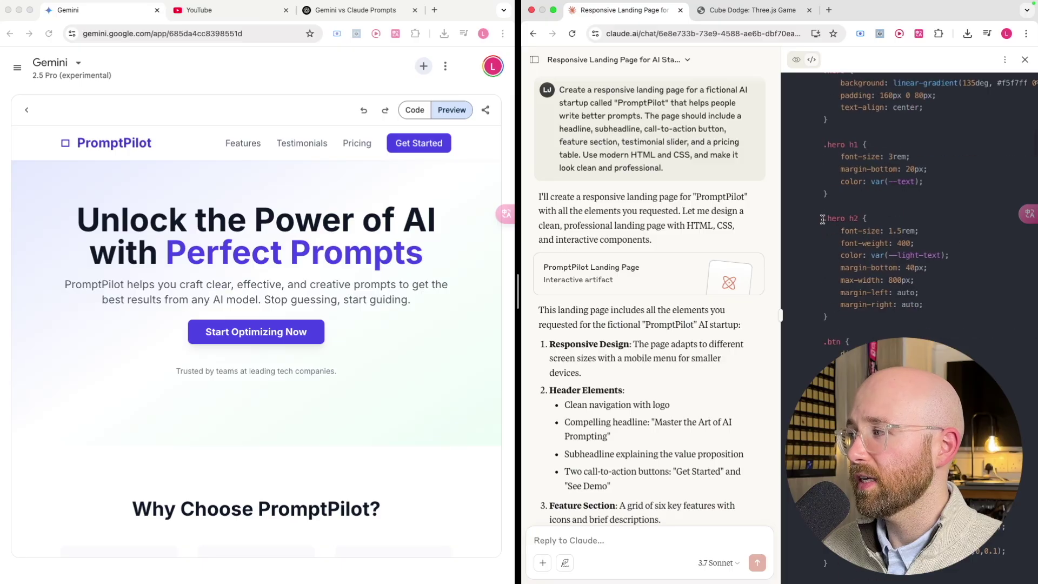
scroll(892, 200, "down", 8)
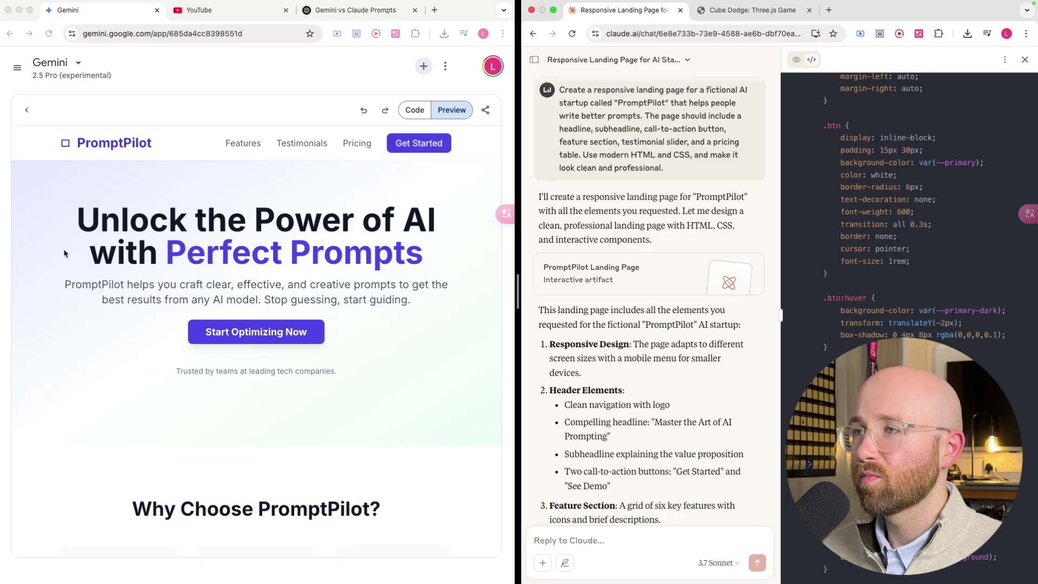
scroll(833, 229, "down", 20)
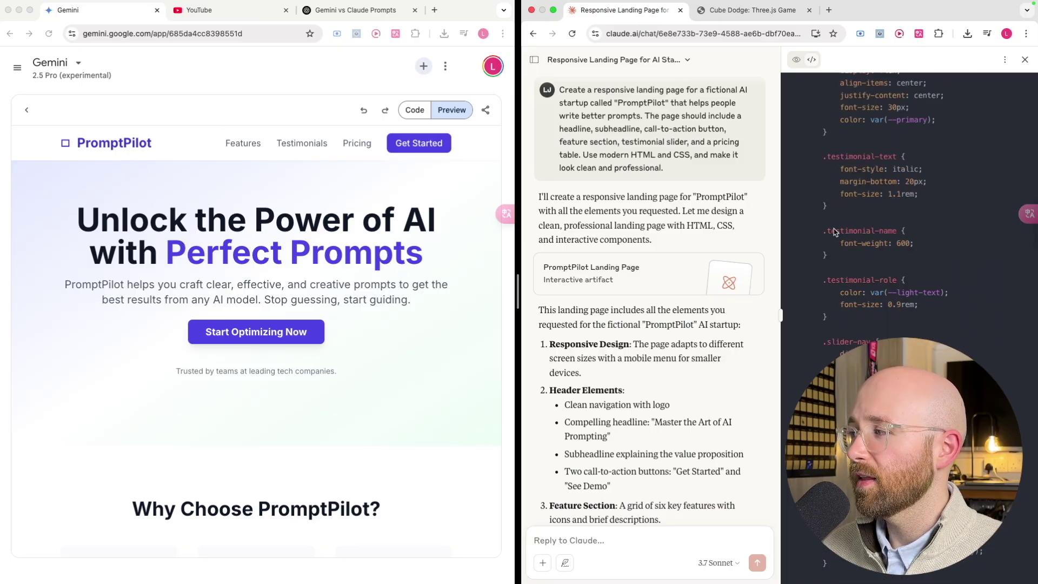
scroll(834, 228, "down", 10)
scroll(834, 229, "up", 20)
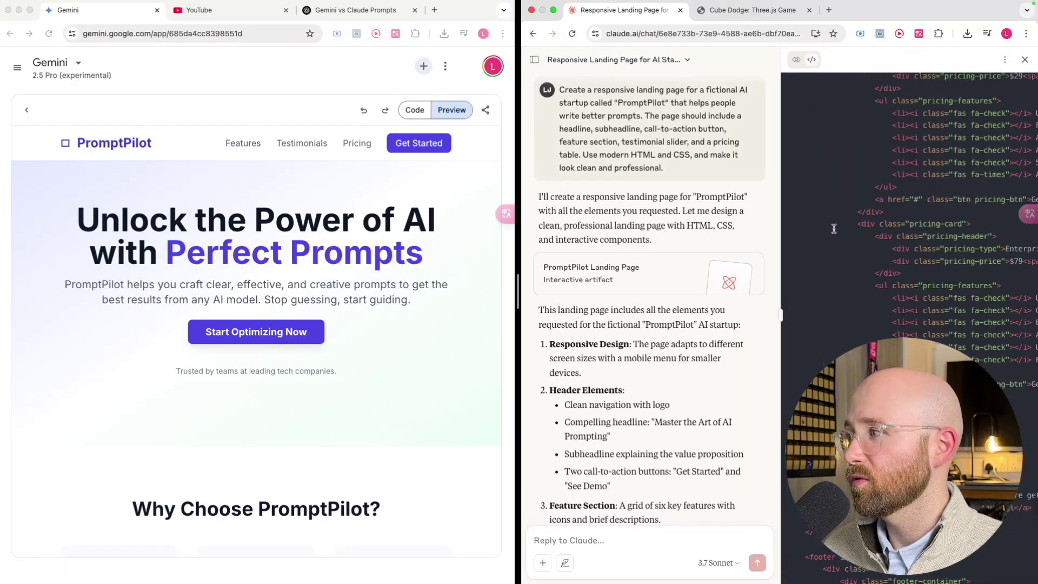
scroll(822, 142, "up", 20)
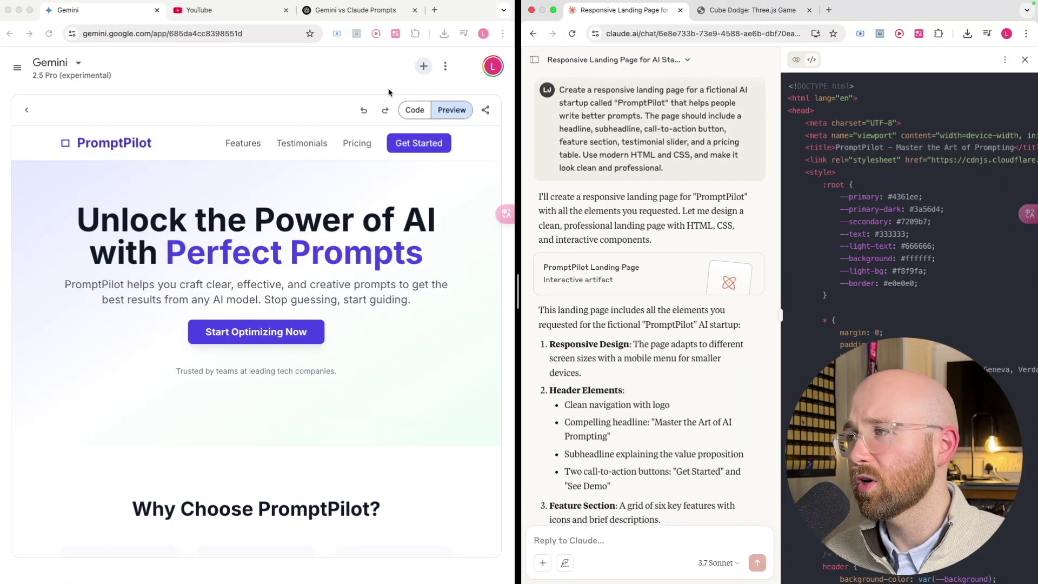
left_click(409, 111)
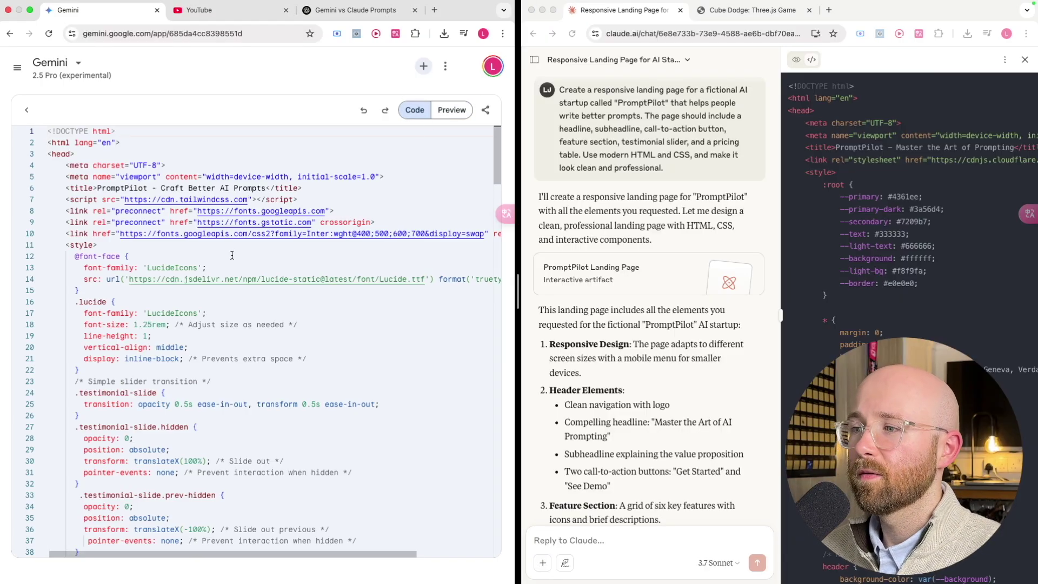
scroll(154, 332, "down", 3)
scroll(154, 331, "down", 20)
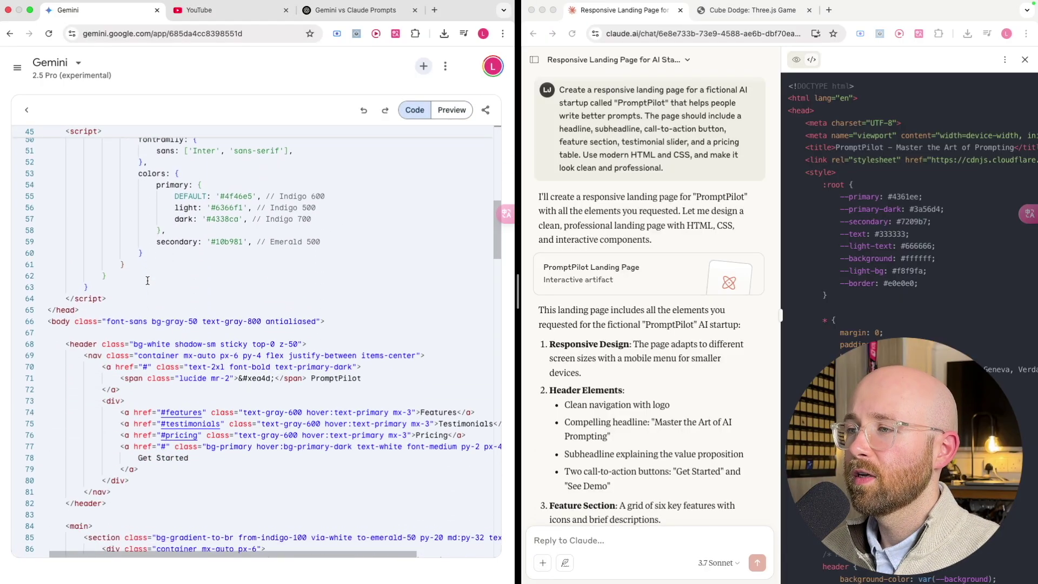
scroll(147, 280, "down", 15)
scroll(147, 281, "up", 20)
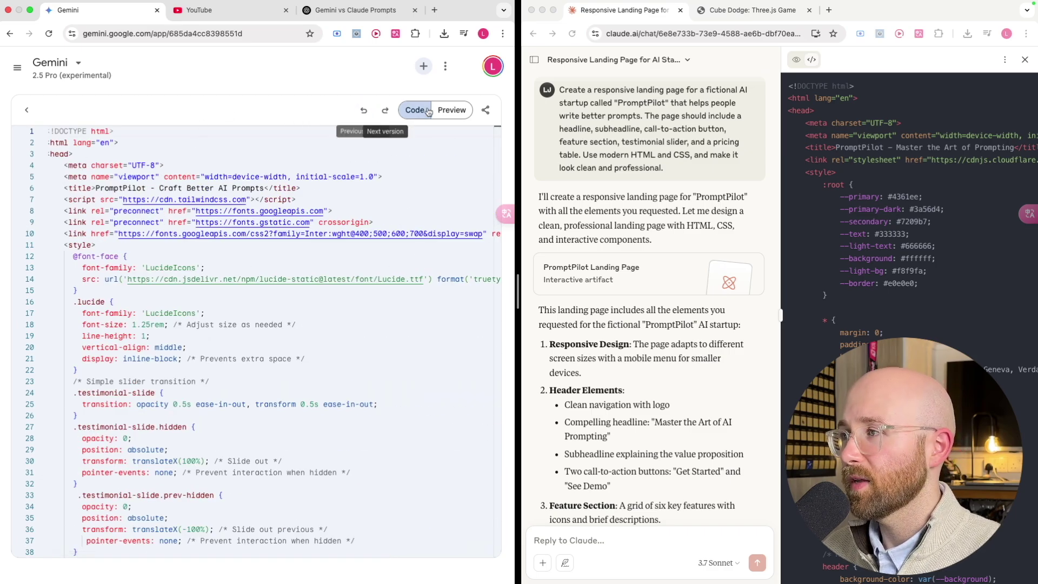
left_click(462, 111)
Download Claude's PromptPilot landing page as HTML and try its mobile navigation menu in the preview
left_click(801, 62)
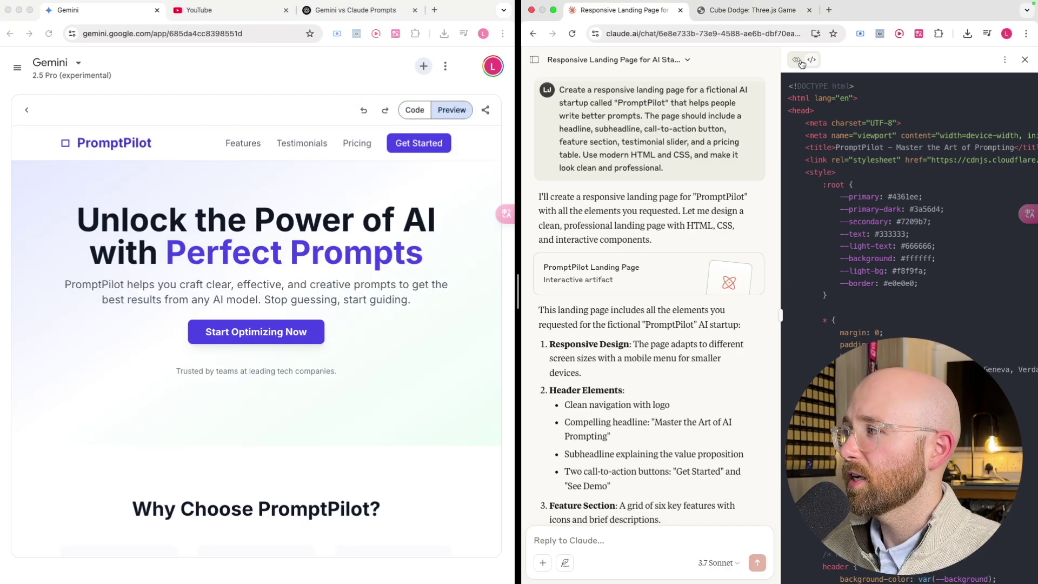
left_click(1001, 64)
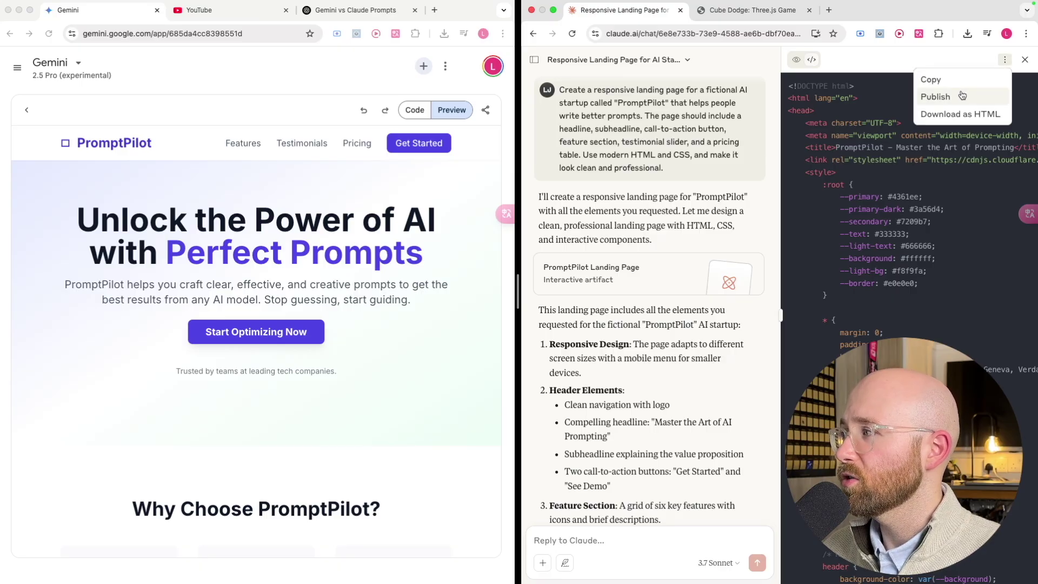
left_click(955, 113)
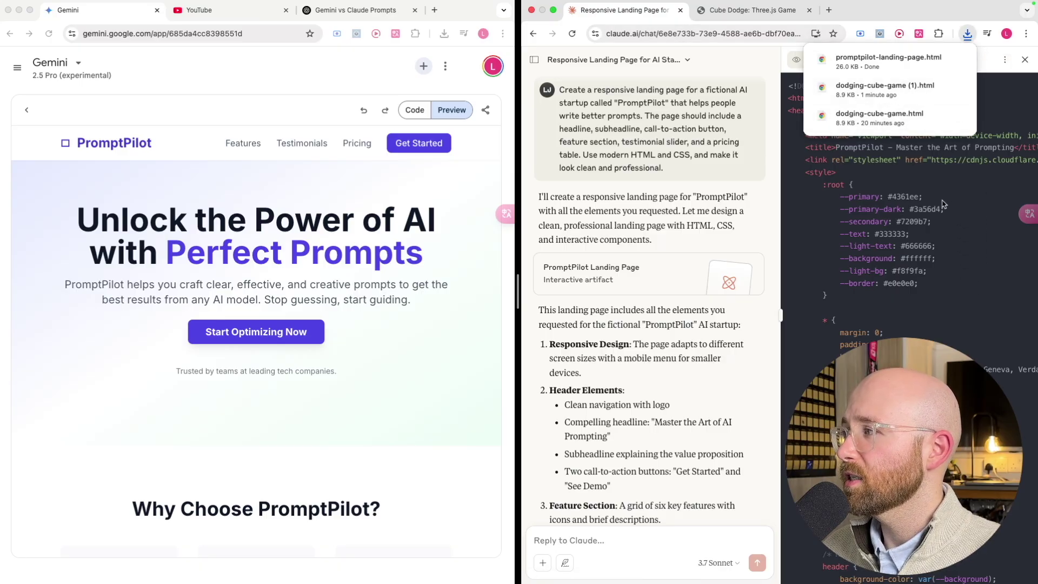
left_click(802, 61)
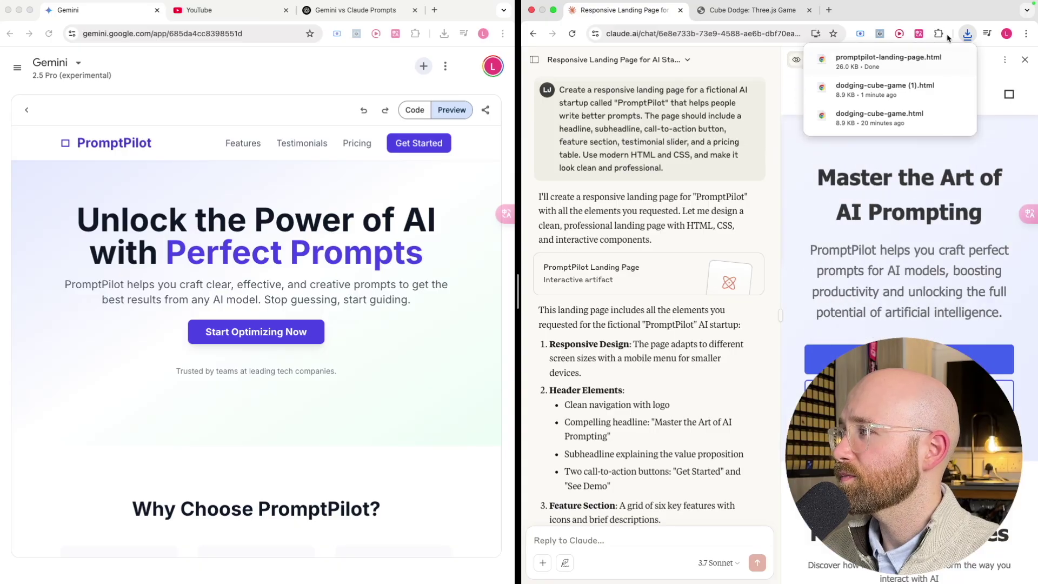
left_click(1012, 95)
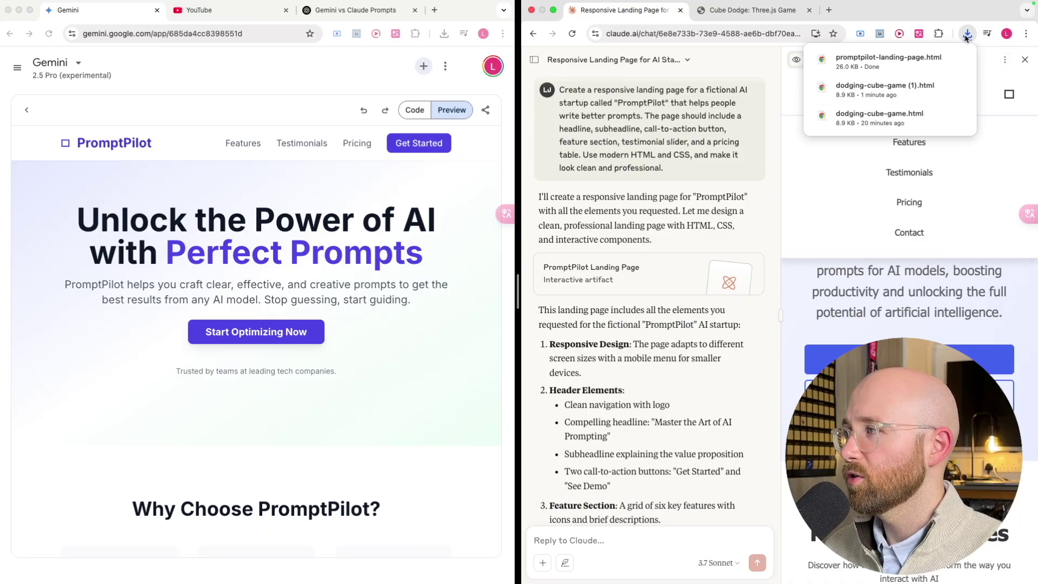
Reopen the PromptPilot artifact and open the downloaded landing page file in a new tab
key("super+r")
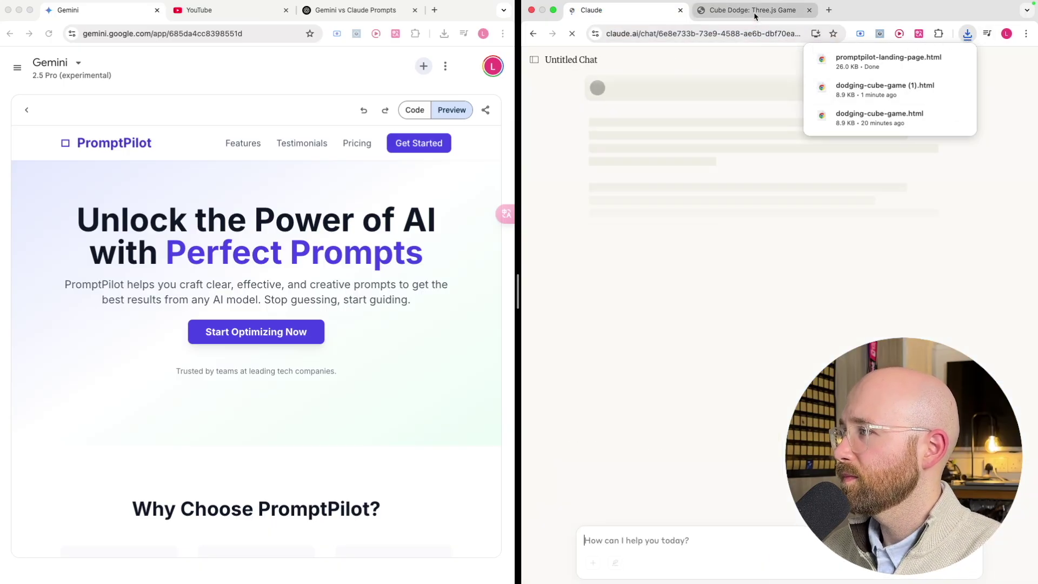
left_click(755, 9)
key("ctrl+shift+Tab")
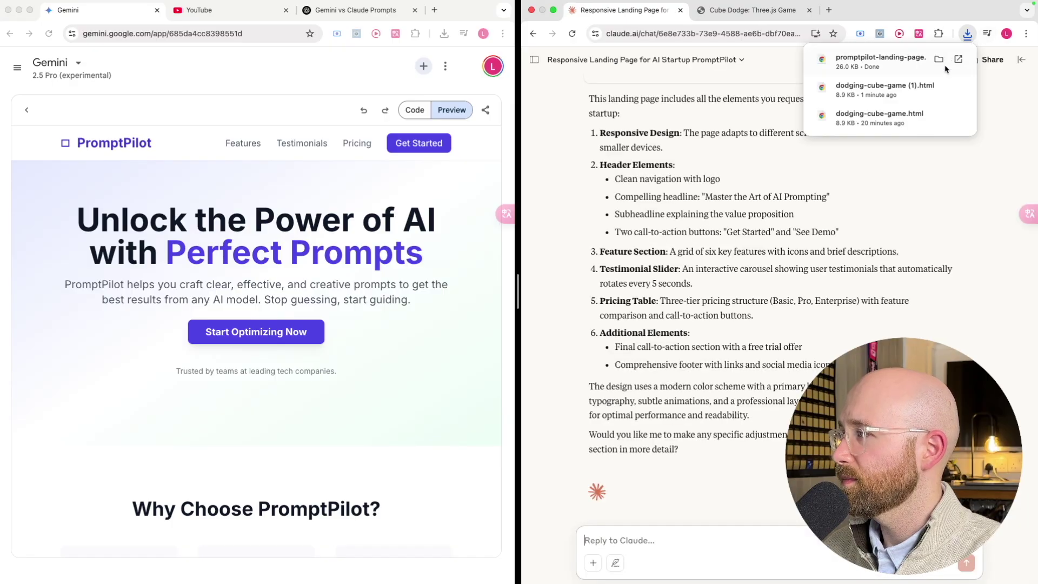
left_click(939, 61)
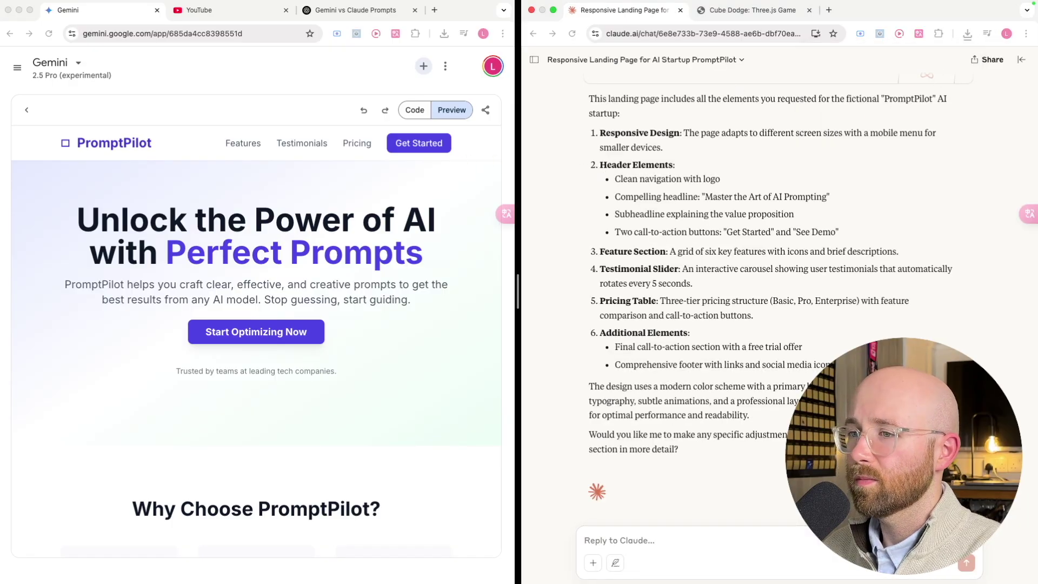
left_click(687, 120)
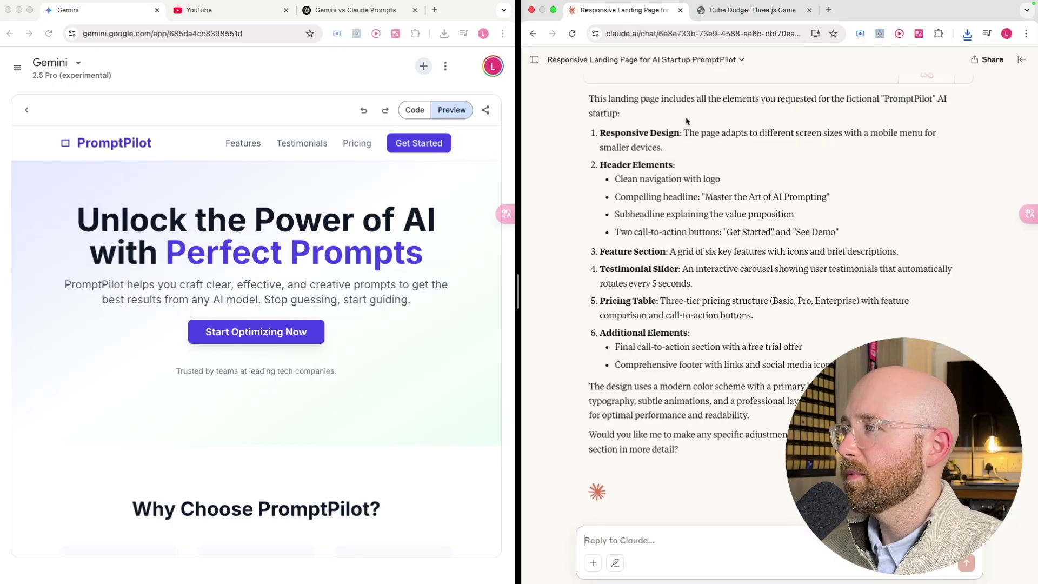
scroll(788, 217, "up", 5)
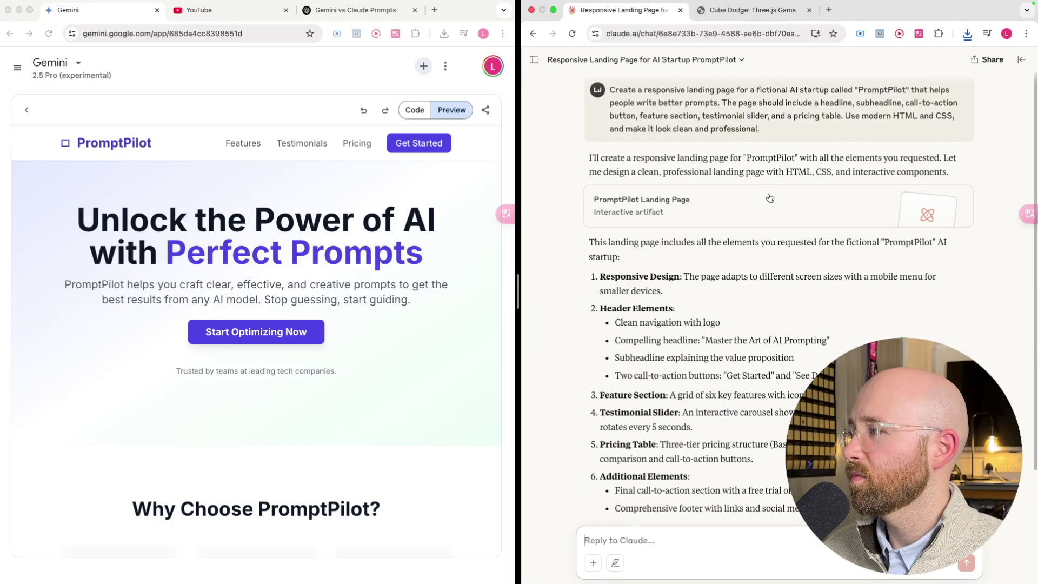
left_click(788, 217)
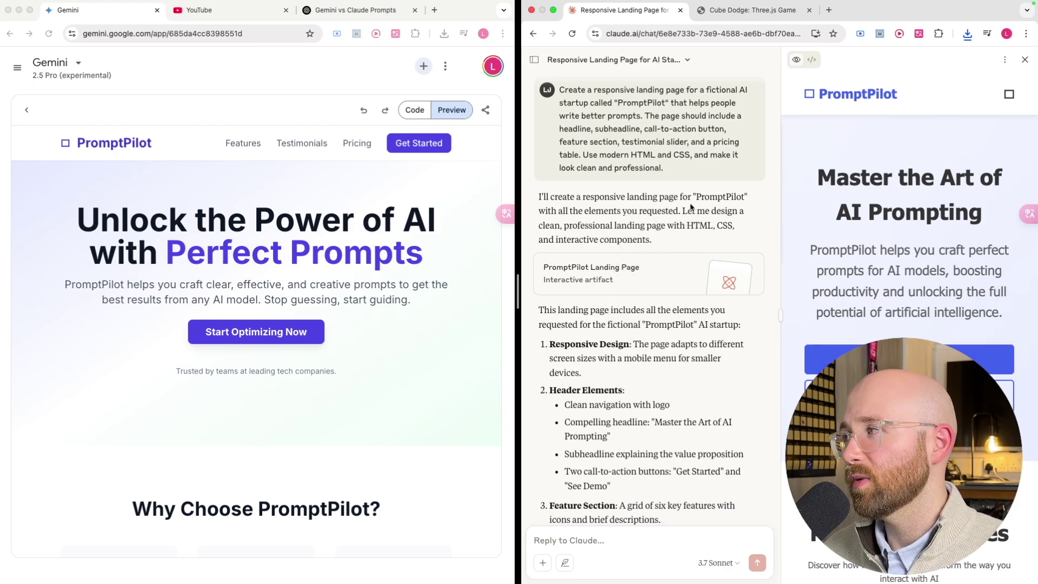
left_click(1004, 60)
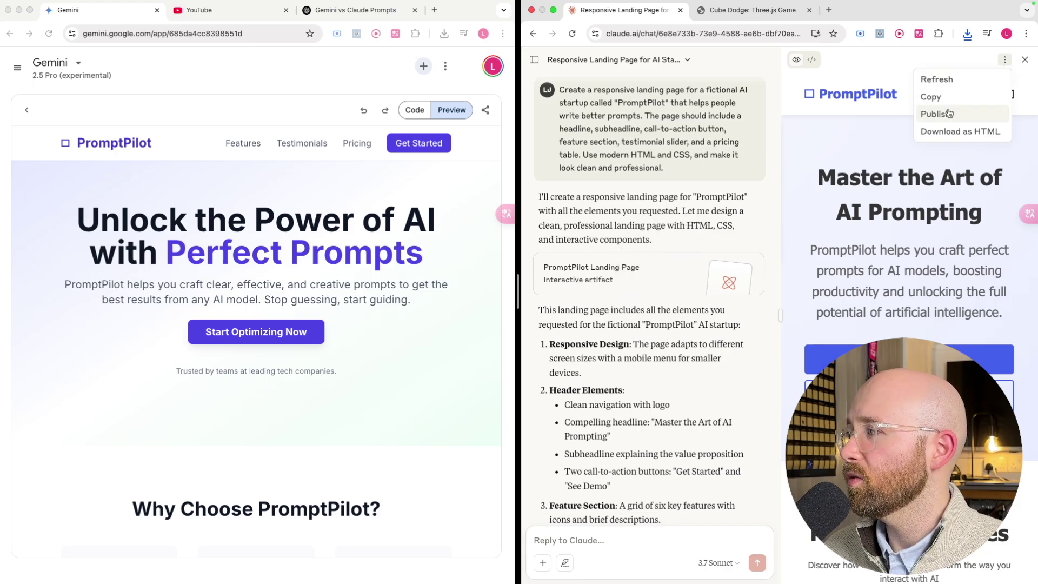
left_click(968, 34)
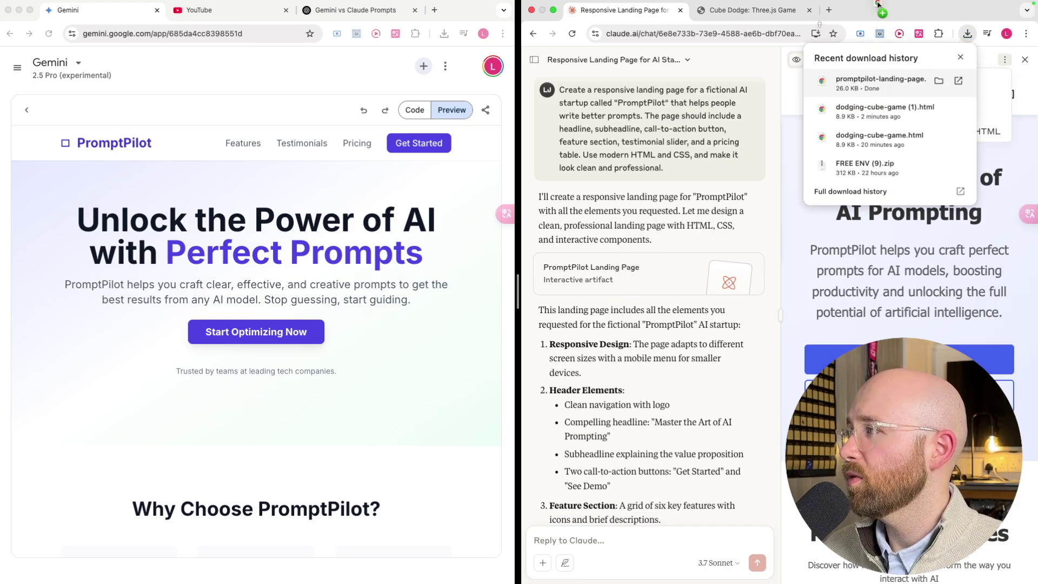
left_click_drag(878, 4, 880, 7)
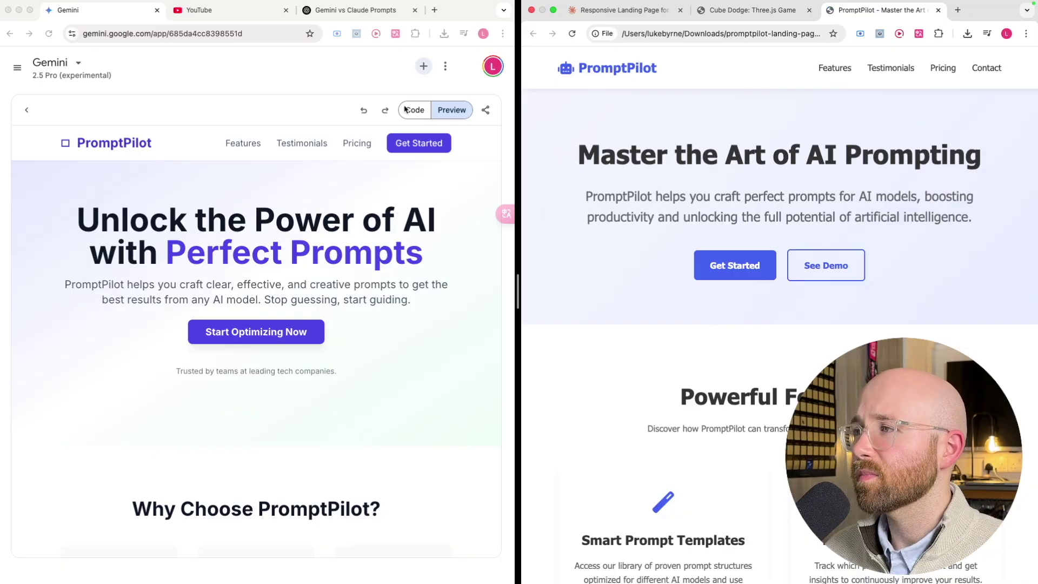
left_click(447, 111)
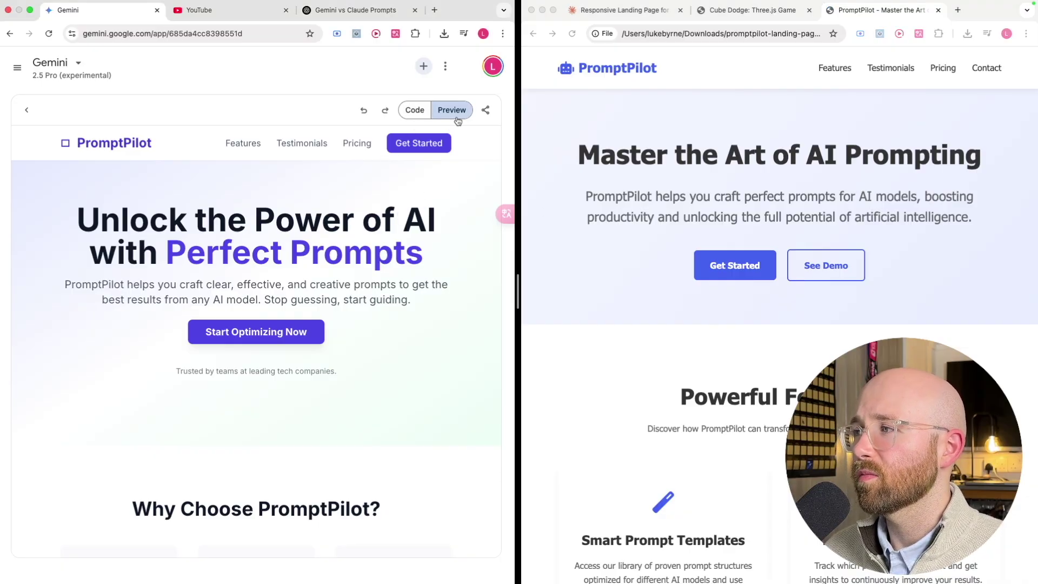
left_click(486, 112)
left_click(105, 555)
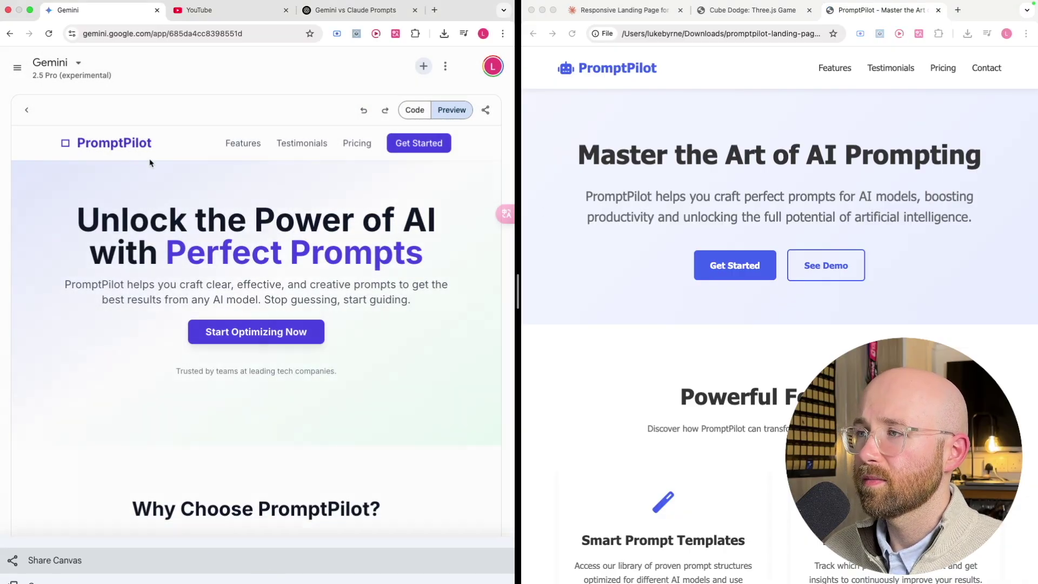
scroll(385, 262, "down", 4)
scroll(385, 262, "up", 5)
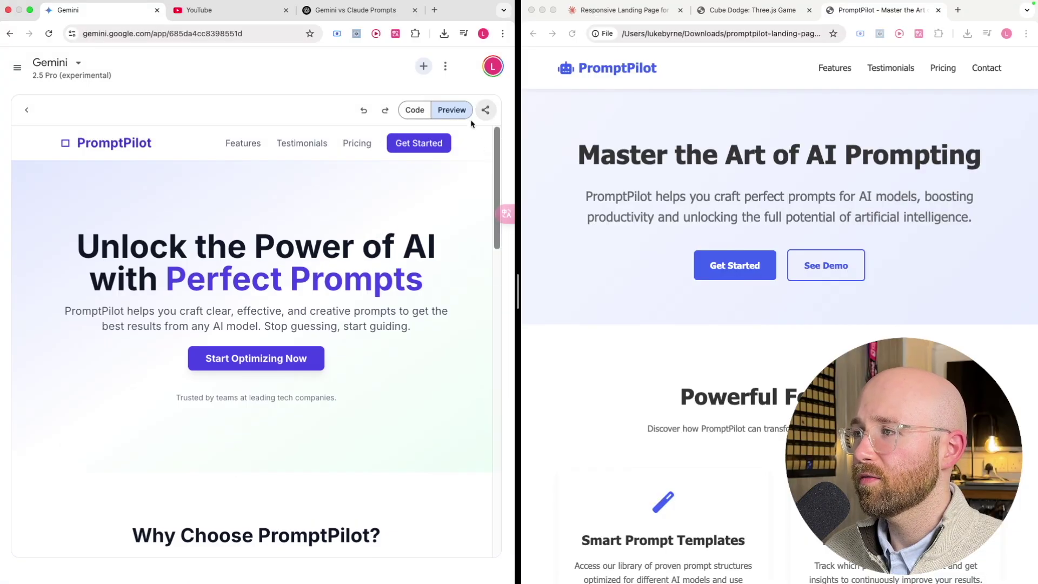
left_click(486, 111)
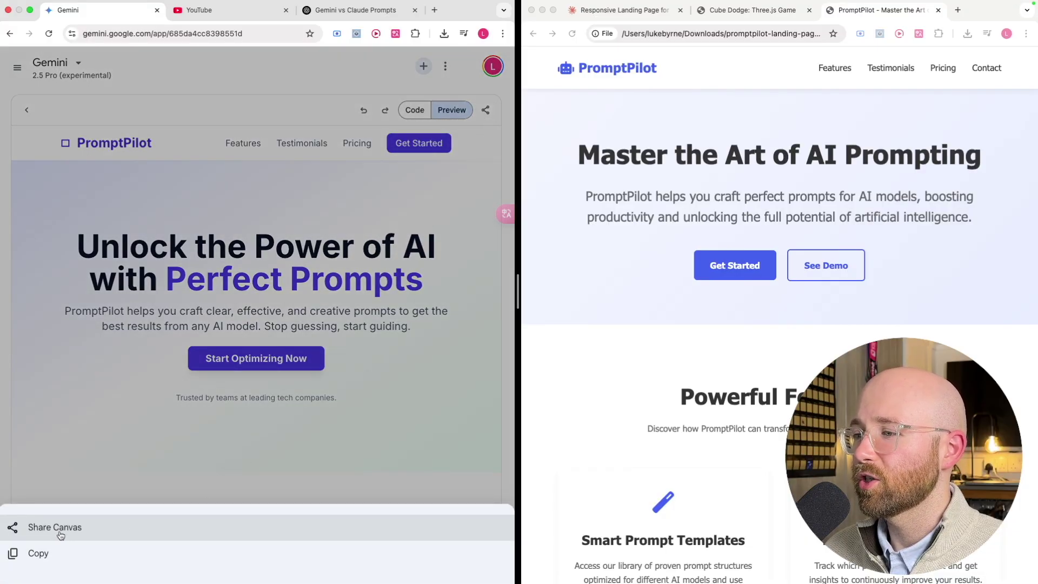
left_click(289, 417)
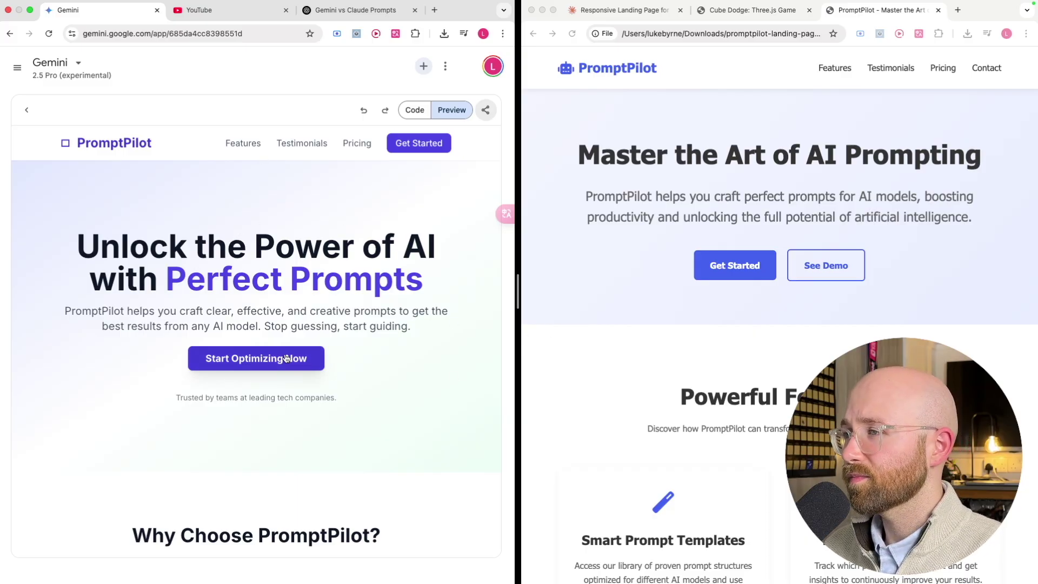
scroll(313, 331, "down", 2)
scroll(314, 331, "up", 2)
scroll(751, 332, "down", 12)
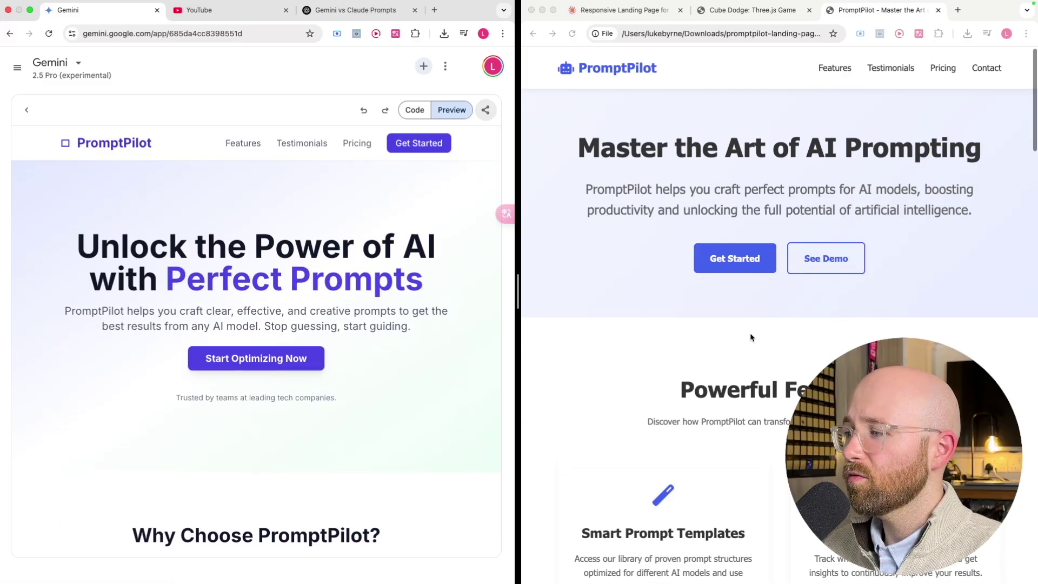
scroll(750, 337, "down", 15)
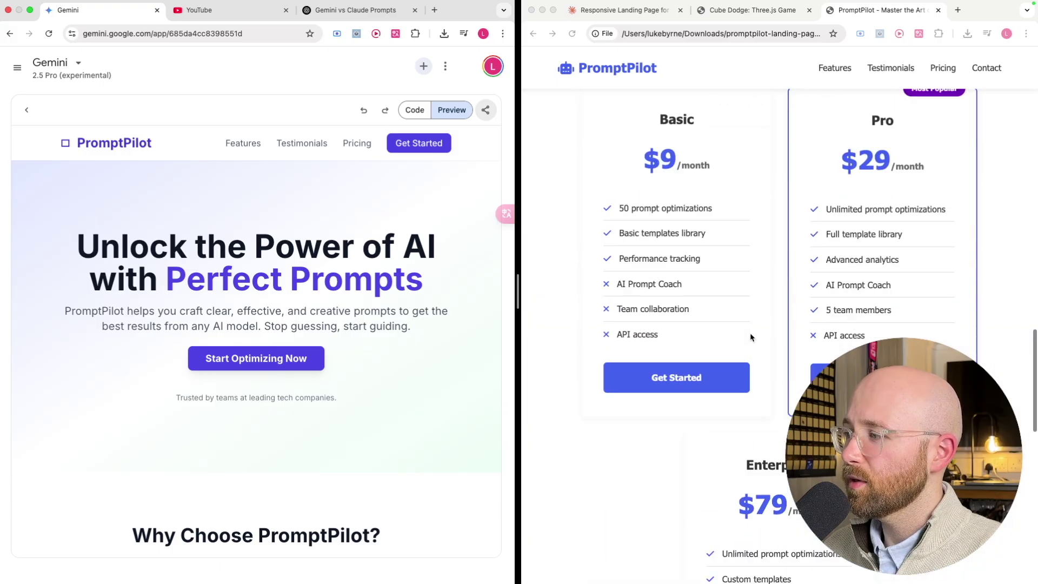
scroll(751, 332, "up", 20)
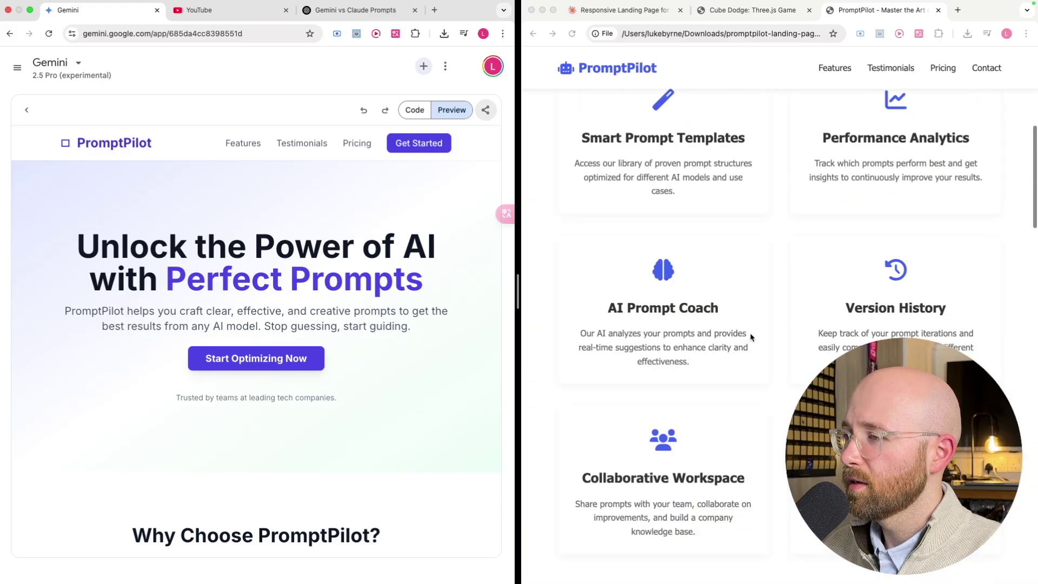
scroll(246, 323, "down", 5)
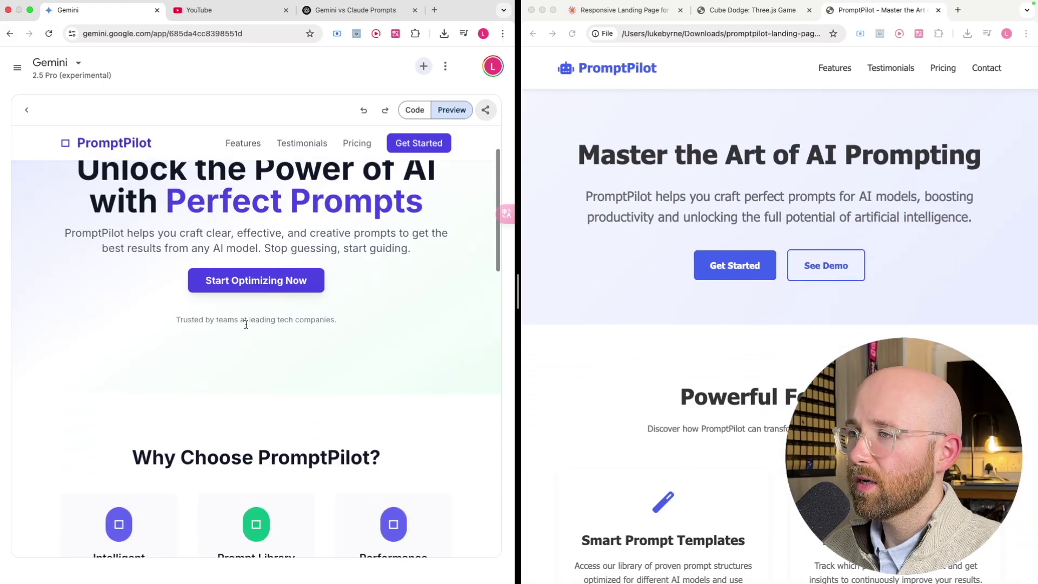
scroll(258, 330, "up", 5)
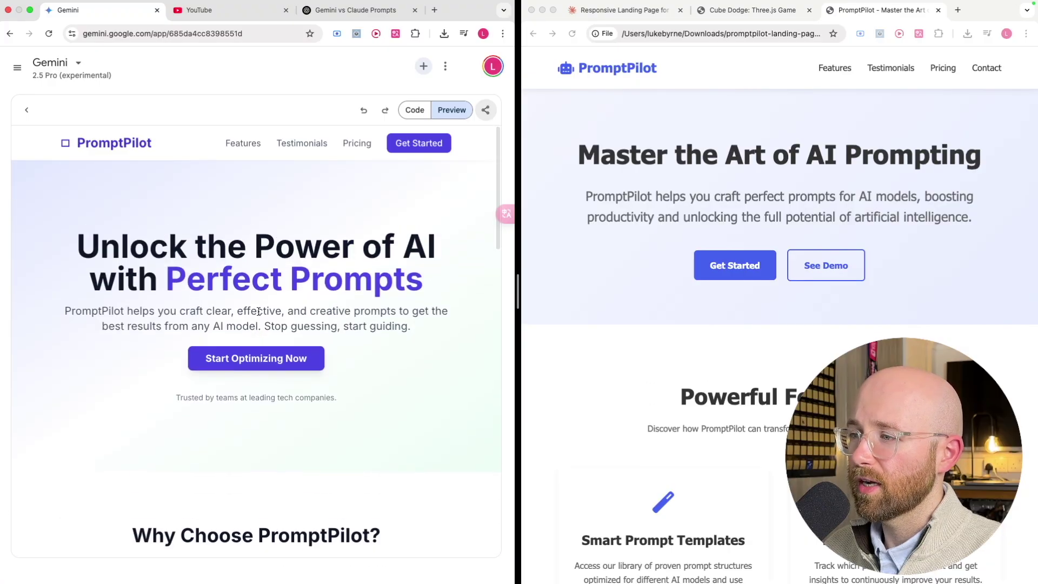
scroll(255, 308, "down", 3)
scroll(255, 309, "up", 3)
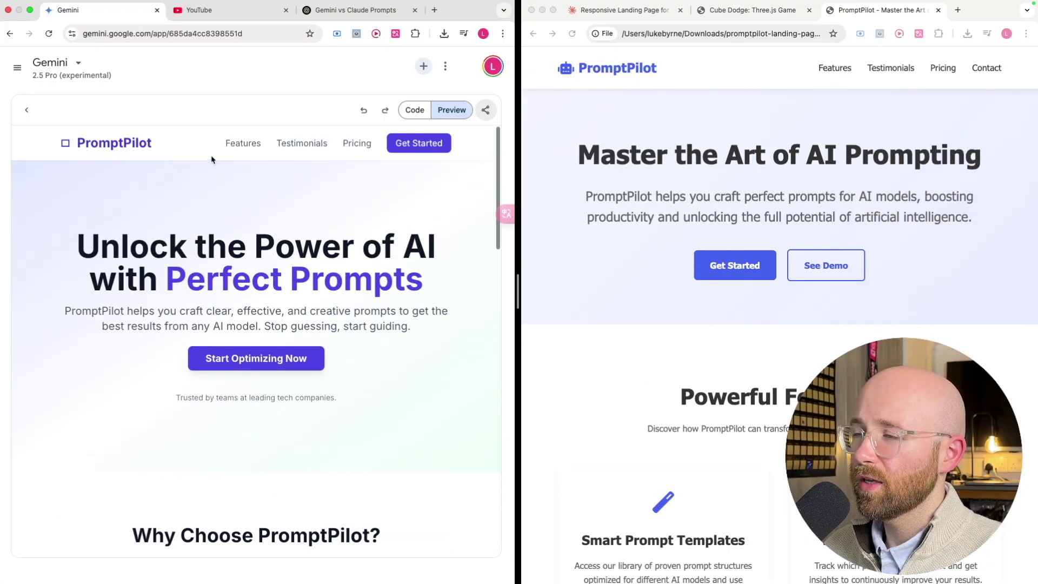
left_click(238, 145)
left_click(303, 145)
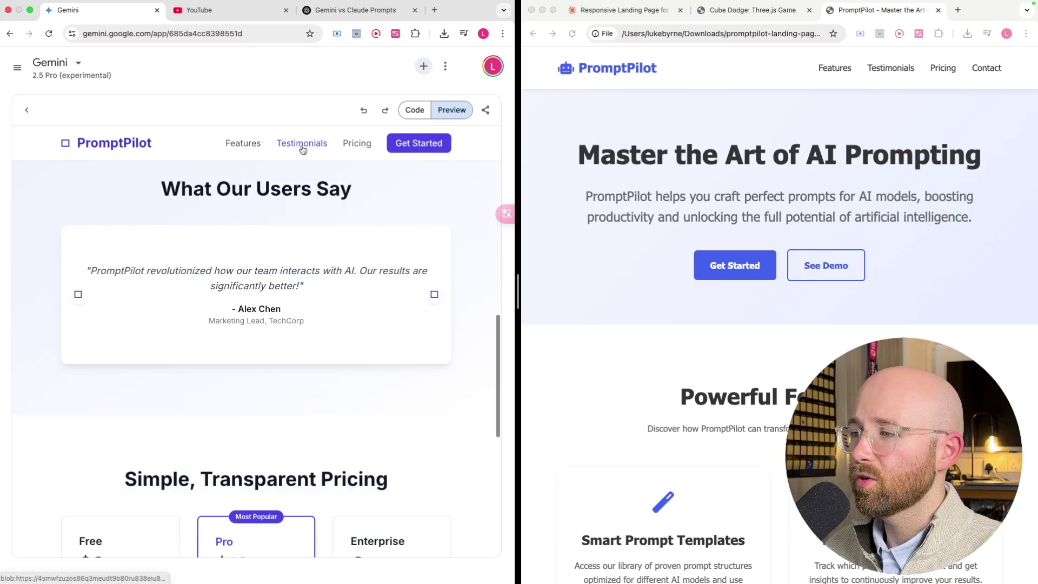
left_click(435, 295)
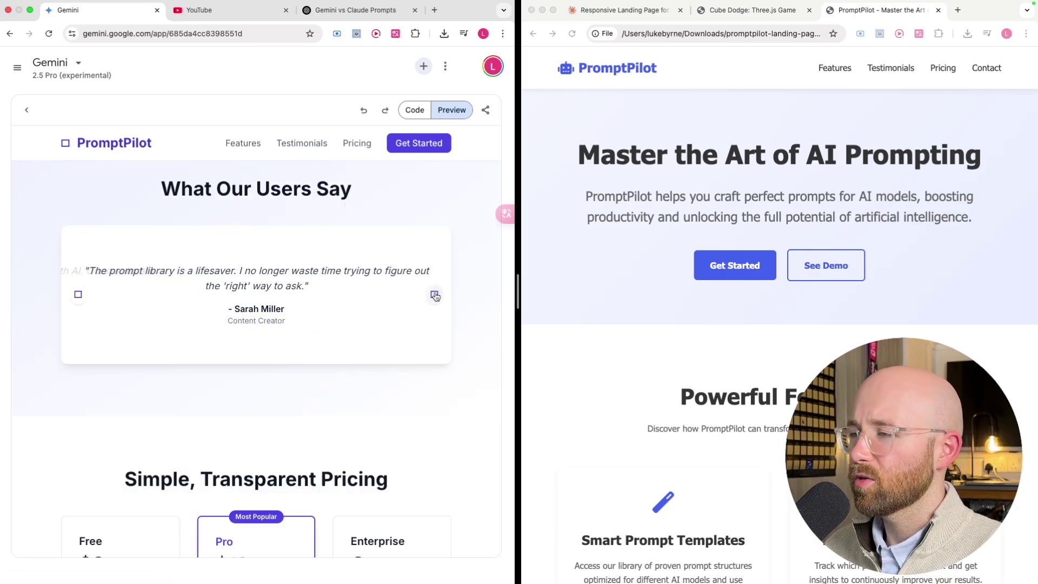
left_click(434, 295)
left_click(434, 294)
left_click(354, 145)
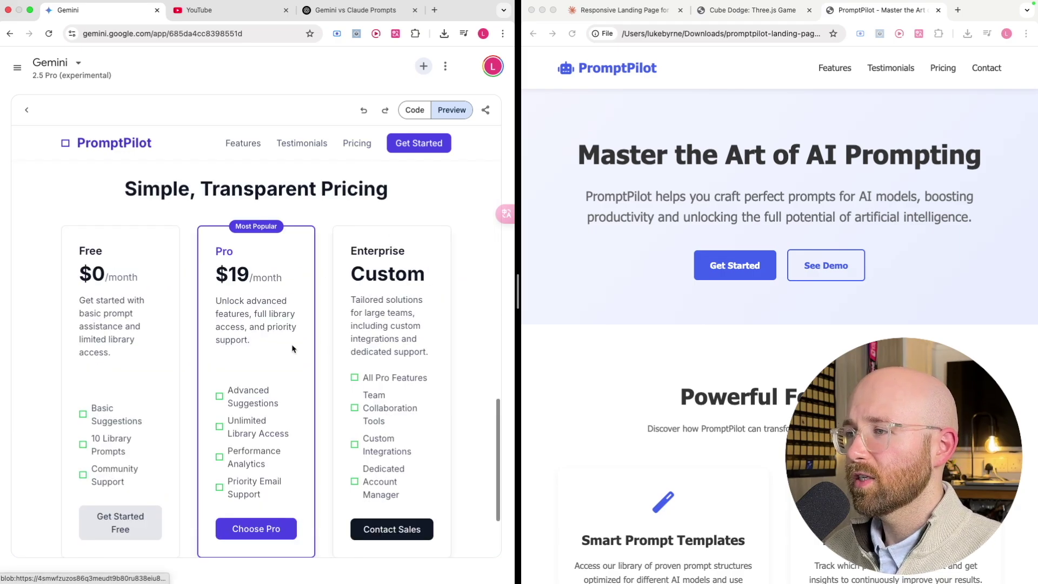
scroll(275, 465, "down", 1)
left_click(141, 506)
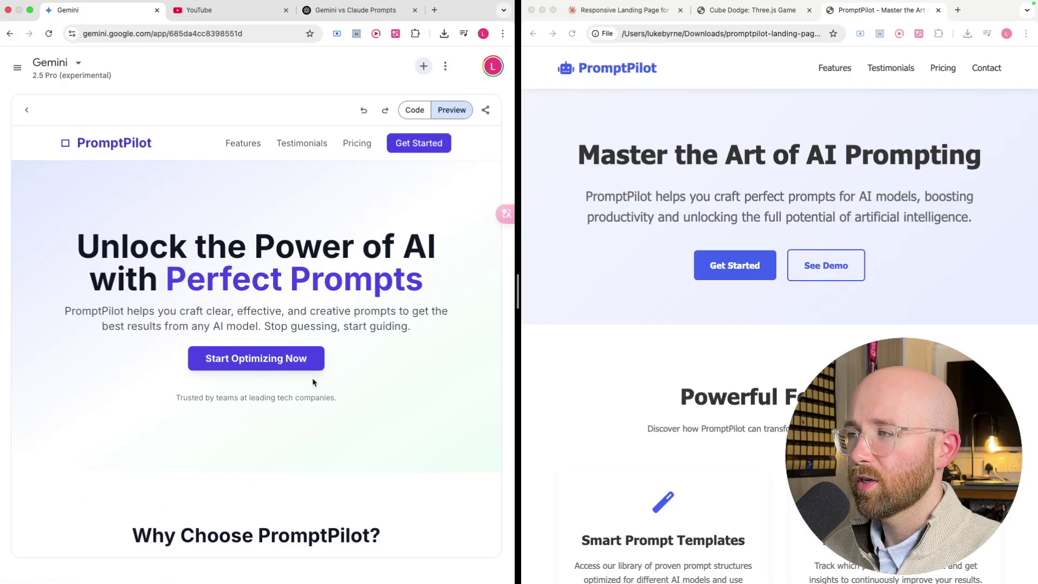
left_click(412, 144)
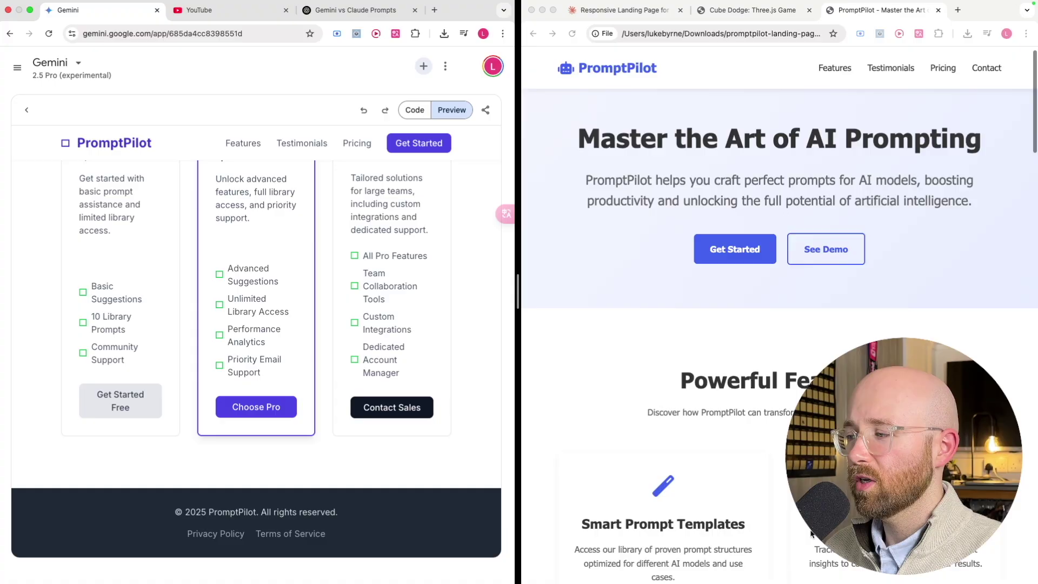
scroll(779, 336, "down", 15)
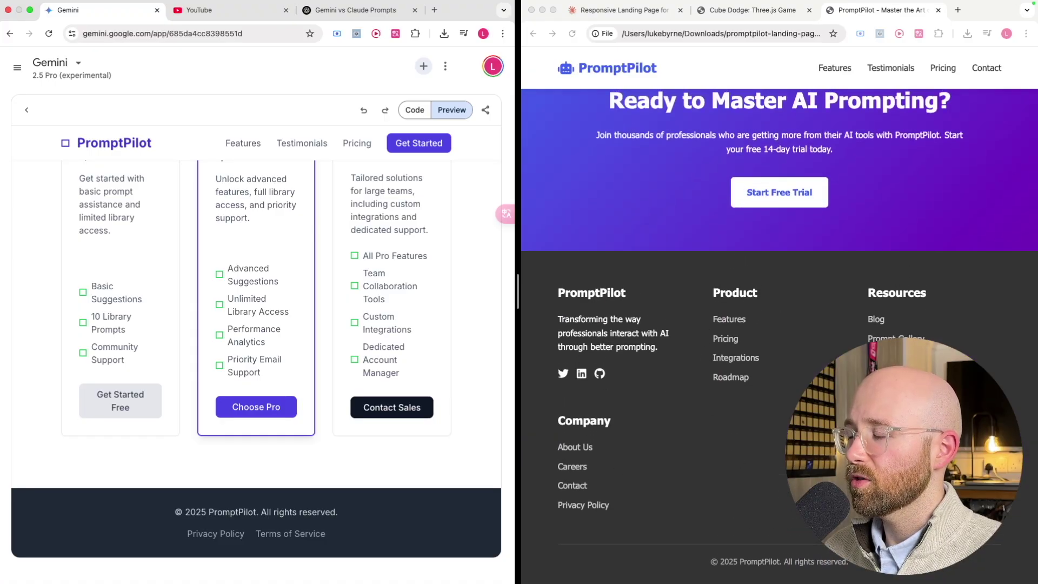
scroll(604, 301, "up", 5)
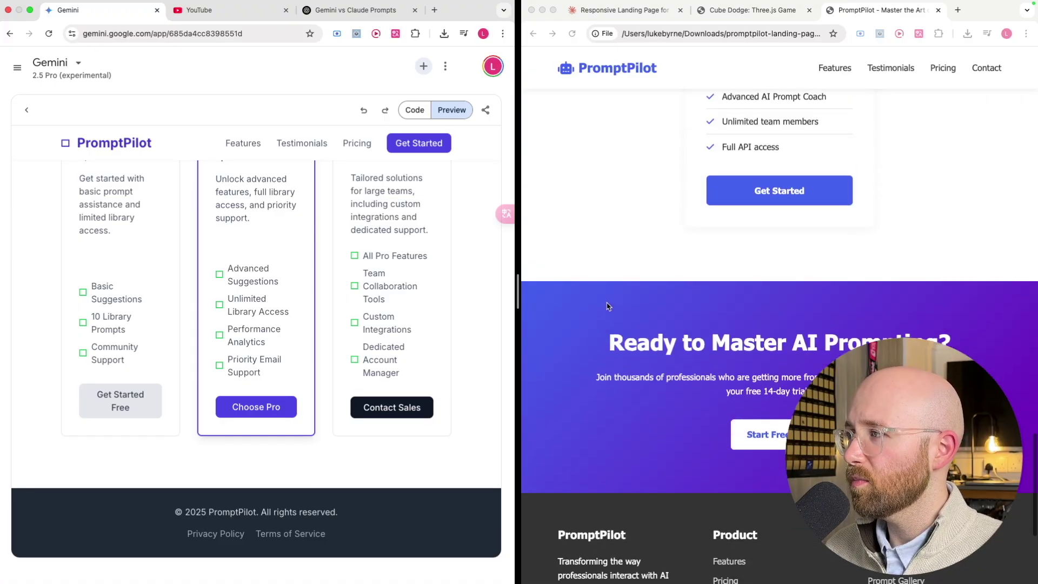
scroll(276, 324, "up", 15)
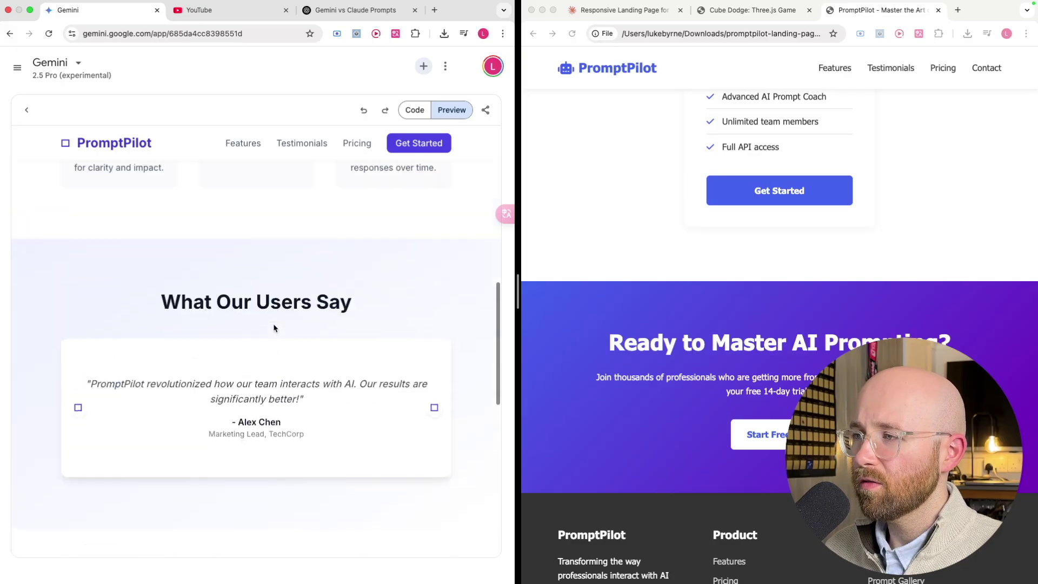
scroll(827, 316, "up", 10)
scroll(827, 316, "up", 5)
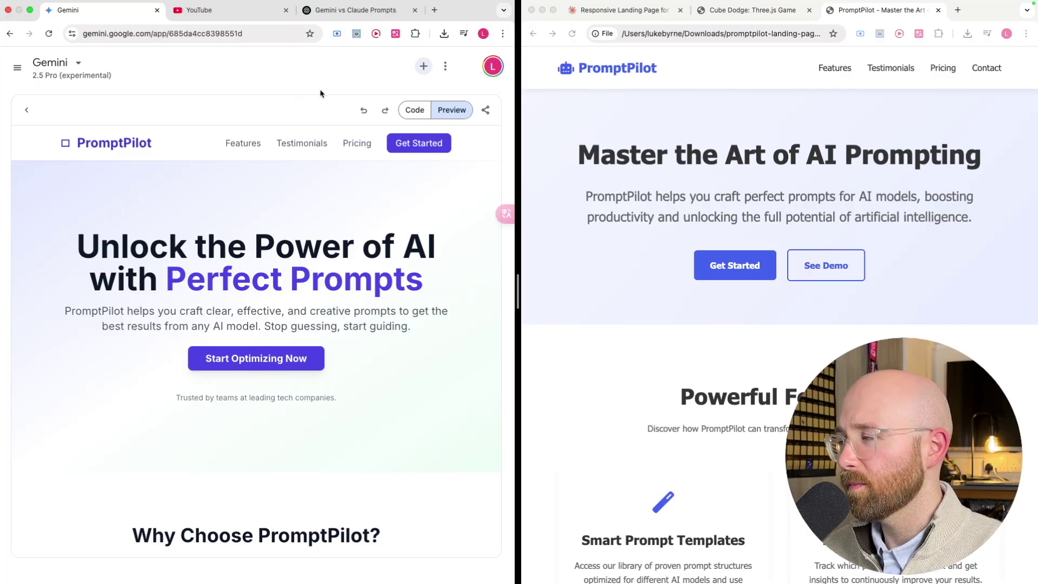
left_click(622, 10)
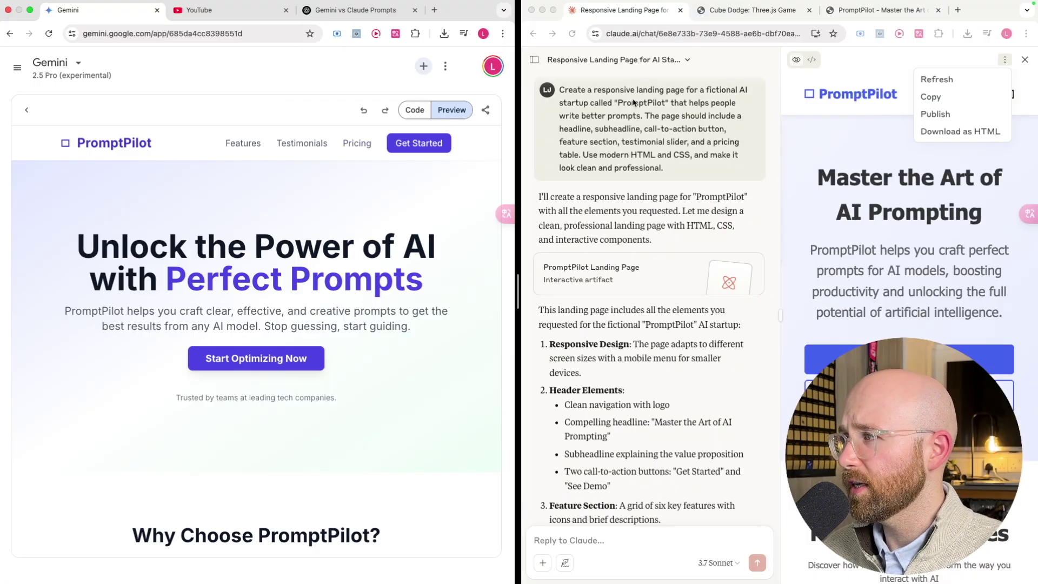
Start a new Claude chat and write a landing-page prompt for the Applied AI Skool community
left_click(535, 63)
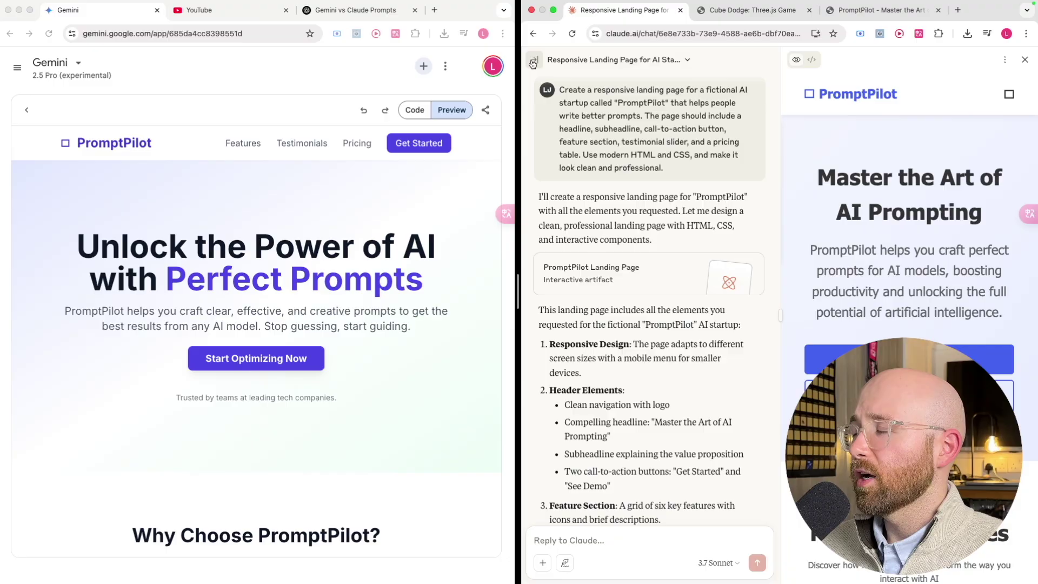
mouse_move(541, 67)
left_click(546, 90)
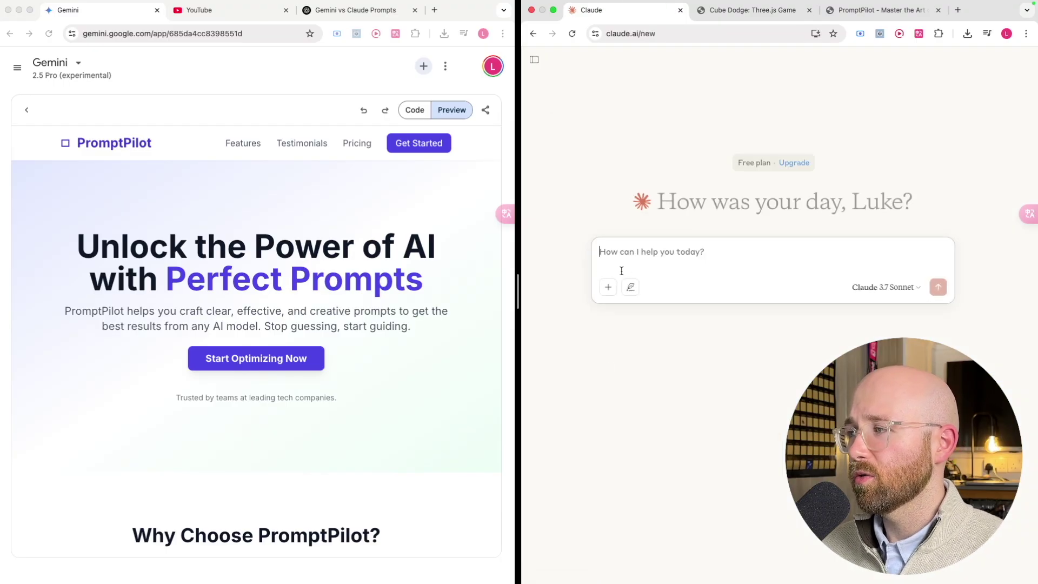
type("mo")
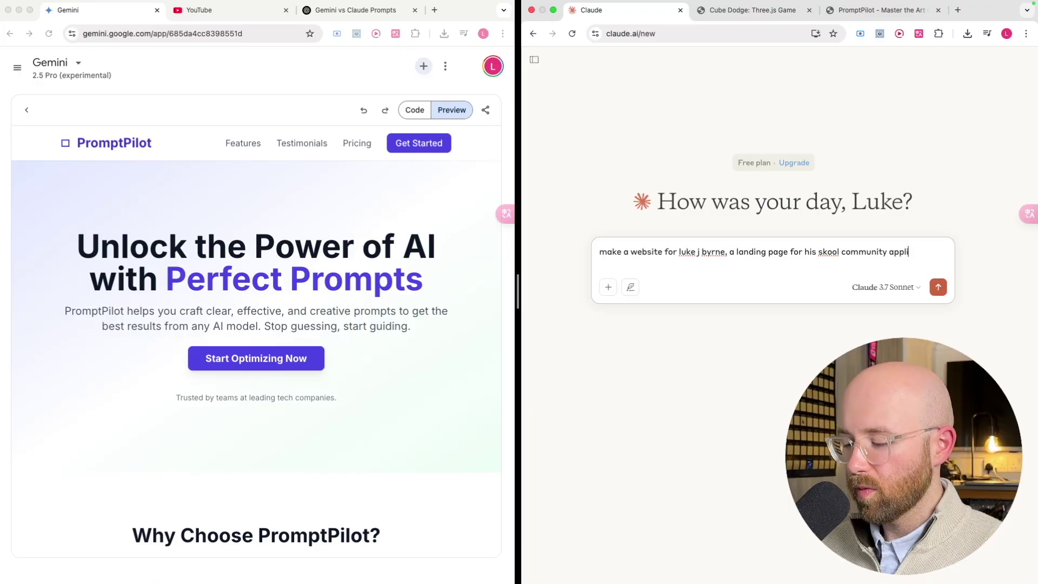
key("super+a")
key("super+c")
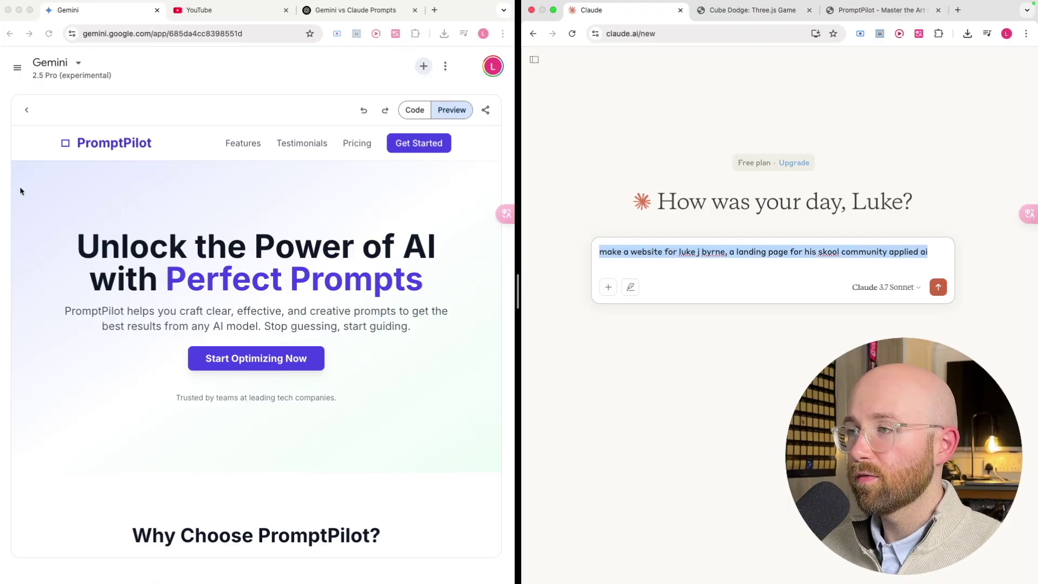
Paste the same landing-page prompt into a new Gemini chat and send it
left_click(13, 129)
left_click(54, 65)
left_click(18, 68)
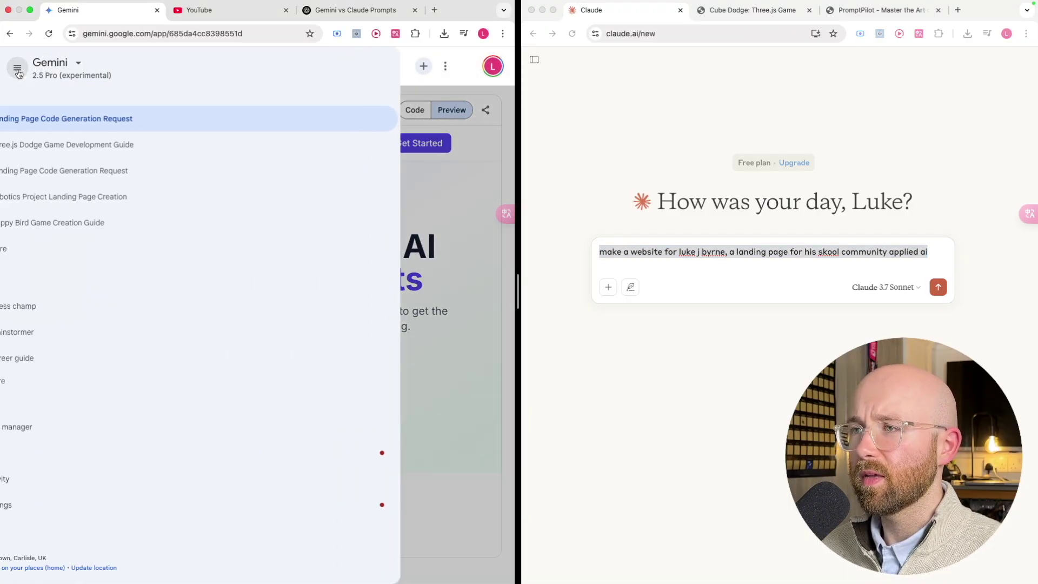
left_click(17, 67)
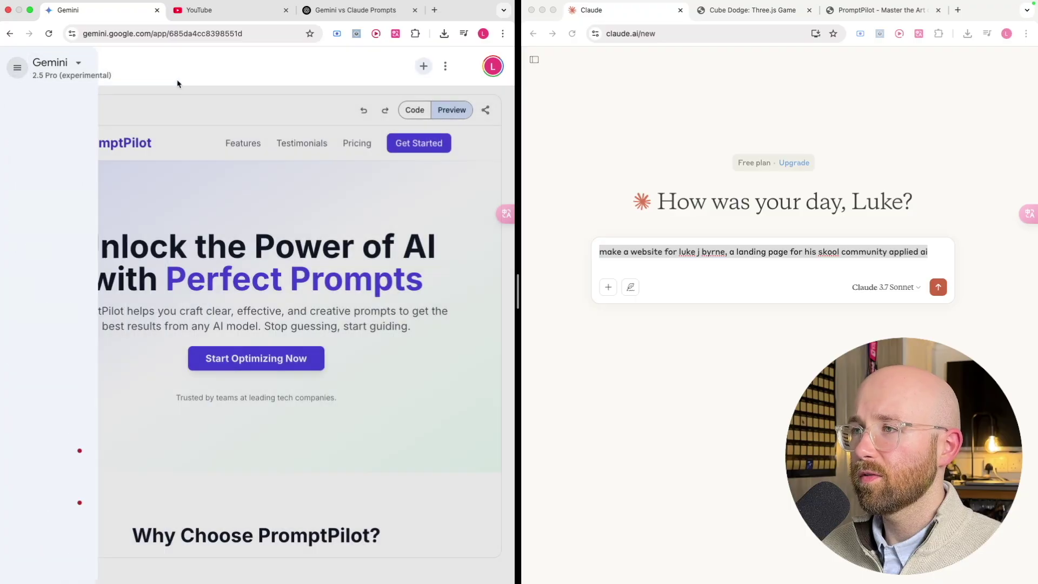
left_click(423, 66)
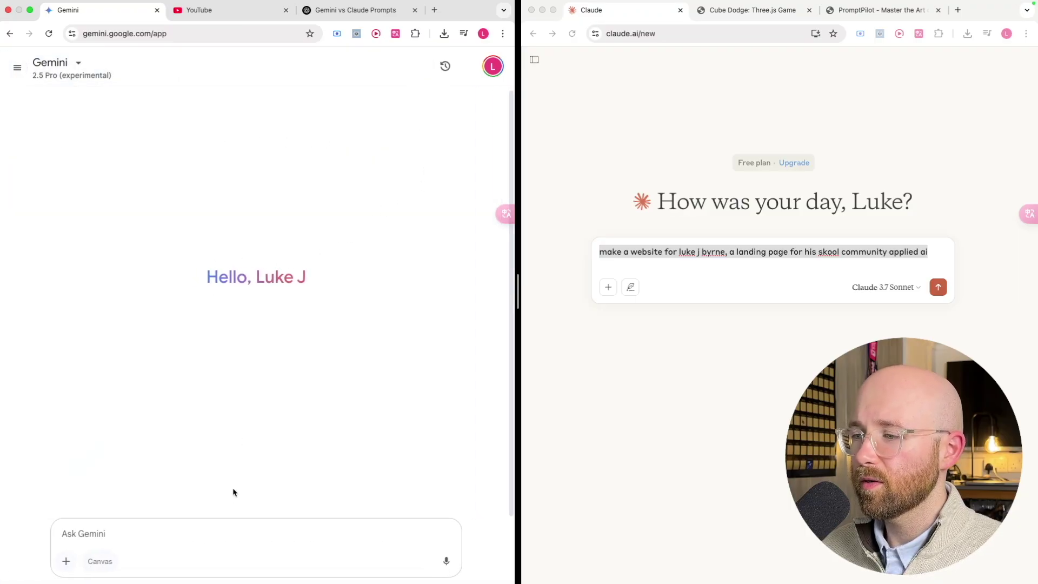
left_click(217, 533)
key("super+v")
left_click(445, 561)
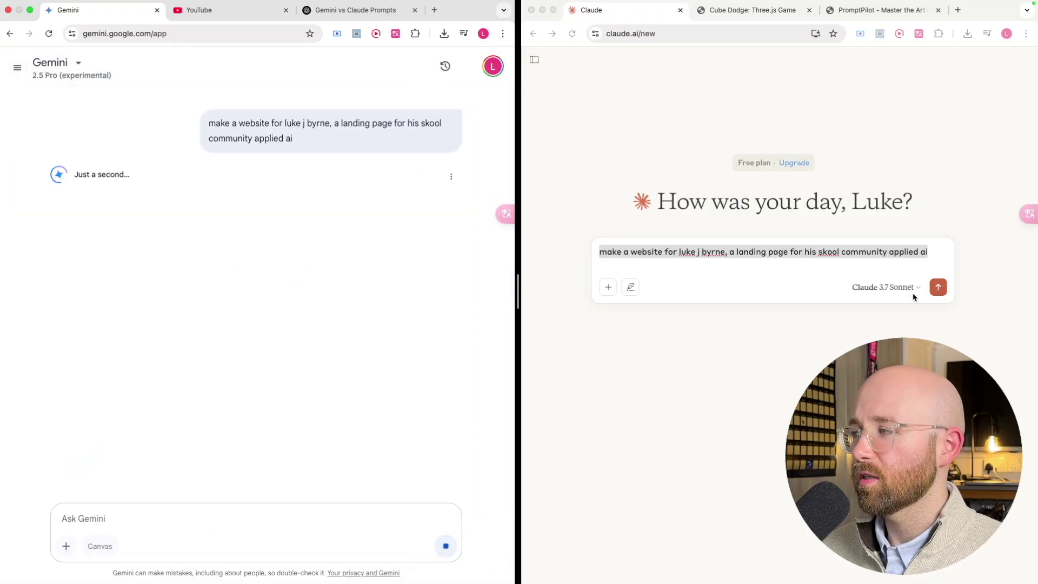
Send the prompt to Claude, then expand Gemini's thinking and scroll through its reasoning and landing page
left_click(938, 287)
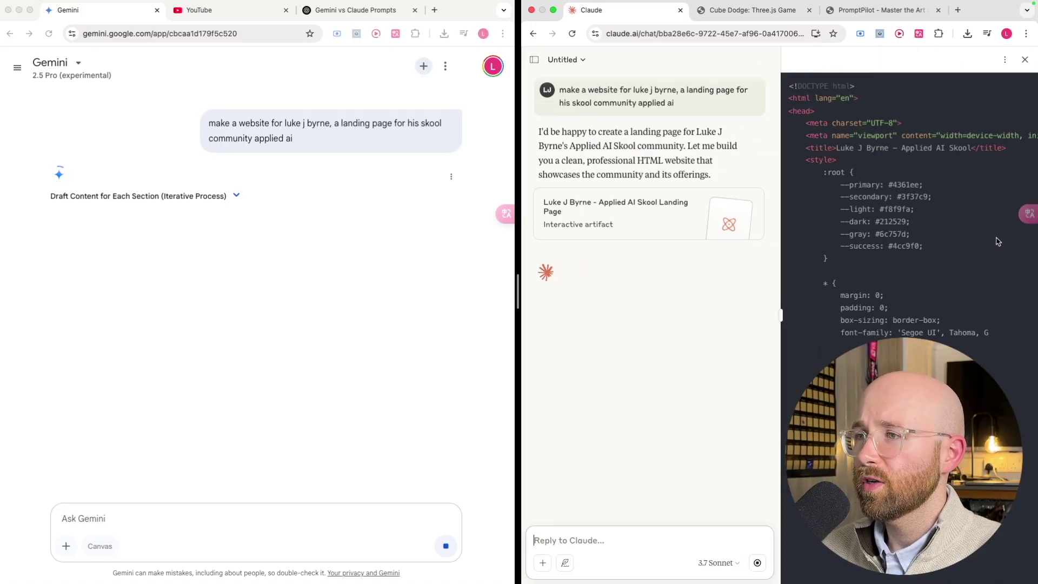
left_click(240, 202)
left_click(236, 196)
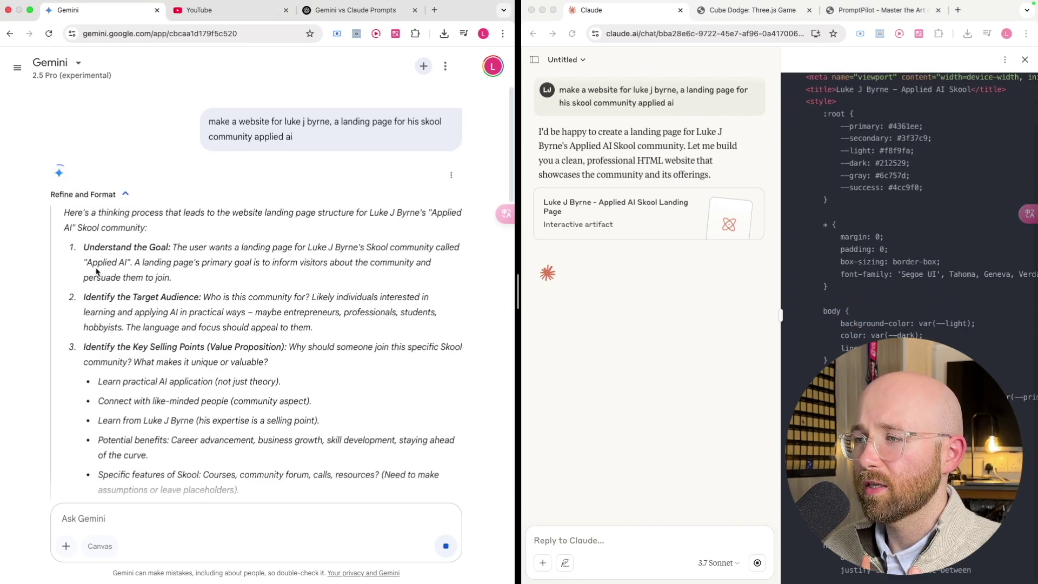
scroll(96, 272, "down", 1)
left_click_drag(85, 201, 318, 305)
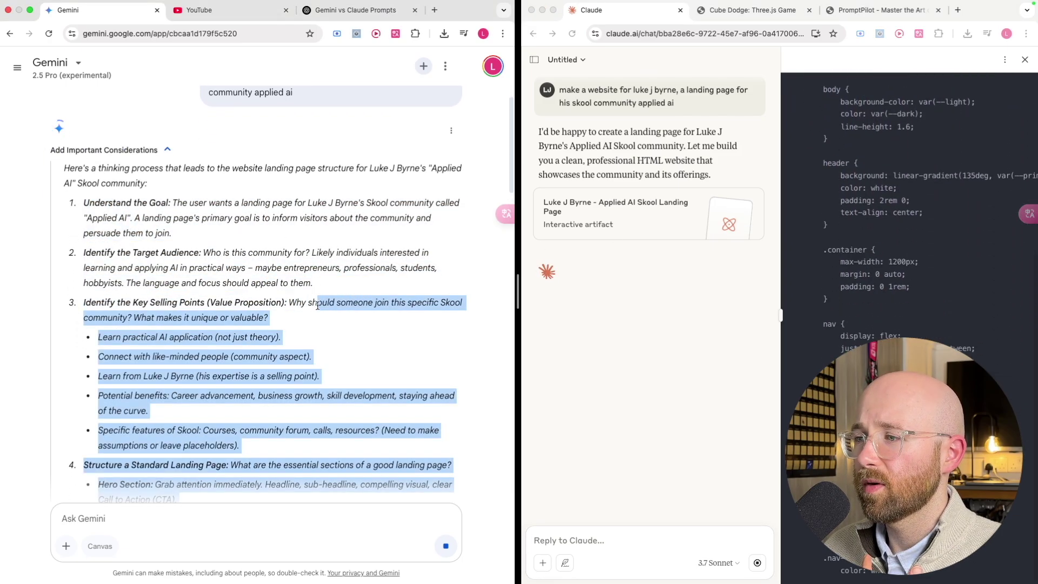
left_click(317, 305)
scroll(273, 342, "down", 4)
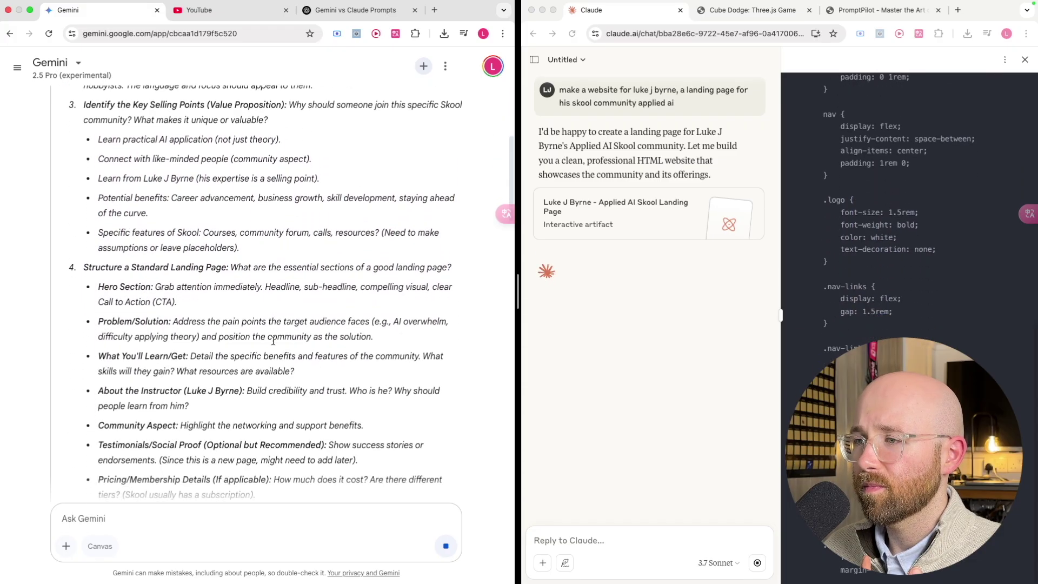
scroll(273, 341, "down", 5)
scroll(146, 382, "down", 4)
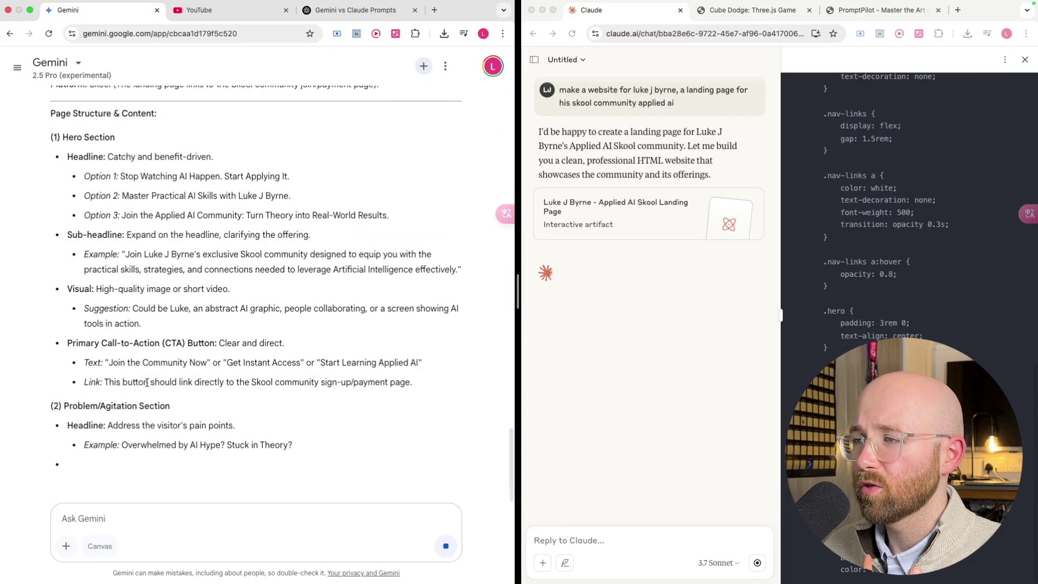
scroll(157, 375, "down", 2)
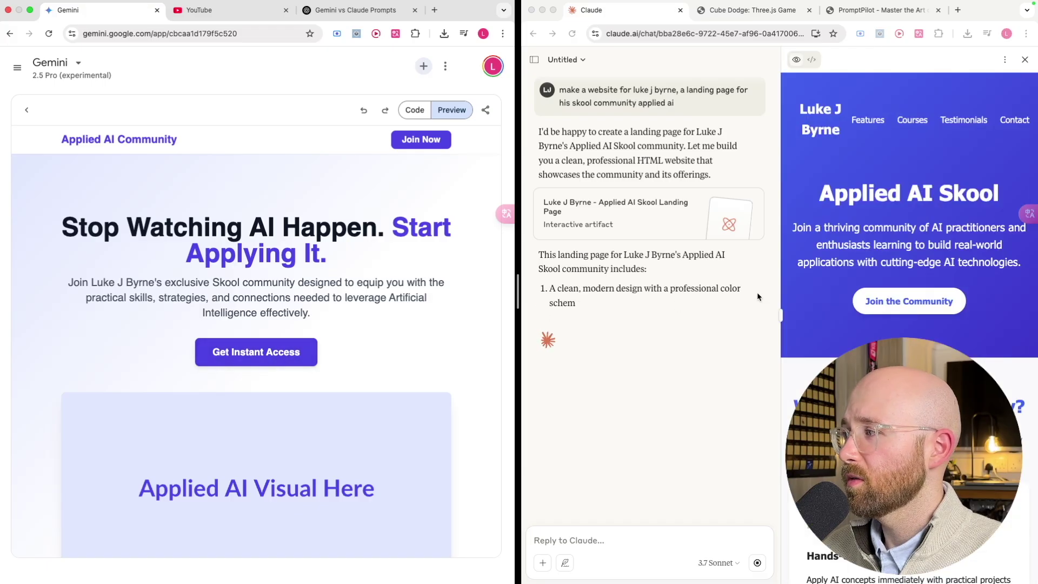
Download Claude's landing page artifact as an HTML file and open it in a new tab
scroll(922, 296, "down", 10)
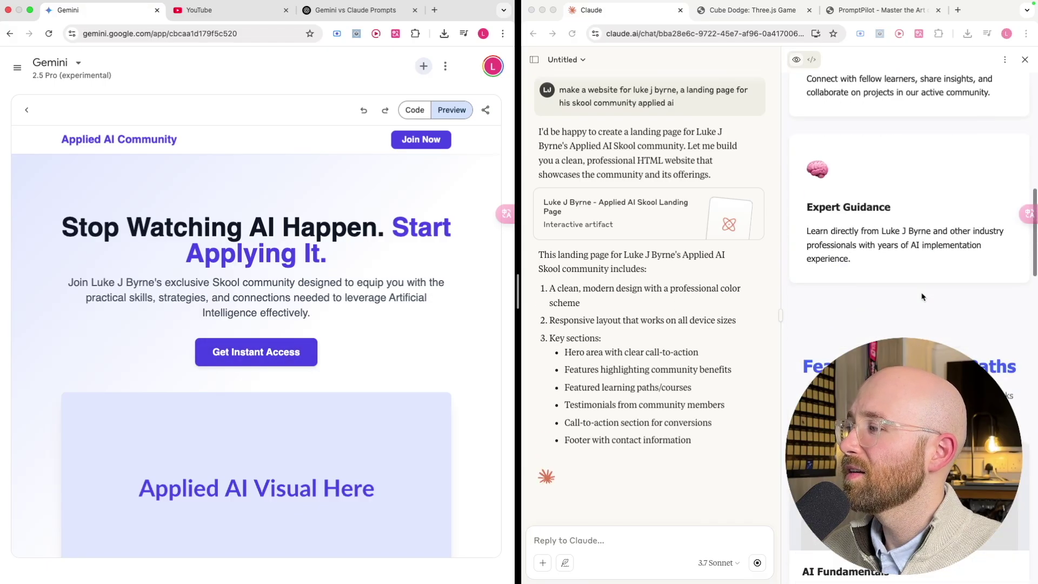
left_click(1005, 60)
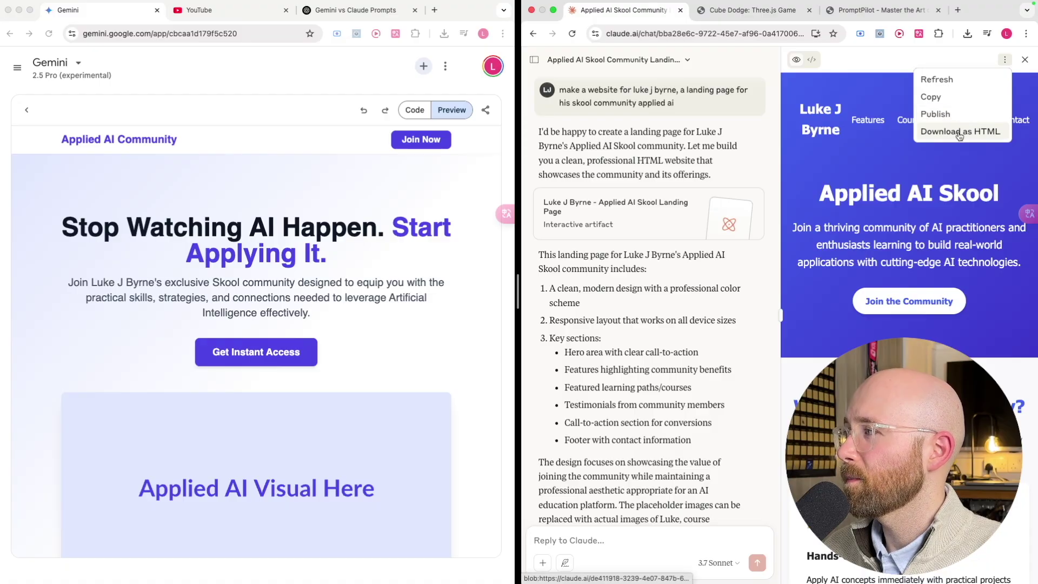
left_click(959, 131)
left_click(856, 62)
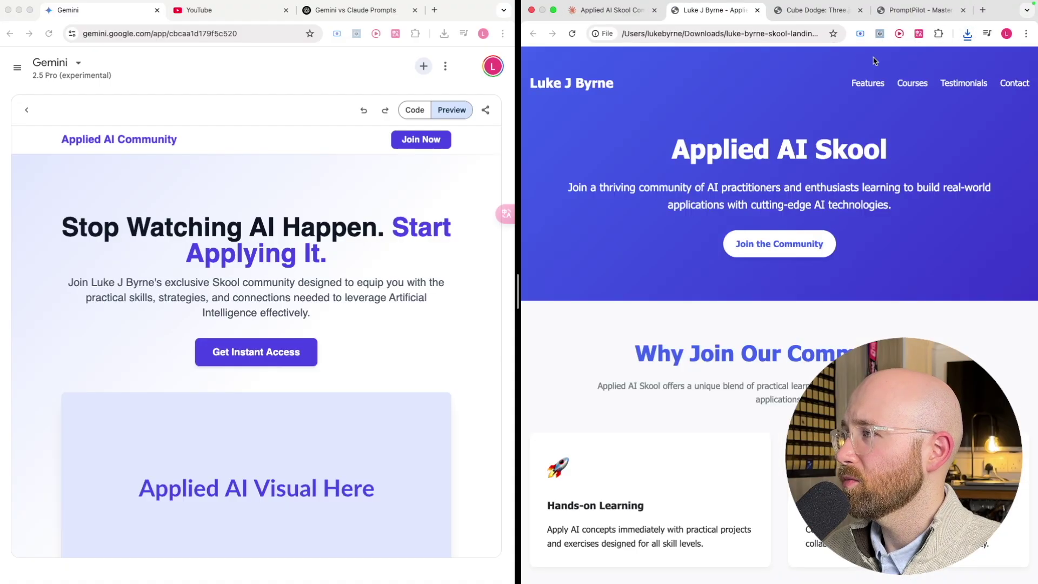
Scroll through Gemini's canvas preview and Claude's downloaded landing page to compare them
scroll(654, 181, "down", 2)
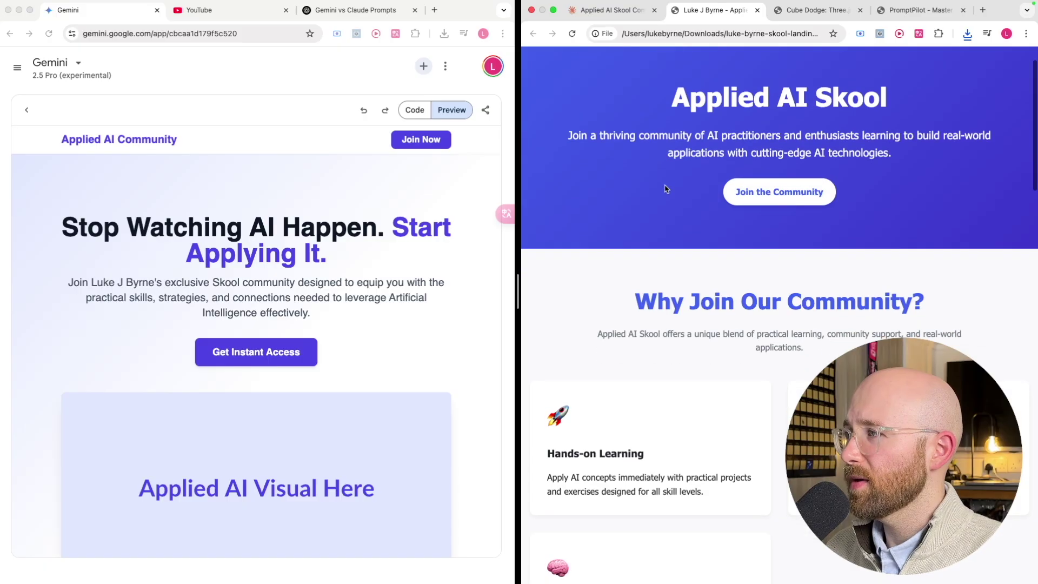
scroll(654, 182, "up", 2)
scroll(382, 205, "down", 2)
scroll(377, 205, "up", 2)
scroll(377, 204, "down", 1)
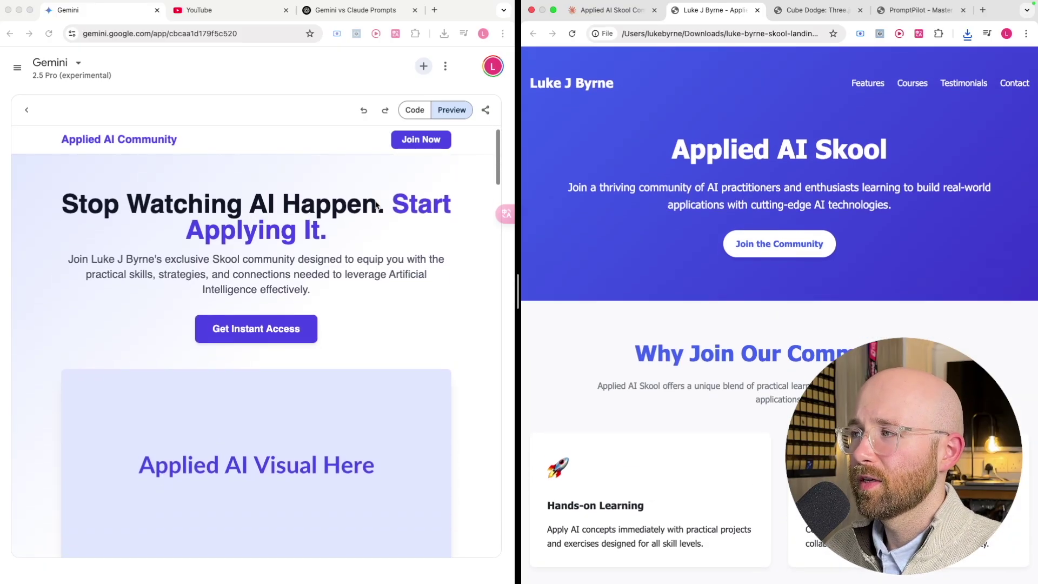
scroll(263, 133, "down", 3)
scroll(292, 205, "up", 4)
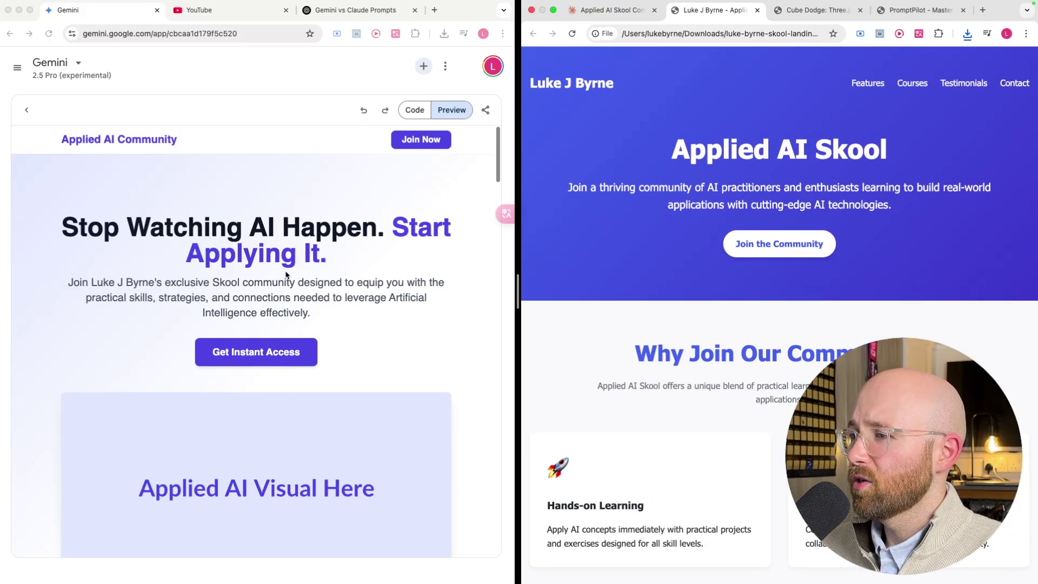
scroll(287, 274, "down", 10)
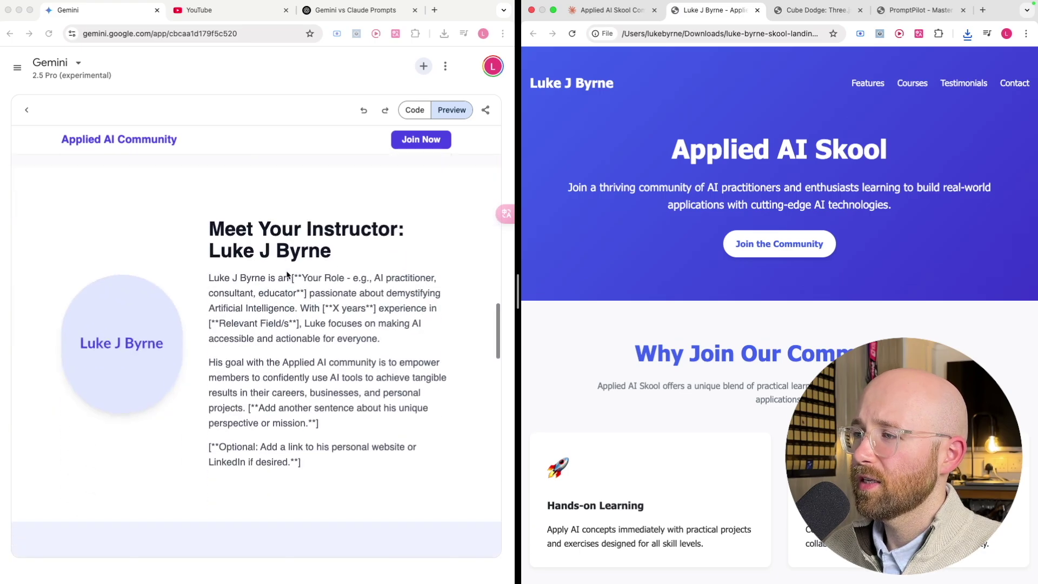
scroll(287, 274, "down", 1)
scroll(309, 273, "down", 15)
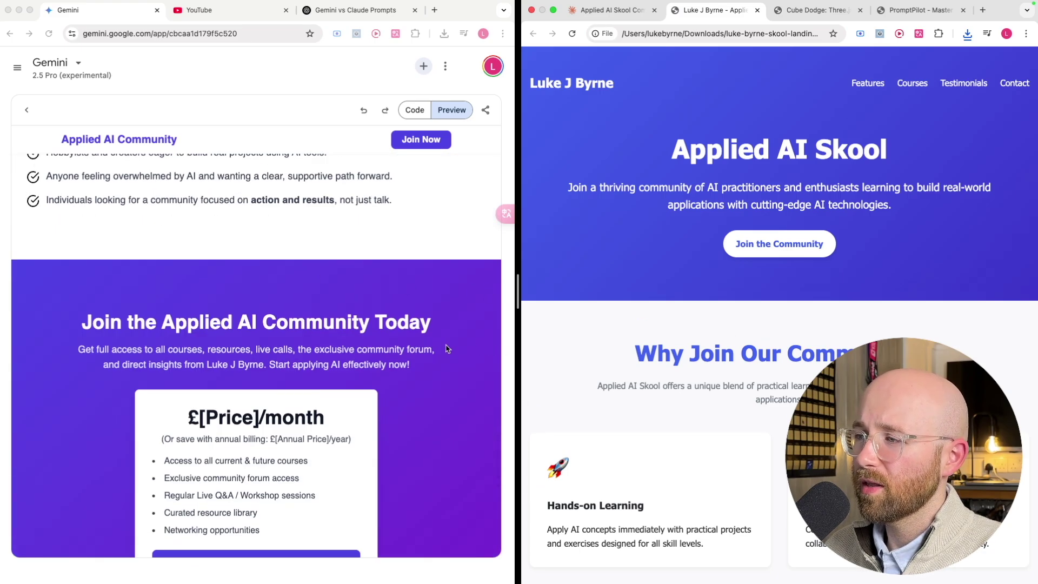
scroll(447, 348, "down", 10)
scroll(731, 343, "down", 20)
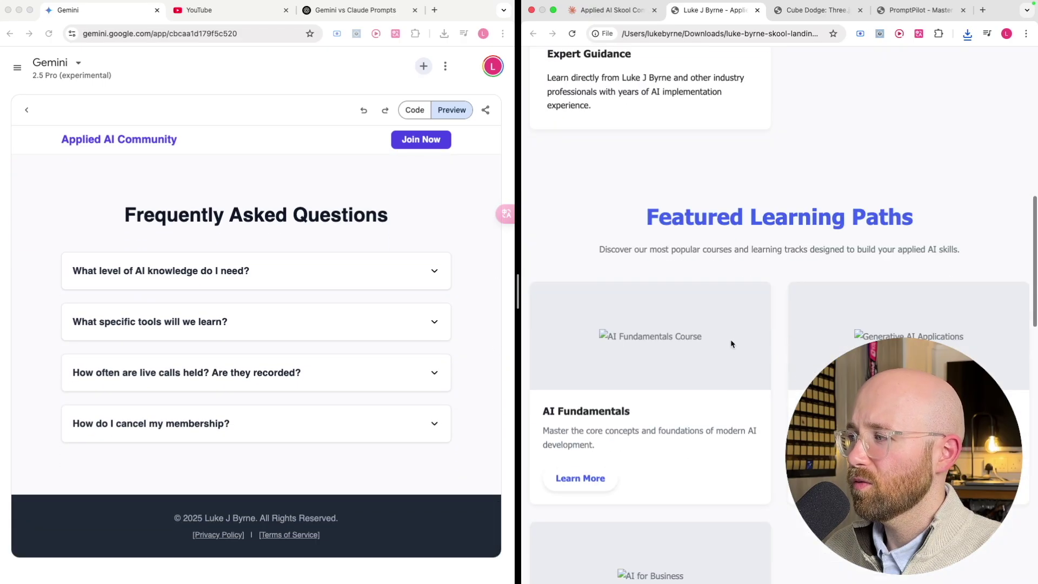
scroll(731, 344, "down", 6)
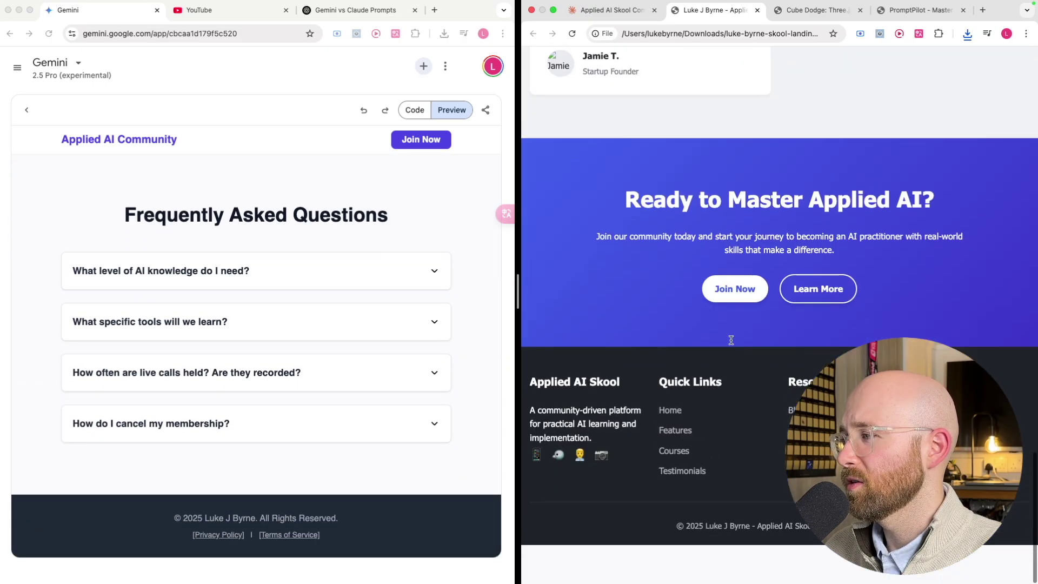
scroll(268, 322, "up", 1)
scroll(268, 323, "down", 1)
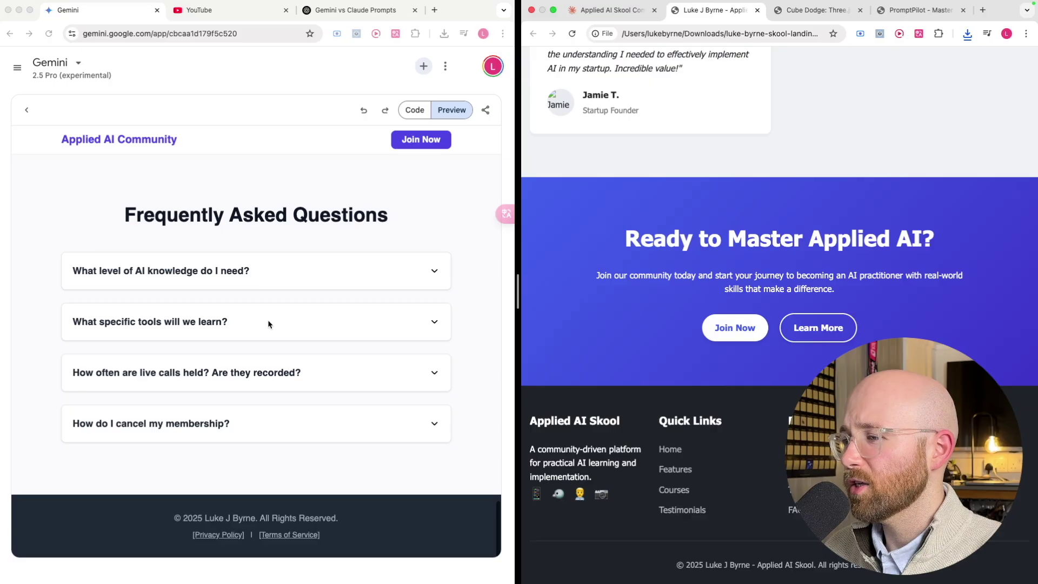
Expand and collapse the live-calls and tools-taught FAQ answers
left_click(303, 385)
left_click(280, 318)
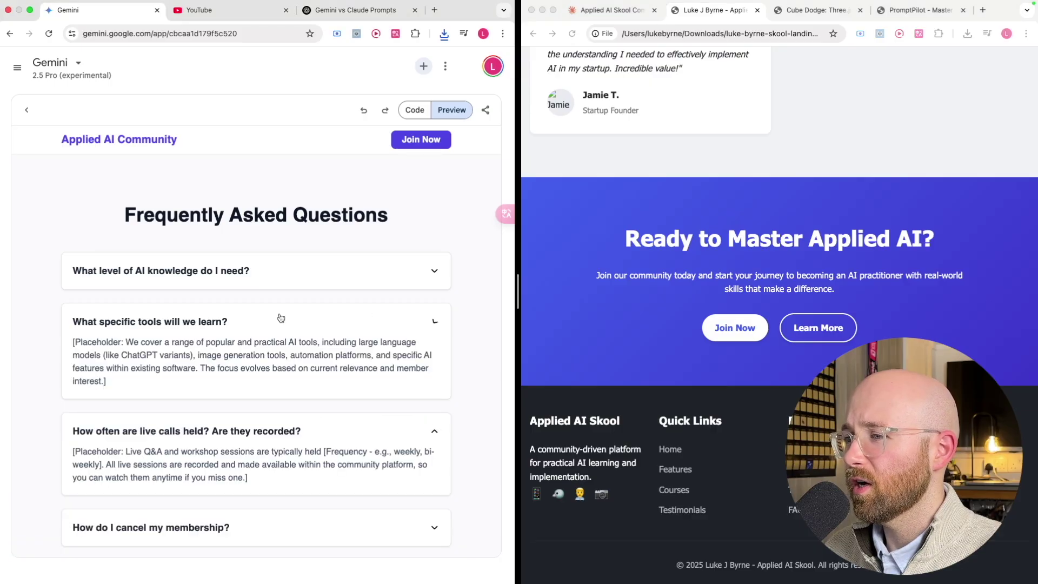
left_click(296, 319)
left_click(350, 372)
Scroll back up through the landing pages and return to the Claude conversation tab
scroll(341, 357, "up", 10)
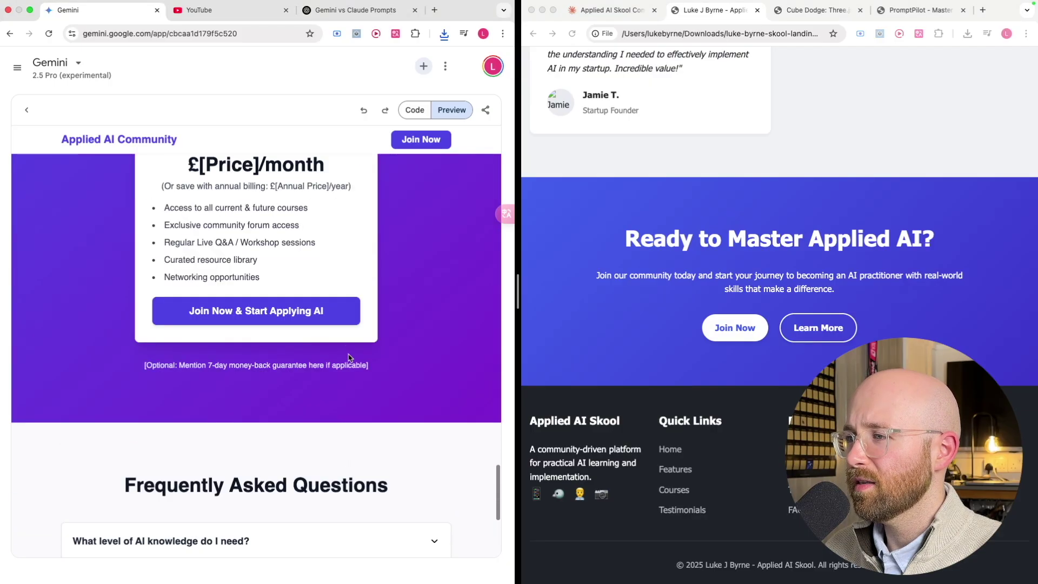
scroll(338, 346, "up", 15)
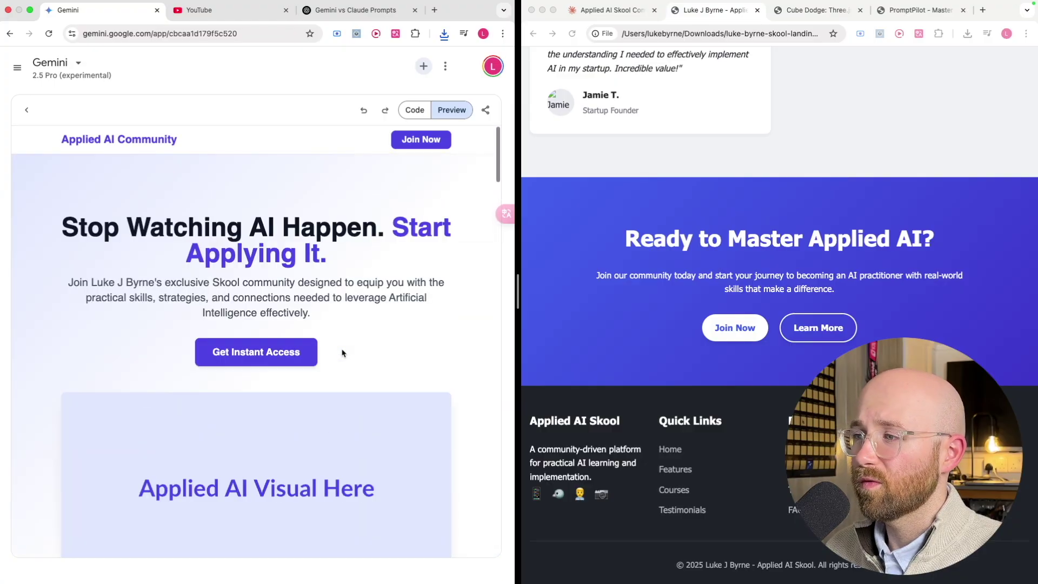
scroll(551, 224, "up", 15)
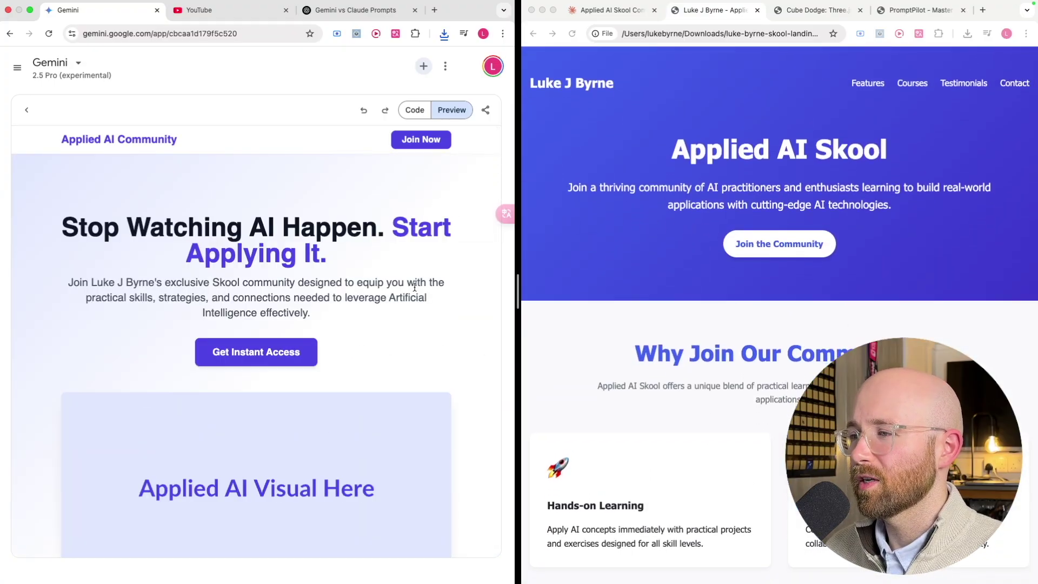
scroll(568, 351, "down", 15)
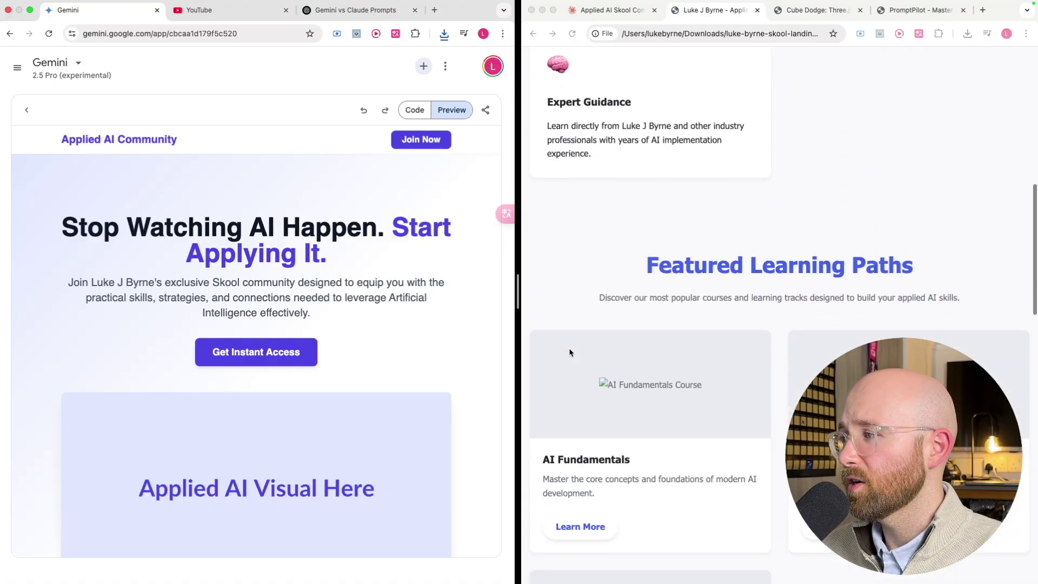
scroll(568, 352, "up", 15)
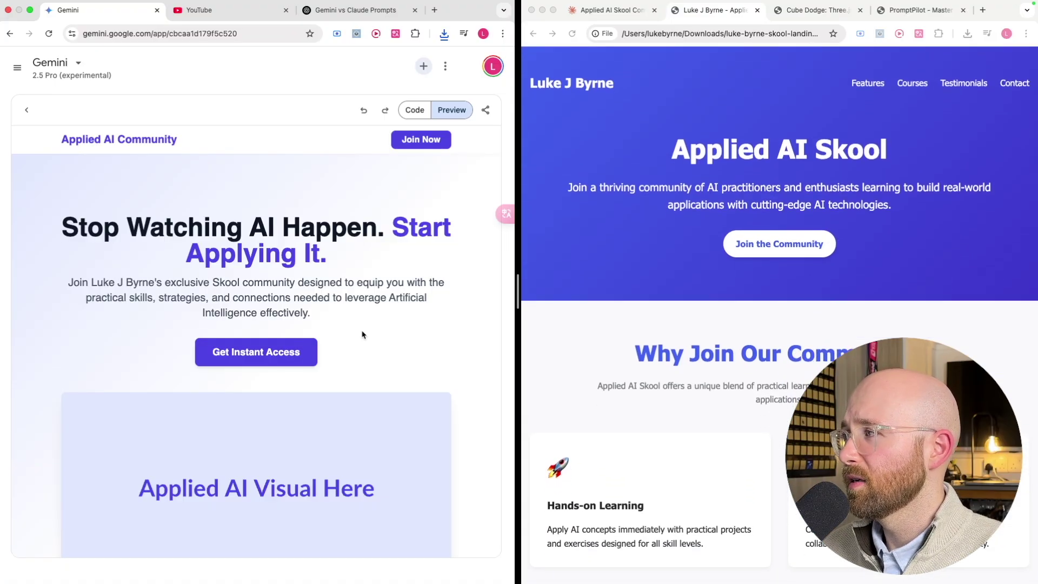
scroll(362, 335, "down", 10)
scroll(362, 335, "up", 5)
scroll(362, 335, "up", 10)
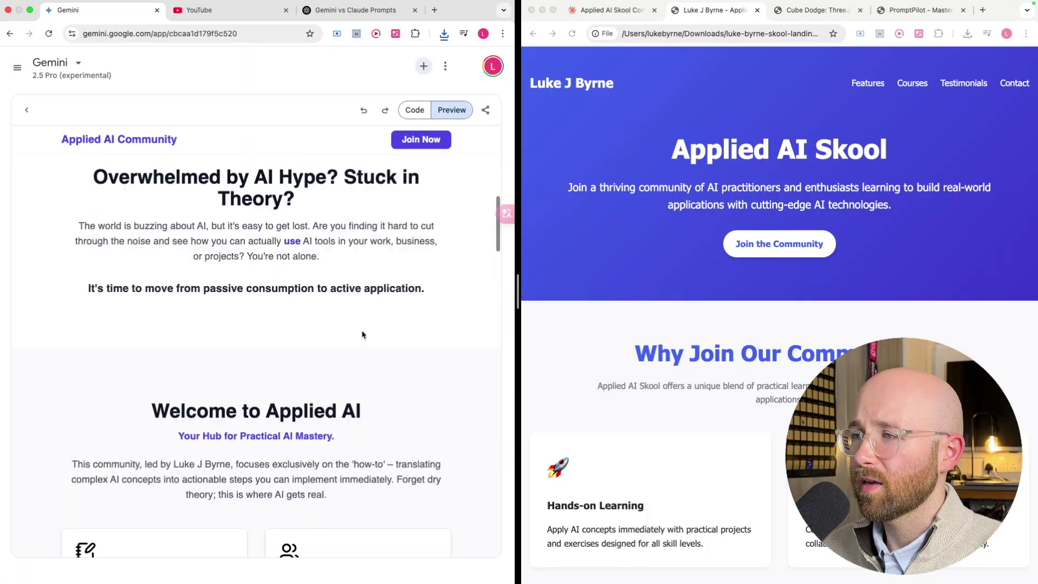
scroll(600, 345, "down", 12)
scroll(457, 331, "down", 5)
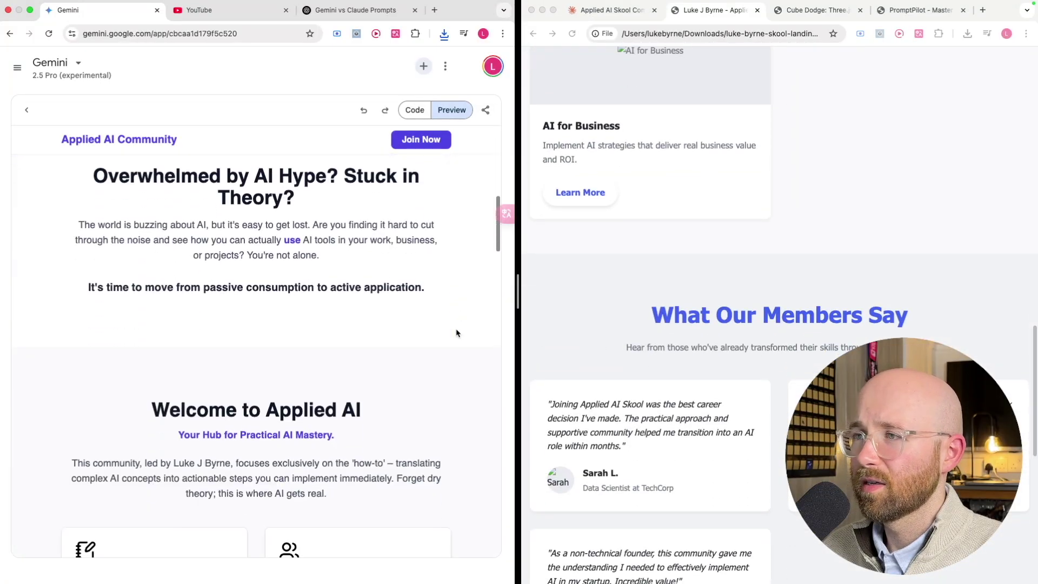
scroll(229, 290, "up", 5)
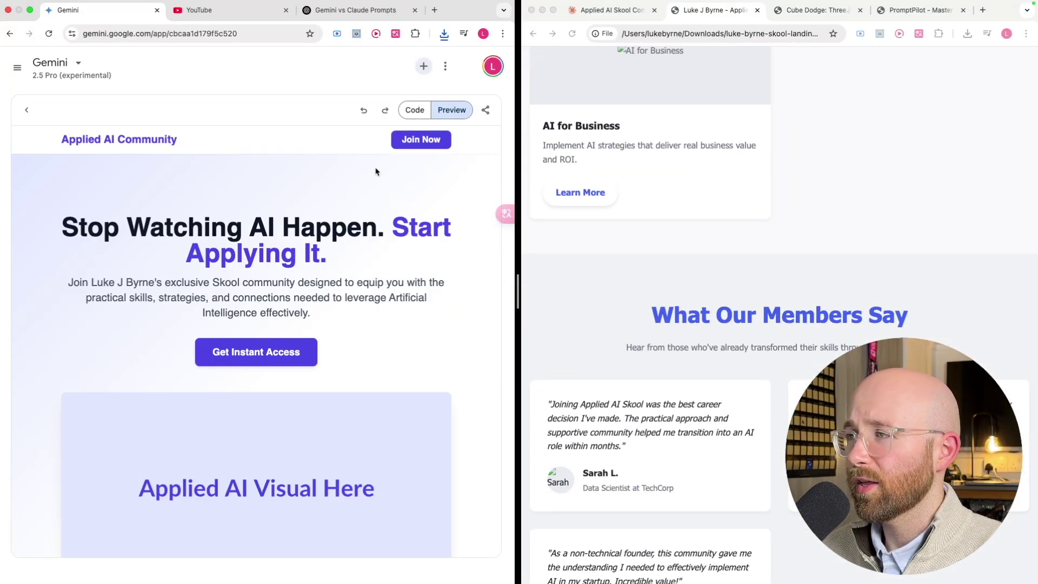
scroll(644, 152, "up", 15)
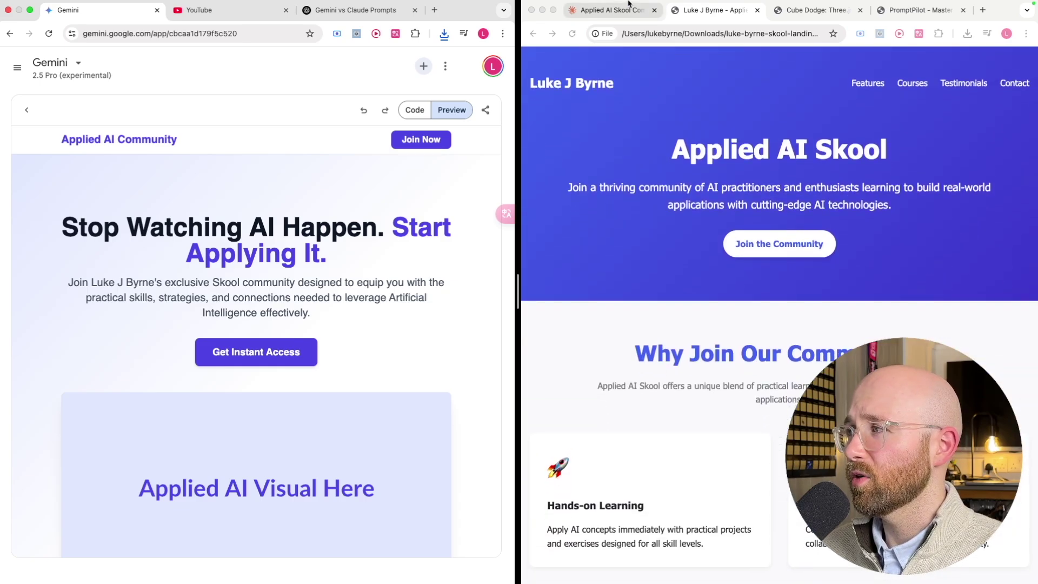
left_click(595, 4)
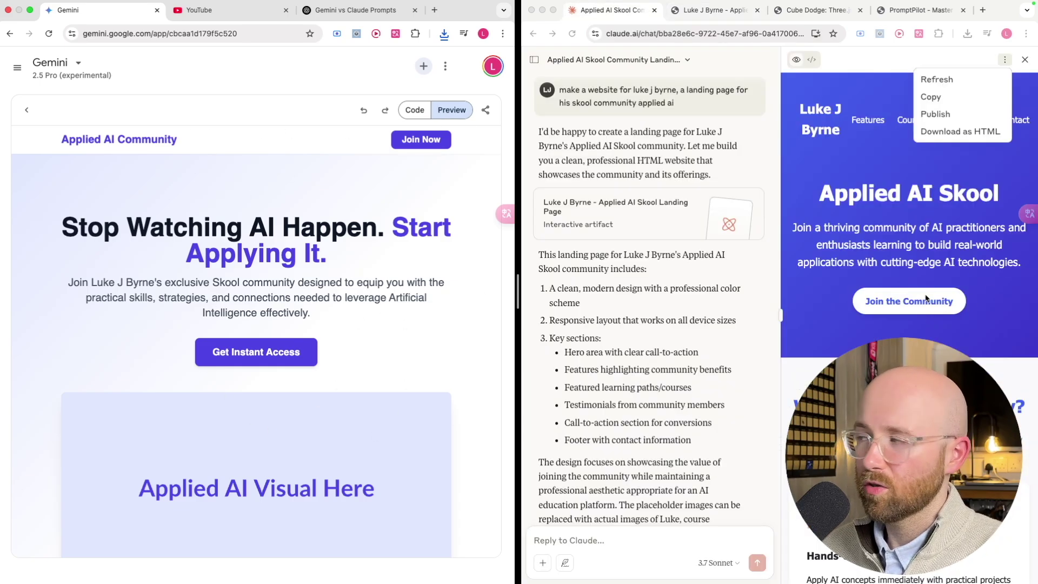
Start publishing Claude's landing page artifact from its options menu
left_click(905, 57)
left_click(1004, 62)
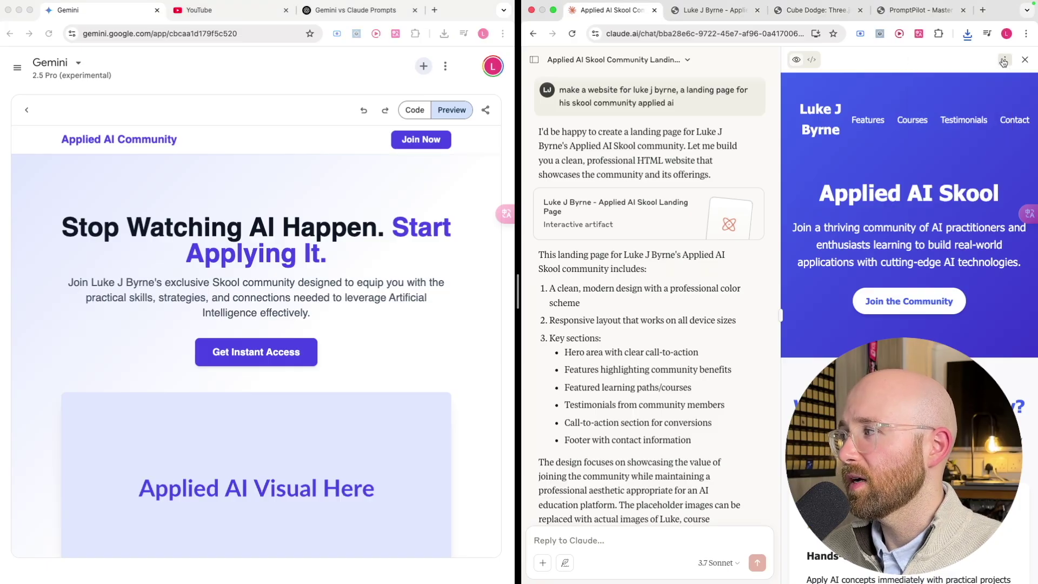
left_click(1003, 63)
left_click(1002, 66)
left_click(1004, 67)
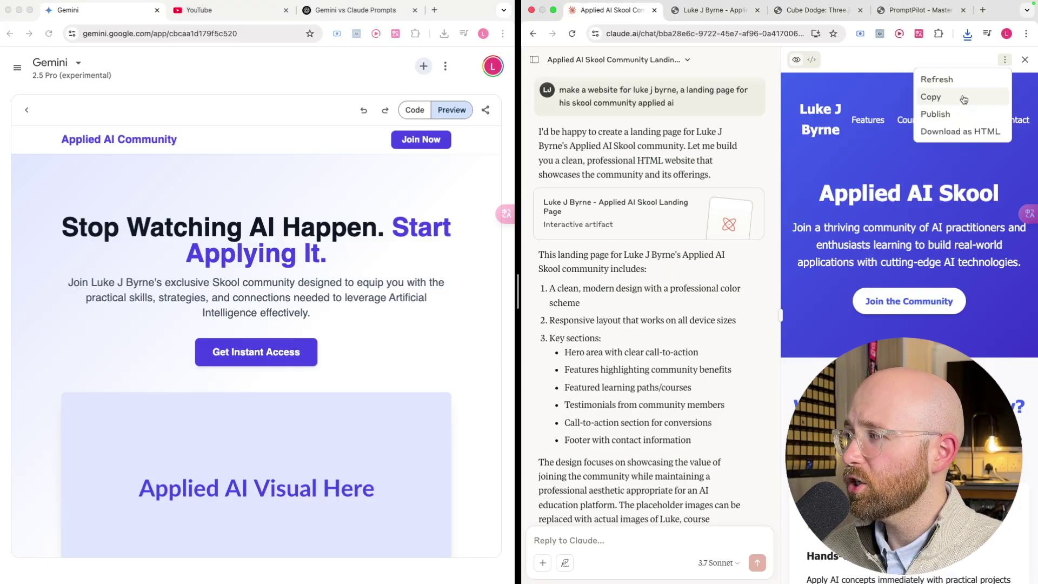
left_click(950, 111)
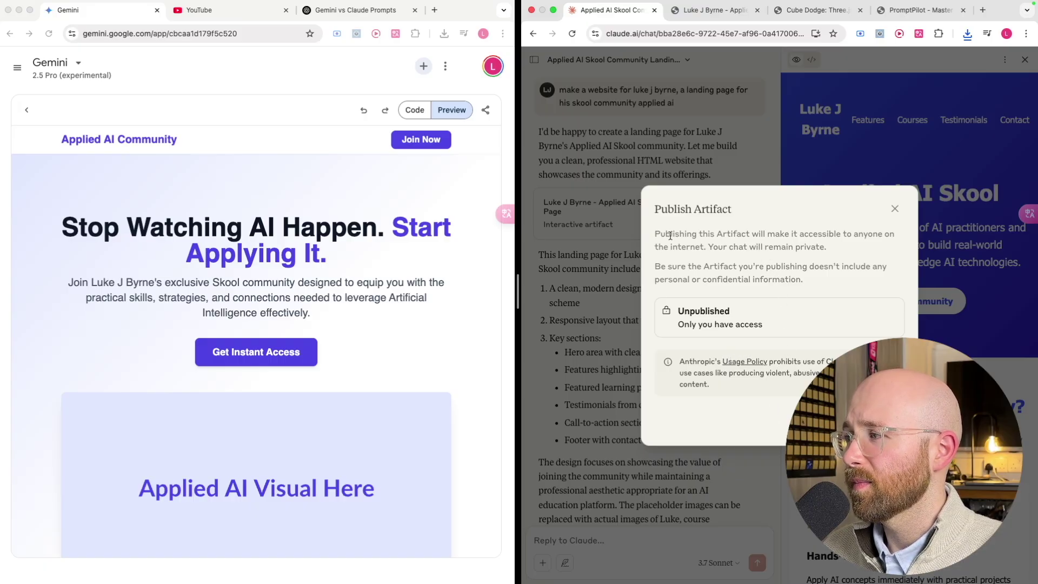
left_click_drag(864, 267, 867, 269)
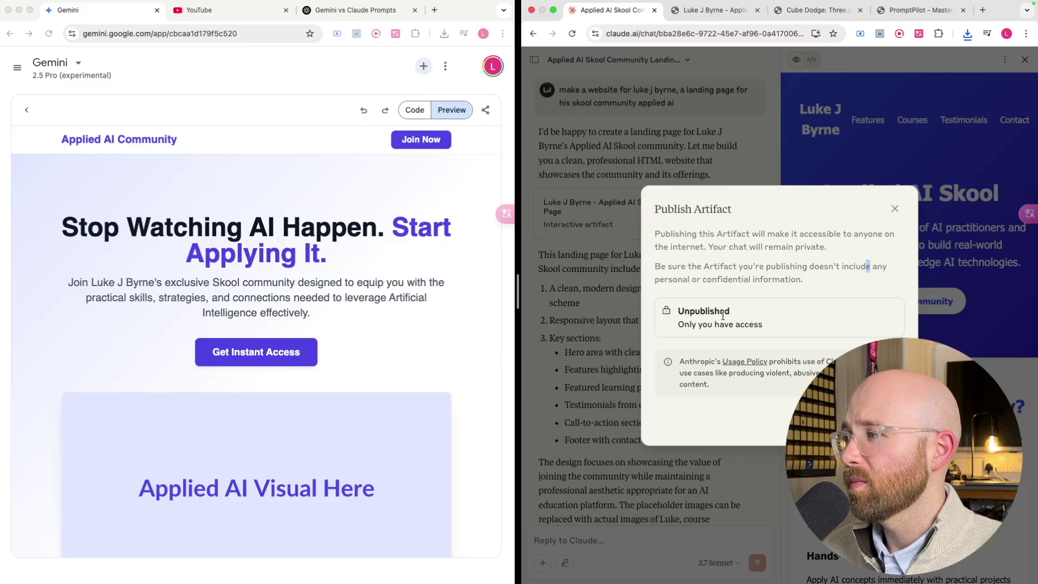
Create a public share link for the Gemini canvas and close the link panel
left_click(486, 110)
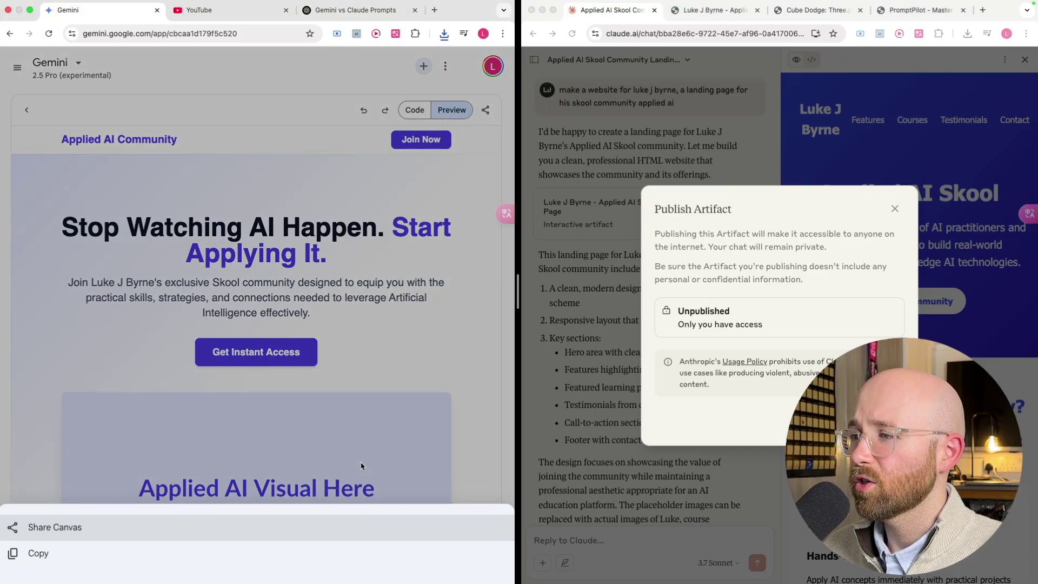
left_click(233, 532)
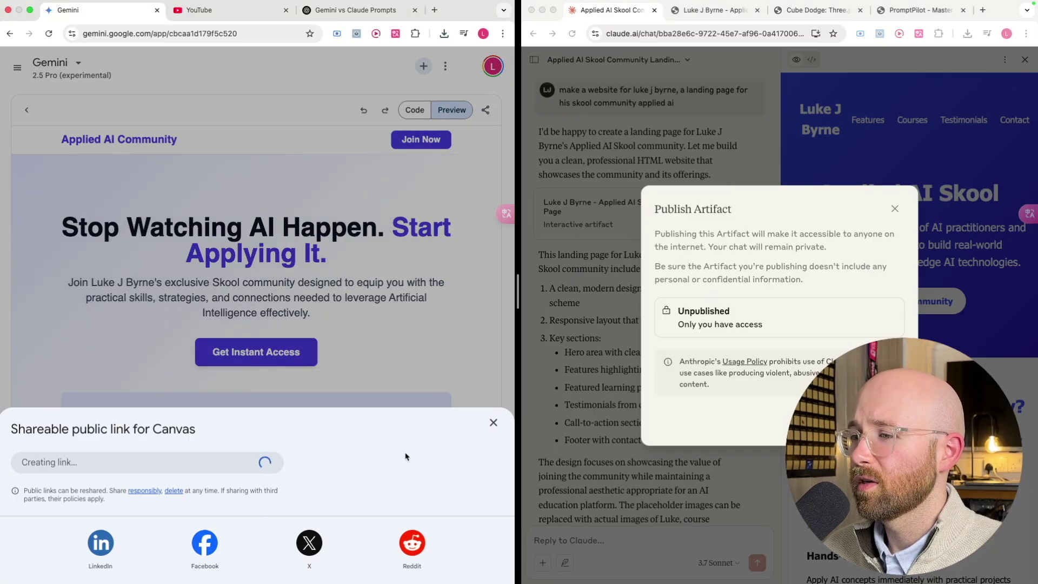
left_click(494, 422)
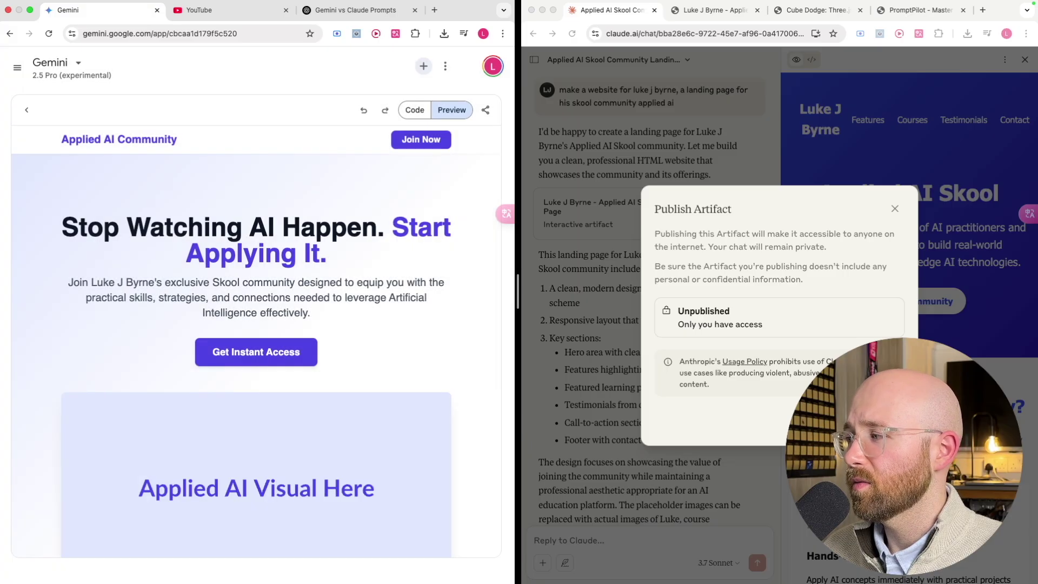
Confirm publishing Claude's artifact publicly, then close Gemini's canvas preview
key("super+grave")
key("Return")
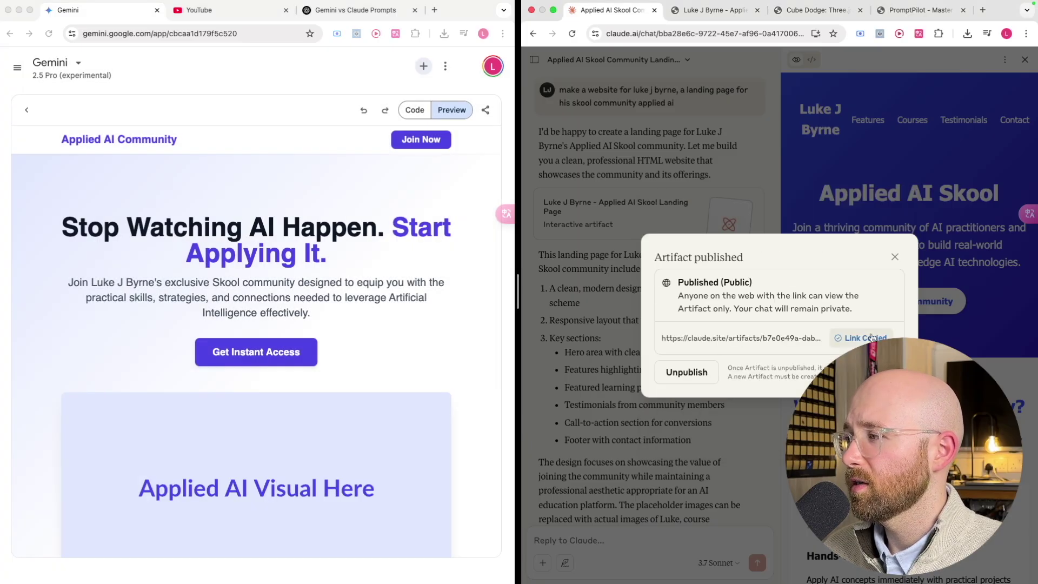
left_click(895, 258)
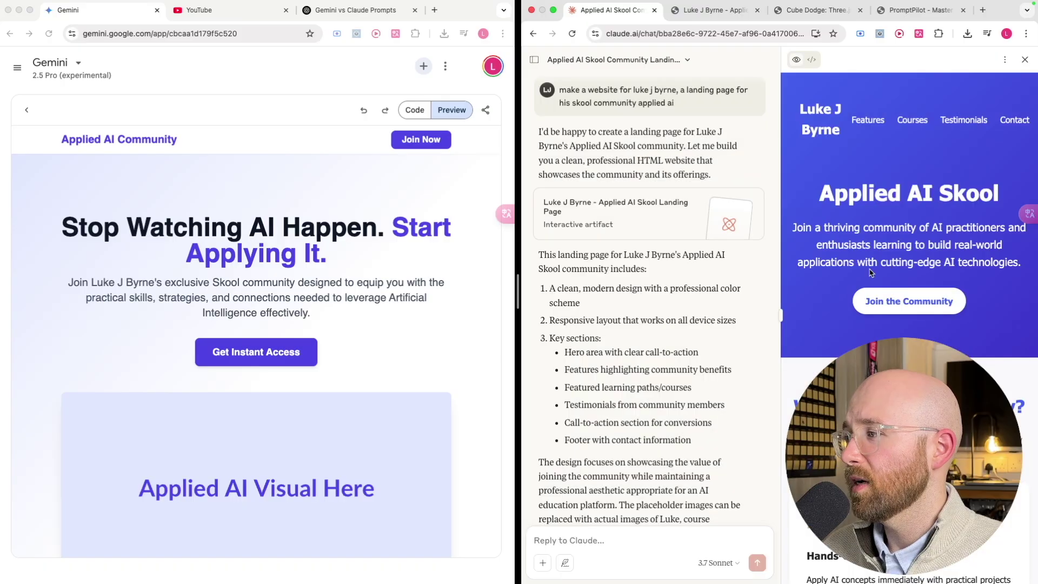
left_click(314, 83)
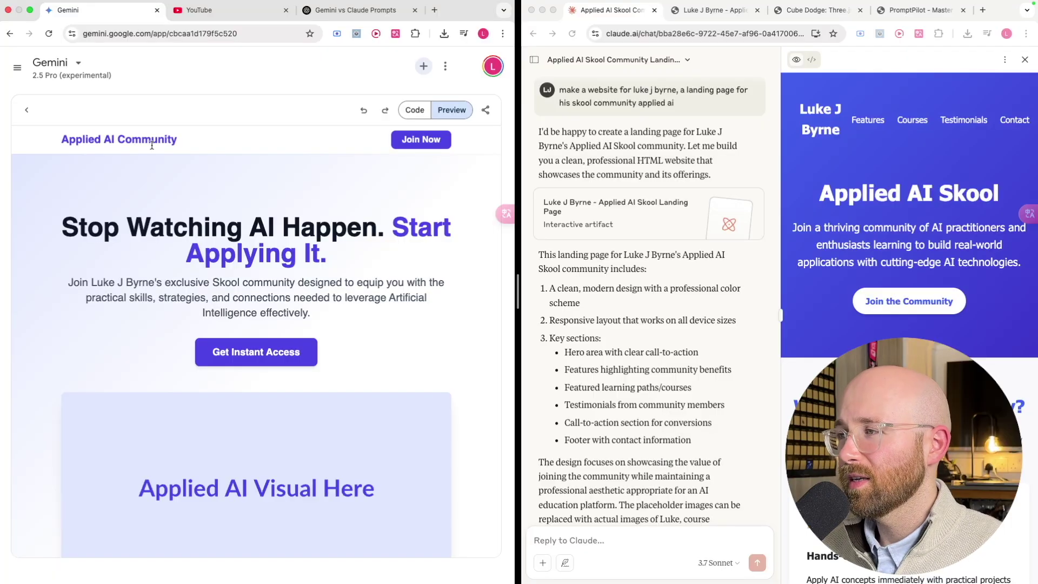
left_click(27, 110)
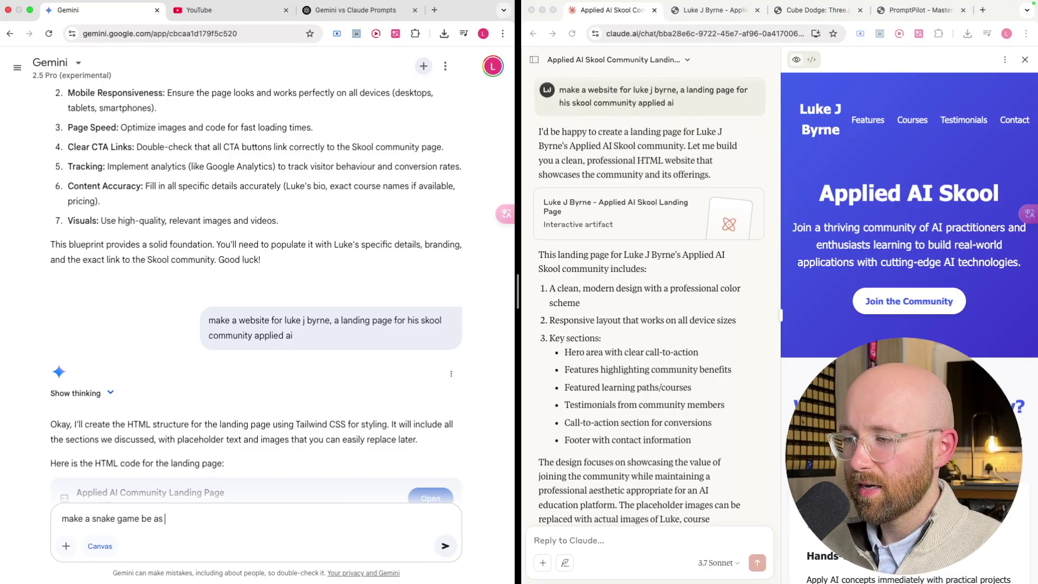
Finish the 'make a snake game…' prompt and send it to Gemini
key("super+a")
key("Right")
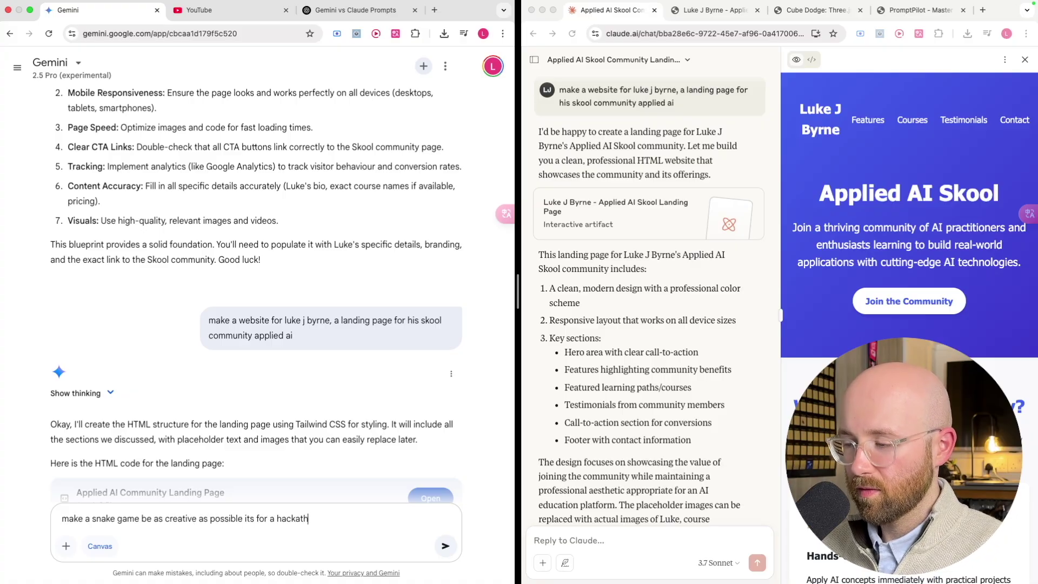
type("on")
key("super+a")
key("super+c")
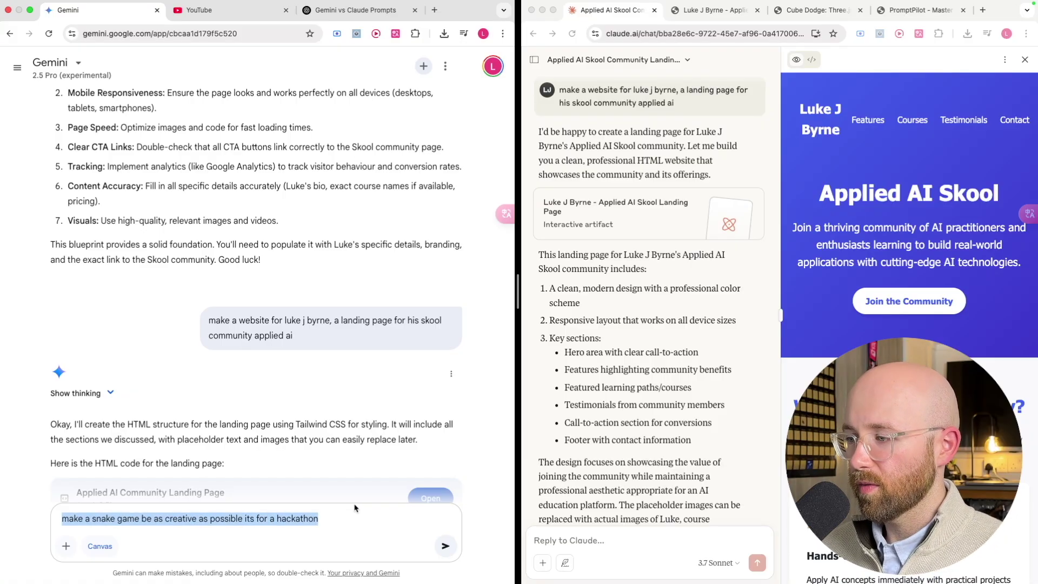
left_click(445, 545)
Paste the same snake-game request into Claude and send it
left_click(599, 536)
key("super+v")
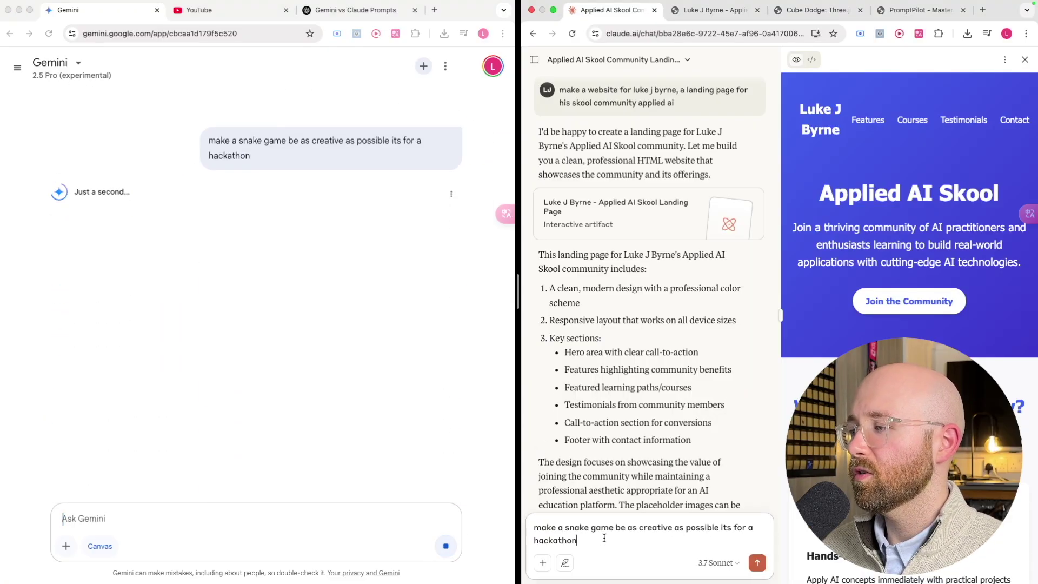
left_click(758, 565)
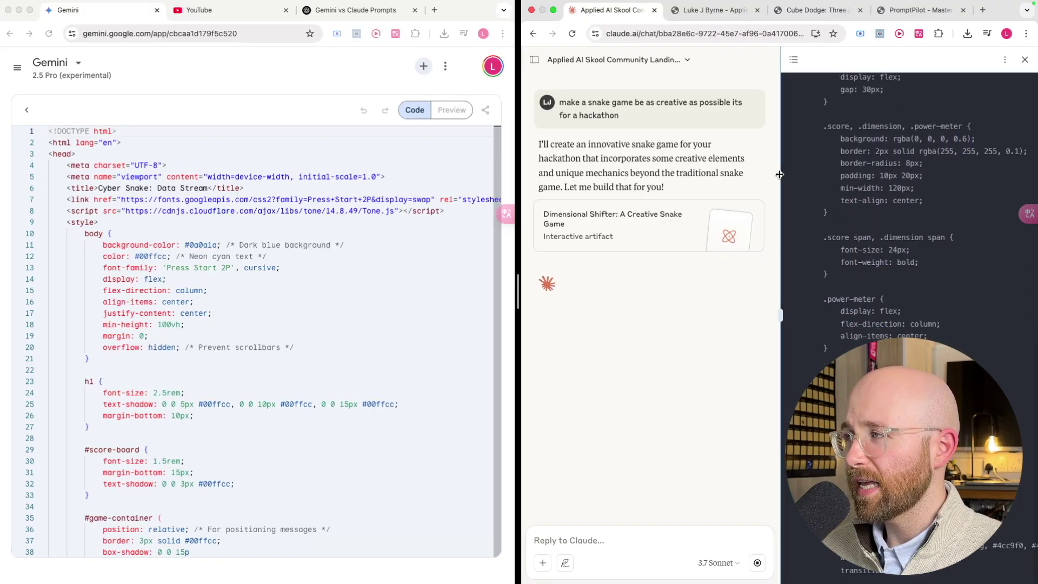
Review the Cyber Snake: Data Stream code, closing and reopening its canvas from the chat card
scroll(849, 332, "up", 15)
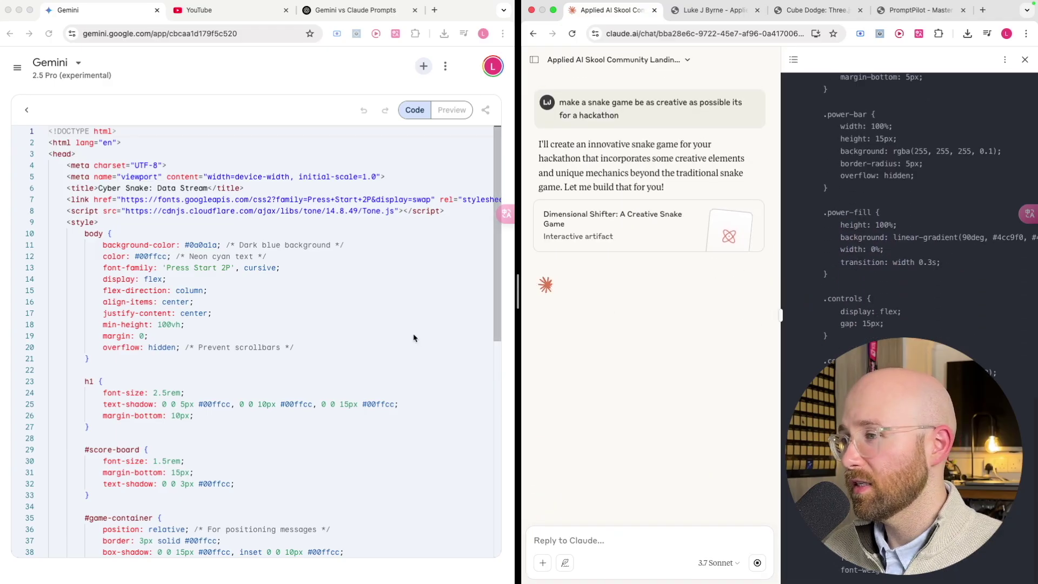
scroll(413, 339, "down", 10)
left_click(28, 110)
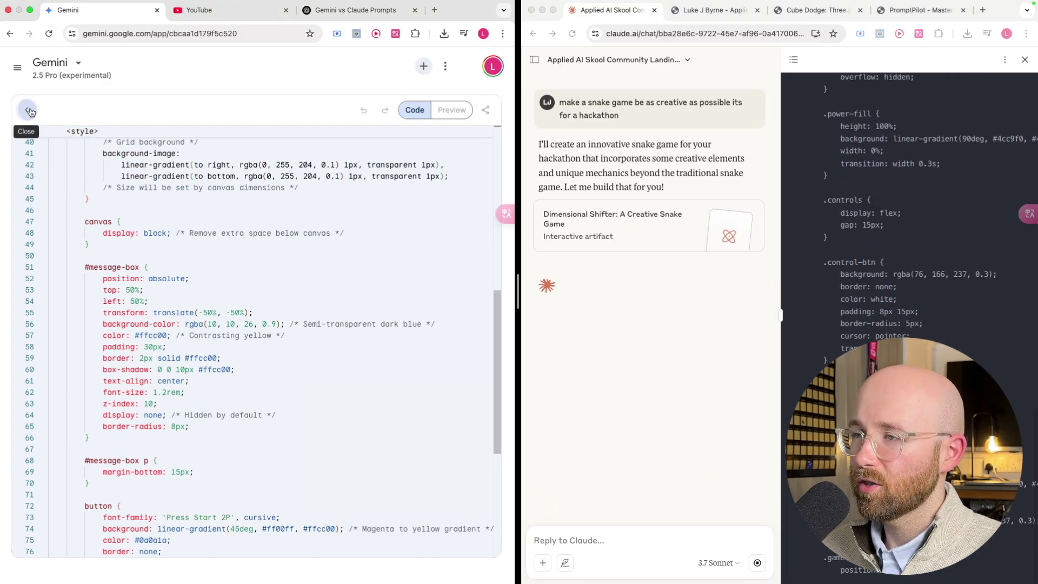
left_click(28, 111)
scroll(186, 279, "up", 10)
scroll(186, 279, "down", 15)
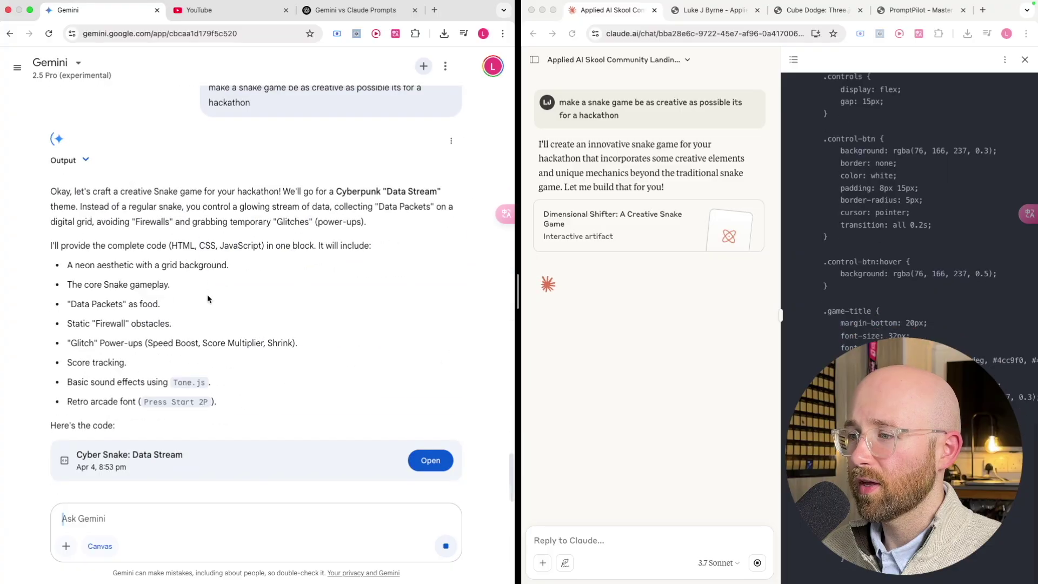
left_click(428, 524)
scroll(219, 357, "down", 10)
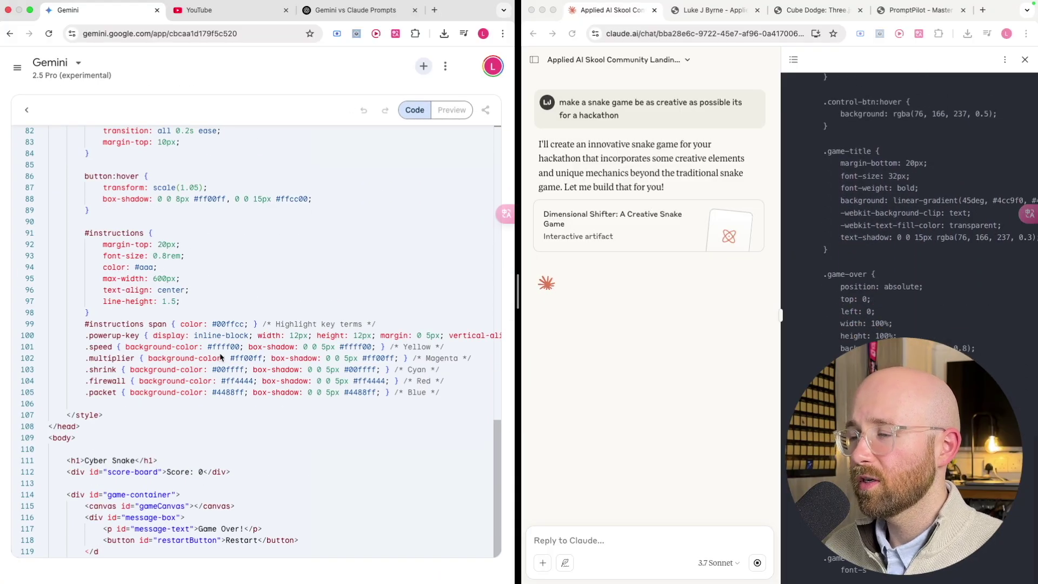
scroll(424, 263, "down", 5)
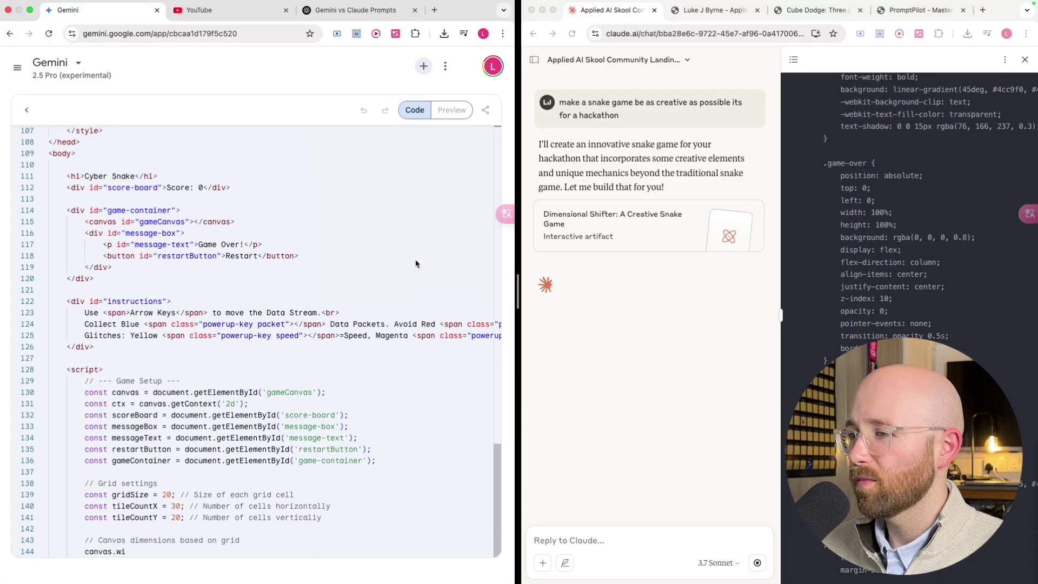
scroll(403, 270, "up", 6)
scroll(400, 273, "down", 10)
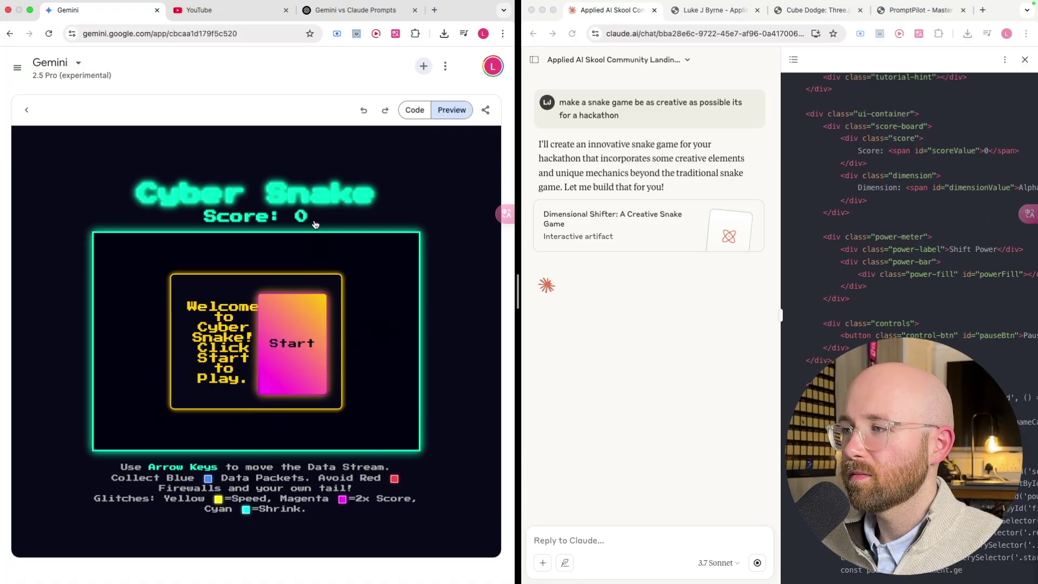
Toggle the Cyber Snake canvas between Code and Preview, then close it and scroll the reply
left_click(414, 114)
left_click(442, 110)
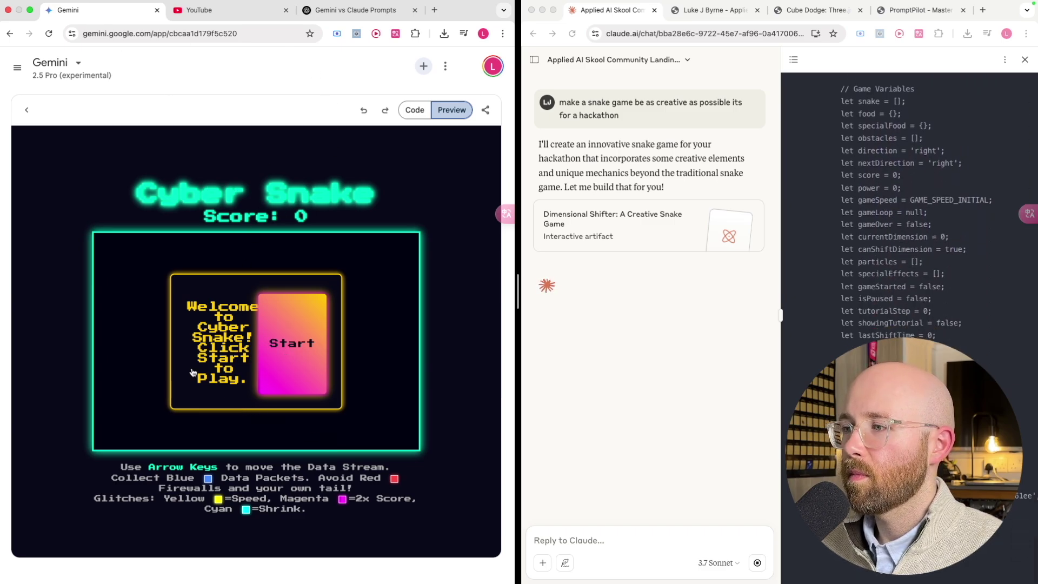
left_click(26, 110)
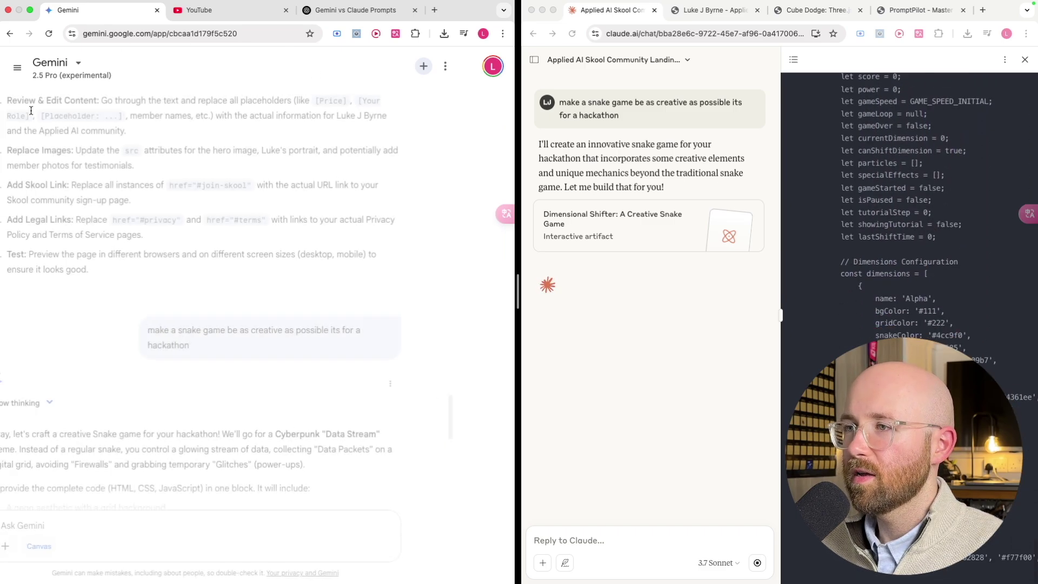
scroll(284, 420, "down", 15)
scroll(283, 420, "up", 15)
scroll(284, 420, "down", 2)
Reopen Cyber Snake to check its code, then return to chat and reopen the game preview
left_click(431, 318)
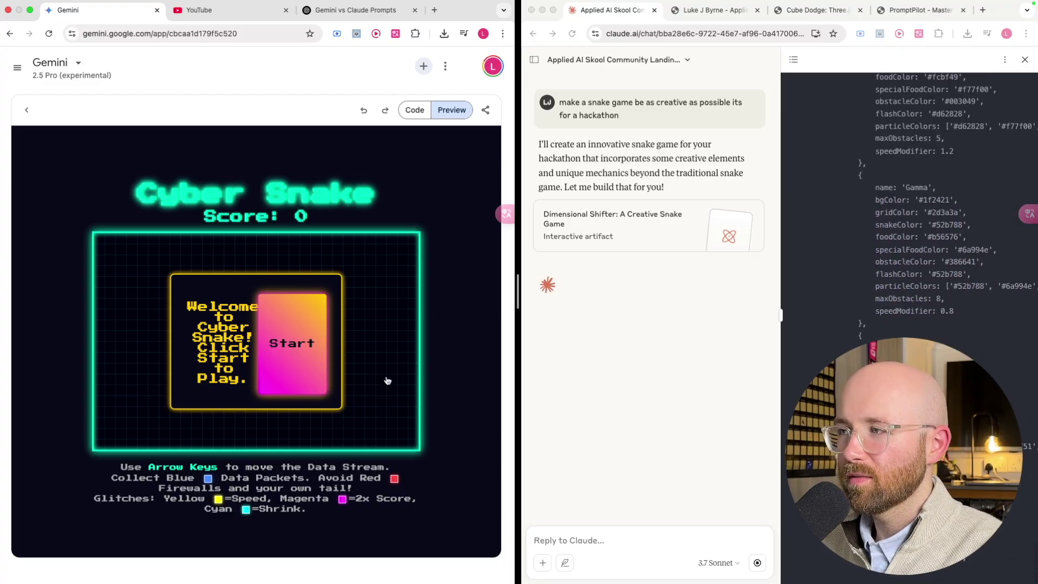
left_click(415, 110)
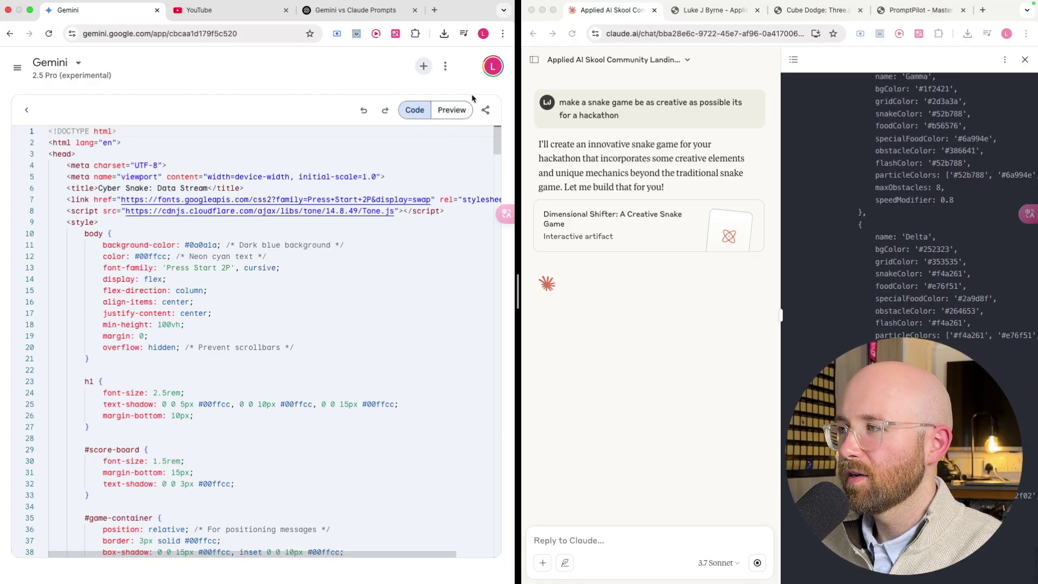
left_click(23, 109)
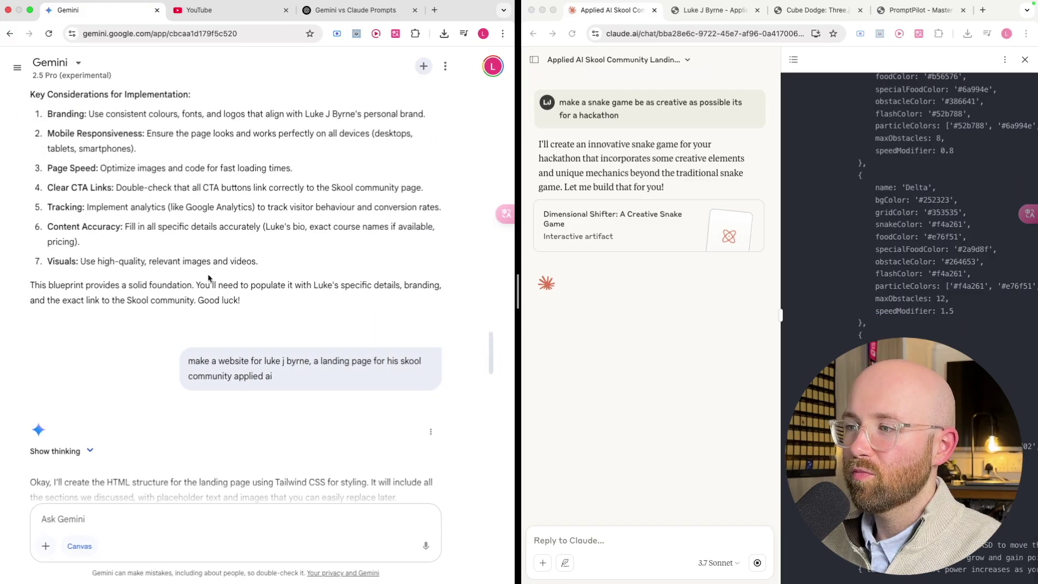
scroll(209, 431, "down", 10)
scroll(209, 432, "down", 5)
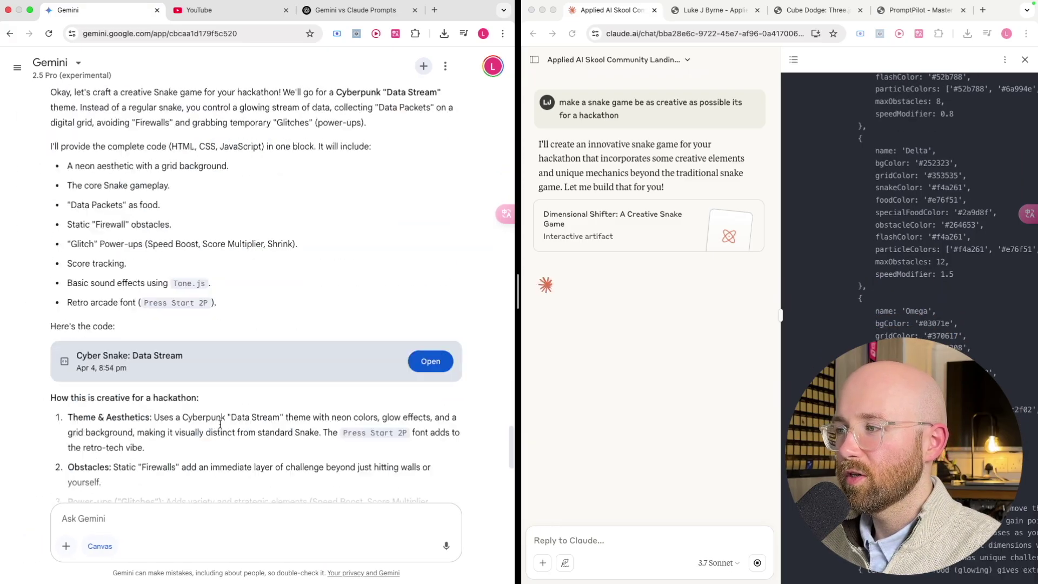
left_click(431, 311)
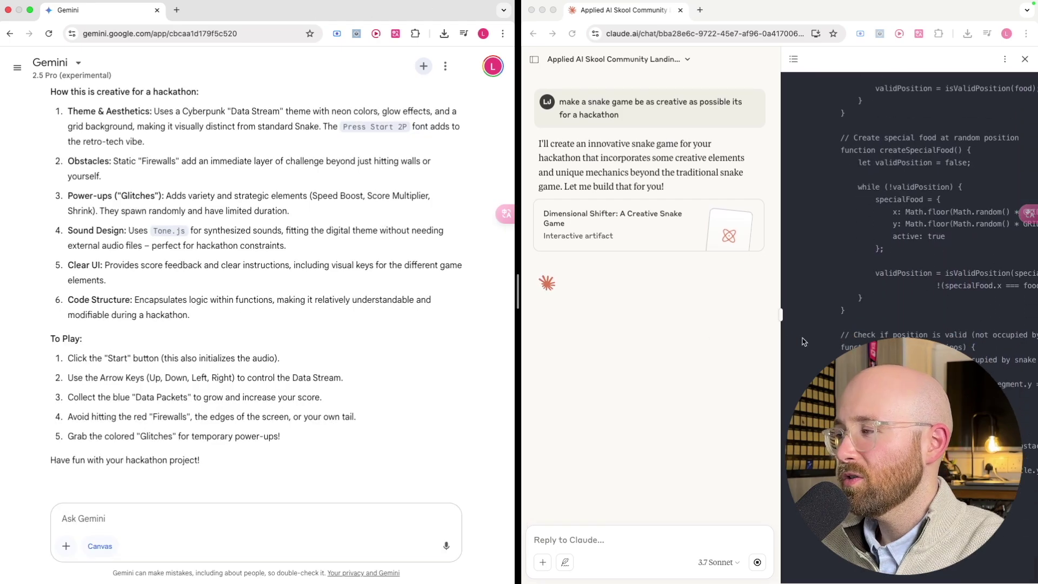
left_click(177, 10)
Go to skool.com and view the Applied AI community's event calendar
type("skool.com")
key("Return")
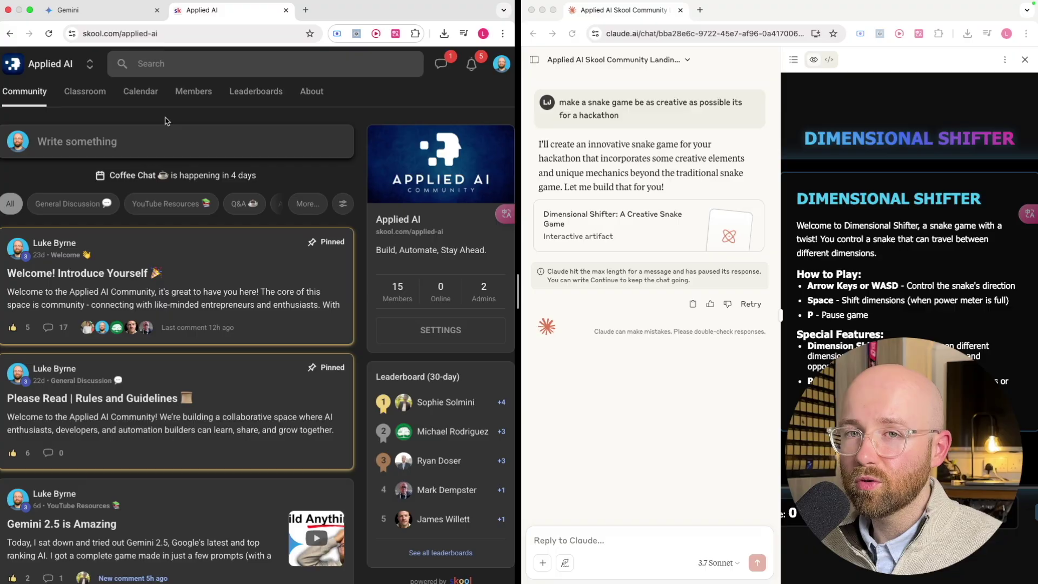
left_click(152, 98)
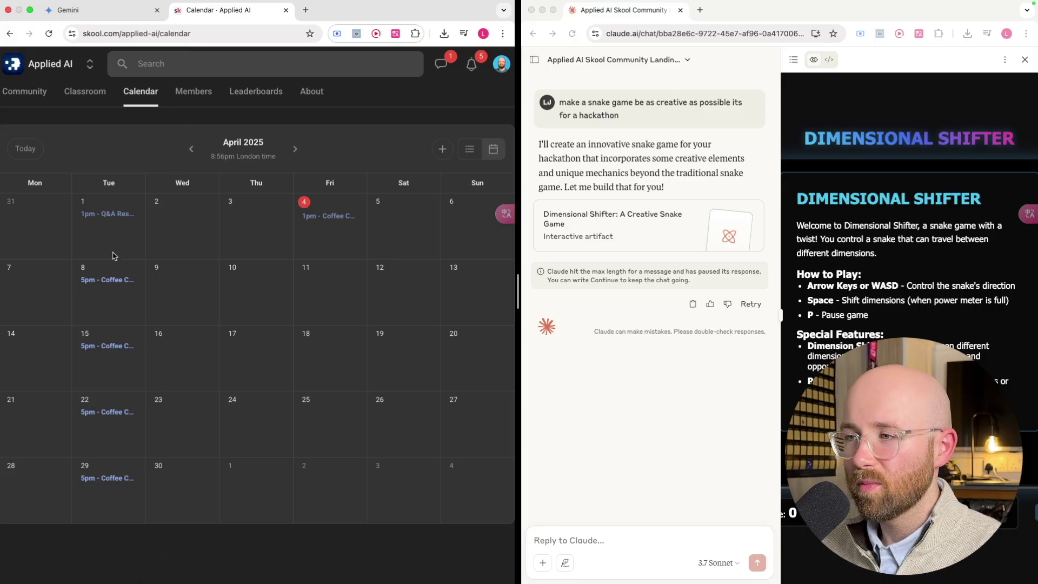
Browse the Applied AI Classroom course list
left_click(78, 105)
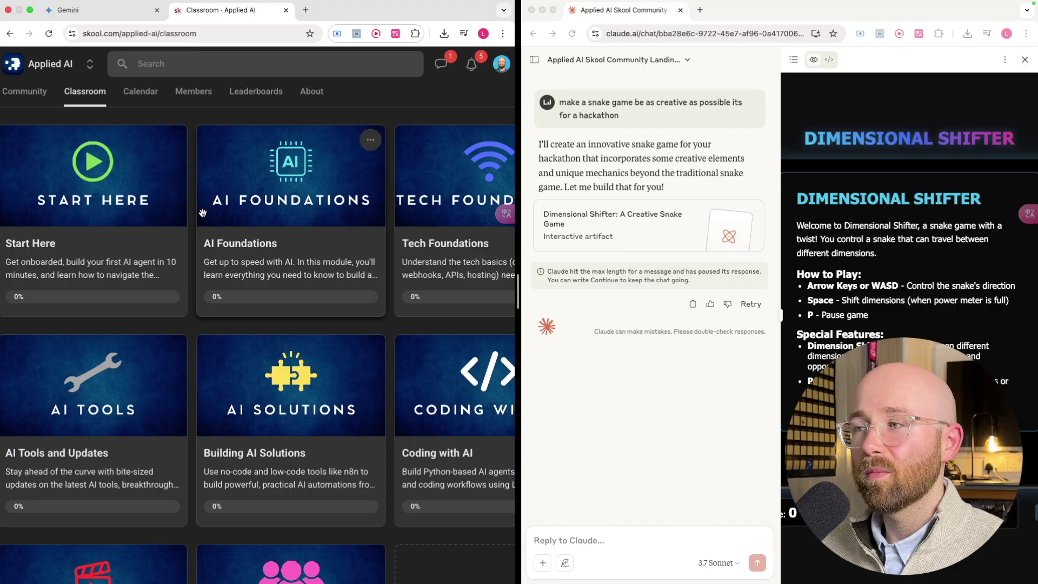
scroll(281, 247, "right", 2)
scroll(270, 233, "left", 2)
scroll(265, 227, "down", 4)
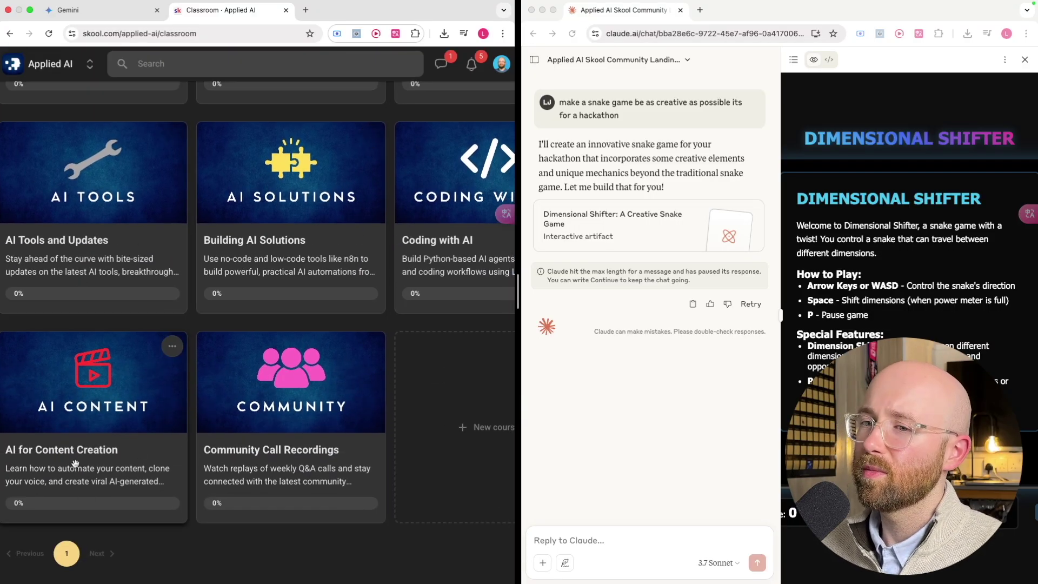
scroll(130, 393, "right", 2)
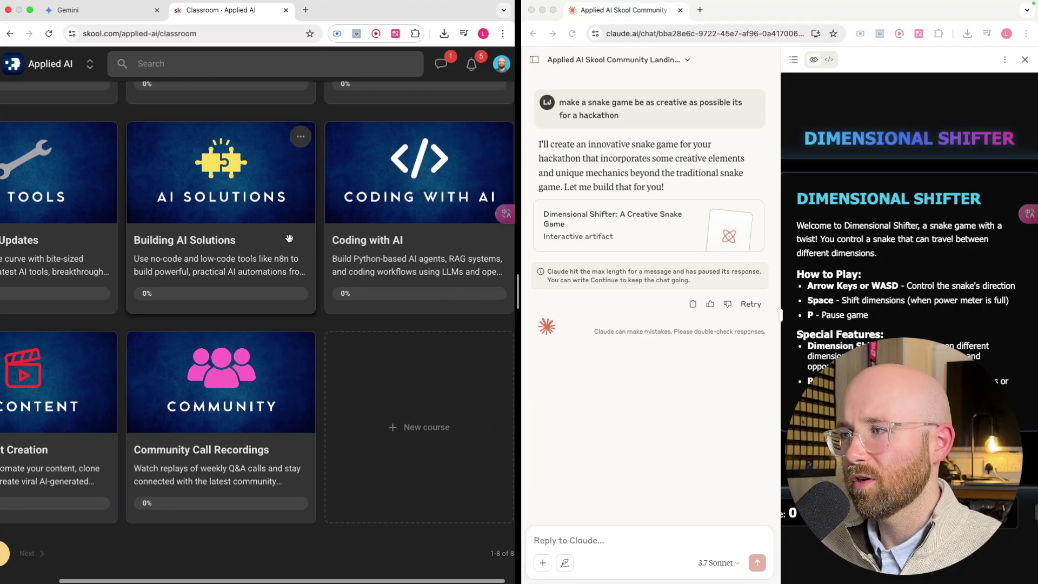
scroll(364, 221, "up", 2)
scroll(364, 221, "up", 2)
scroll(216, 189, "left", 2)
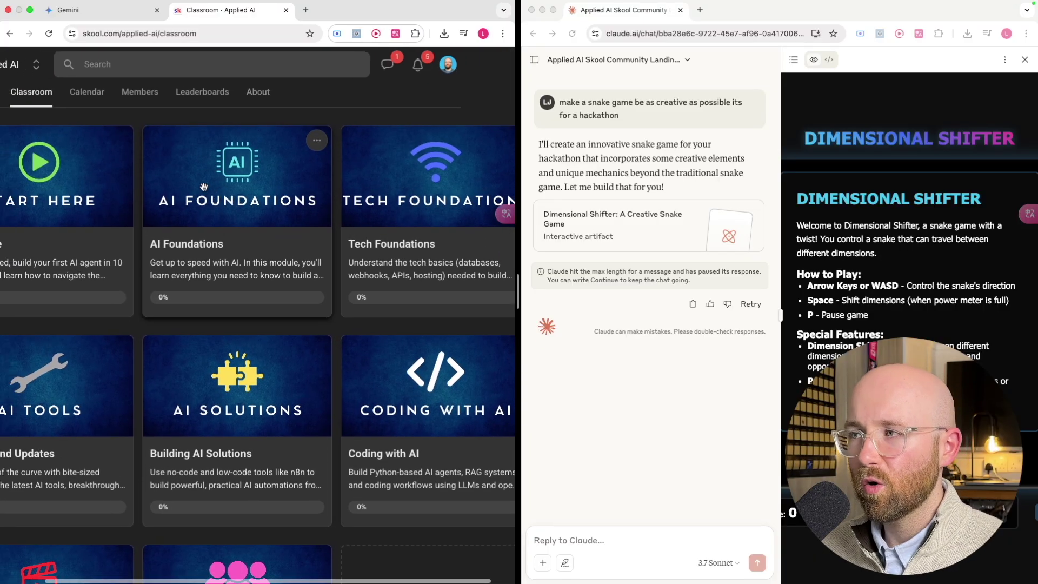
Read the 'Welcome! Introduce Yourself' post, then return to the Classroom courses
left_click(25, 93)
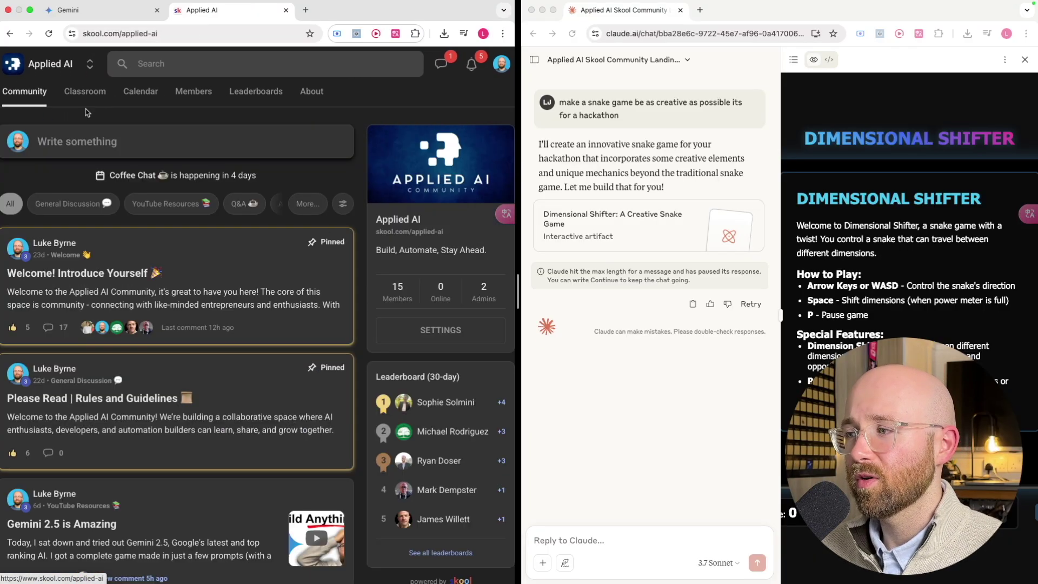
left_click(184, 319)
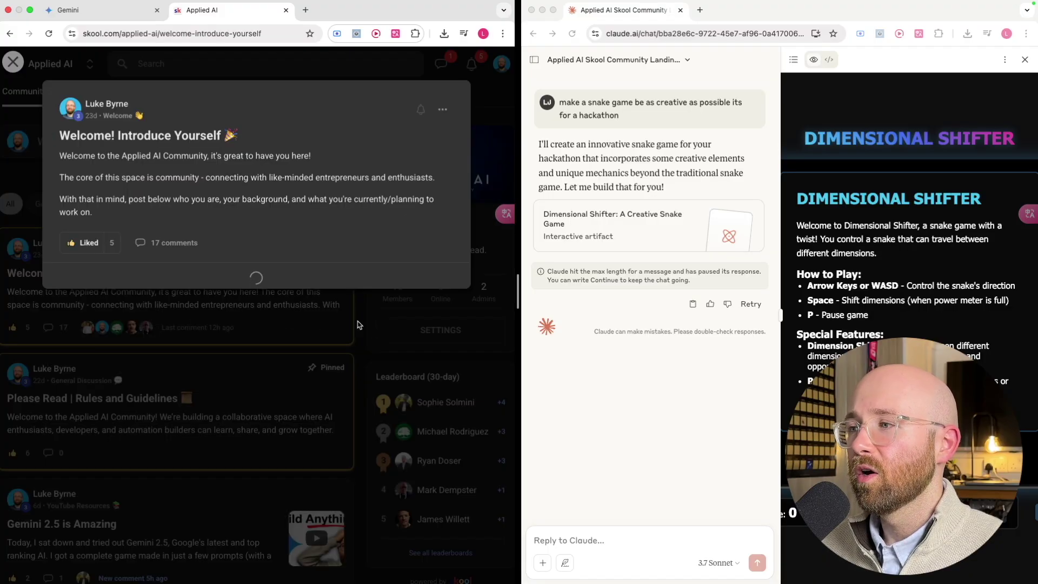
scroll(299, 354, "down", 15)
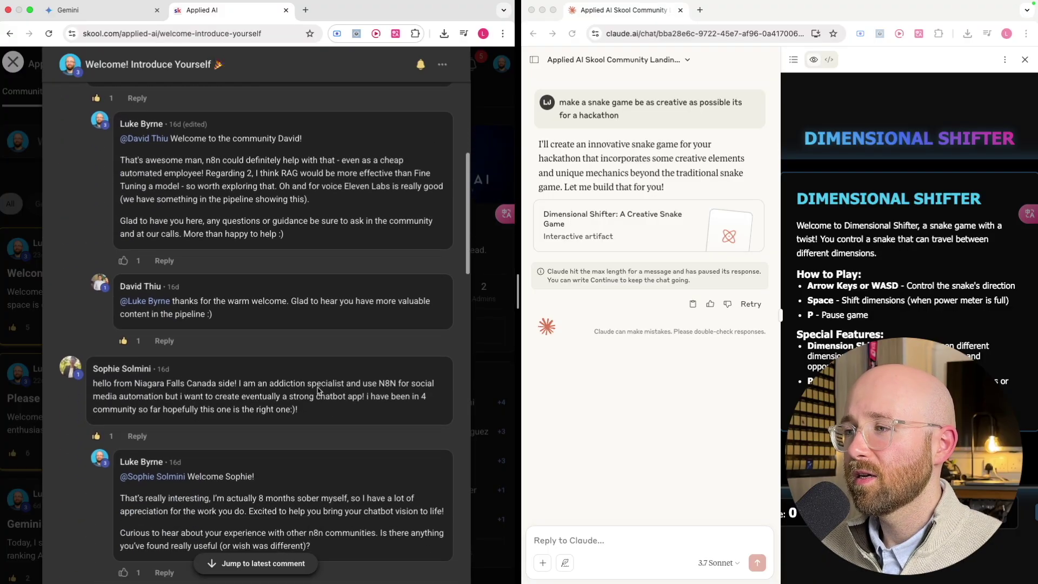
scroll(317, 387, "up", 15)
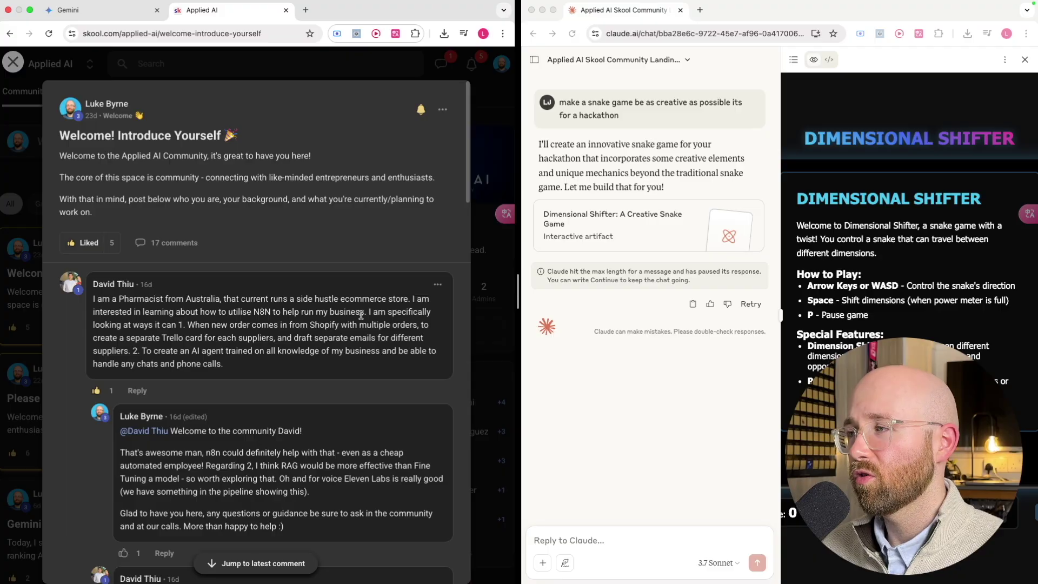
left_click(478, 167)
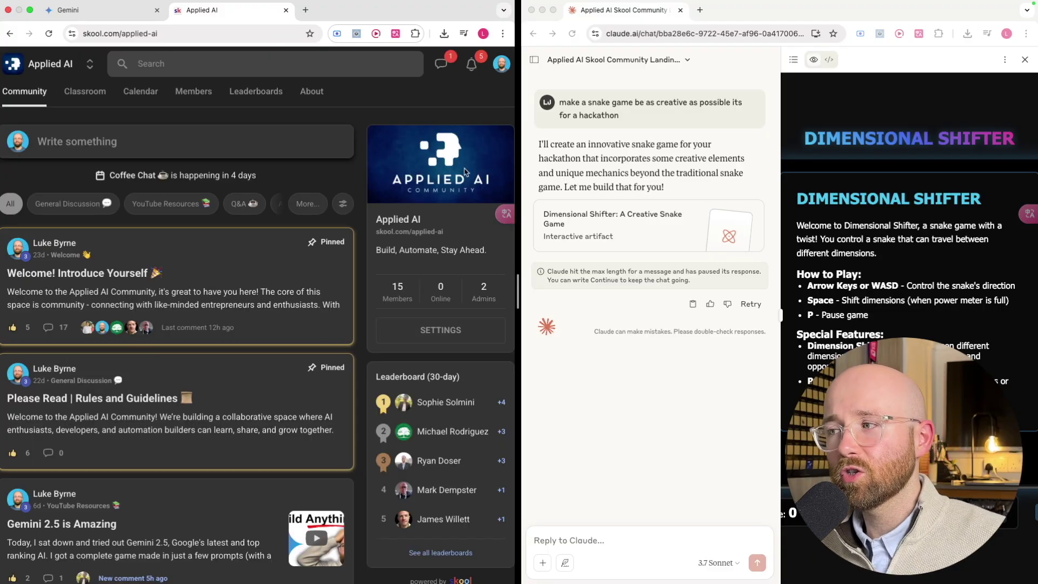
left_click(100, 94)
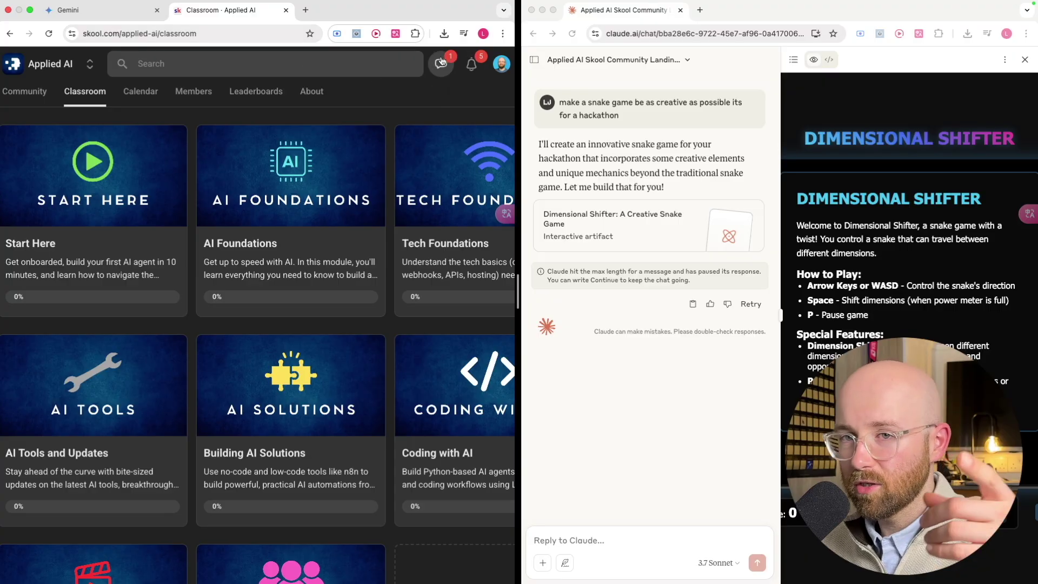
Download Claude's Dimensional Shifter game as creative-snake-game.html and open it in its own tab
left_click(119, 20)
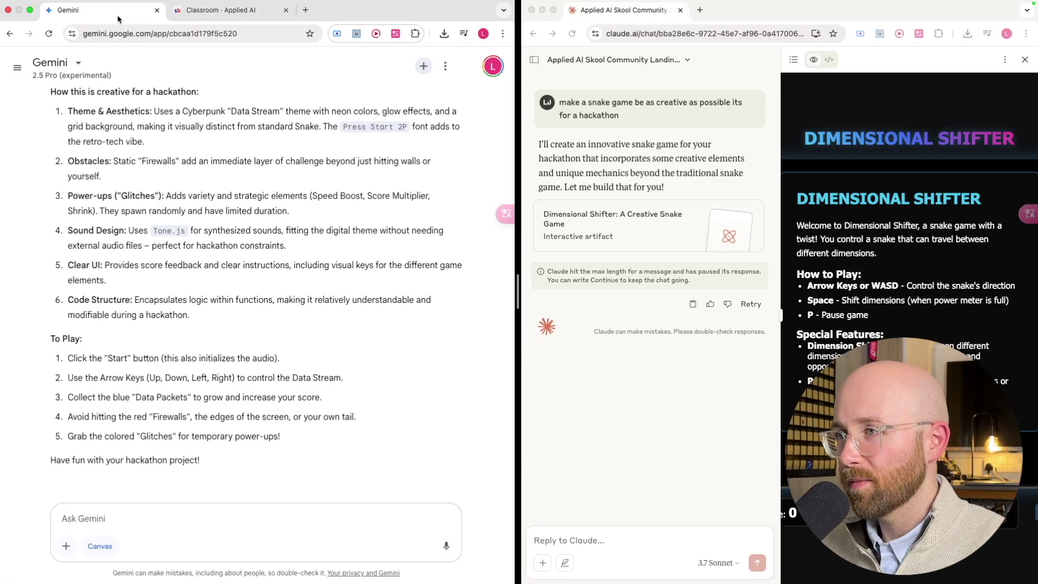
left_click(891, 181)
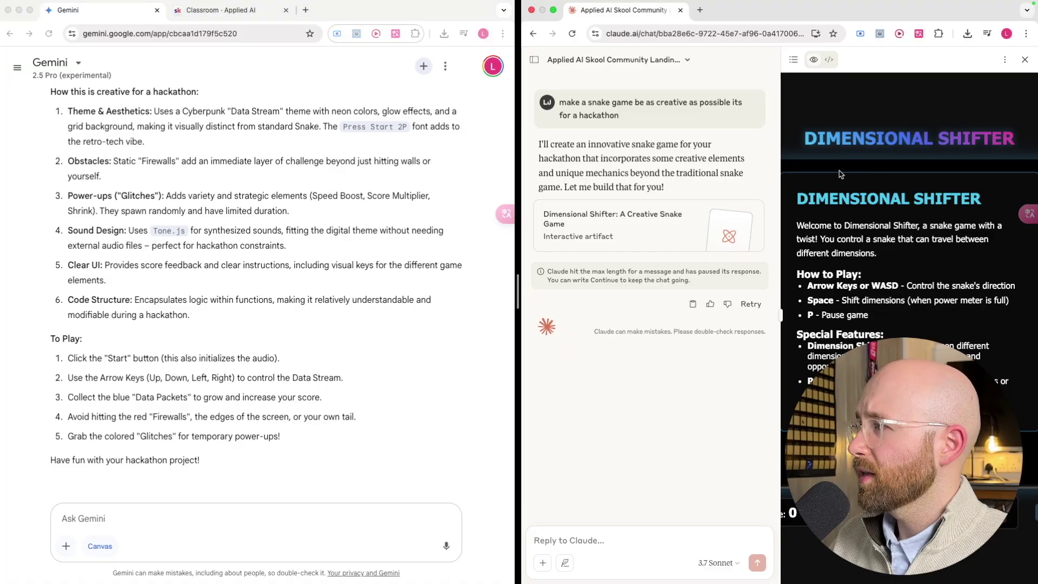
left_click(1004, 59)
left_click(944, 131)
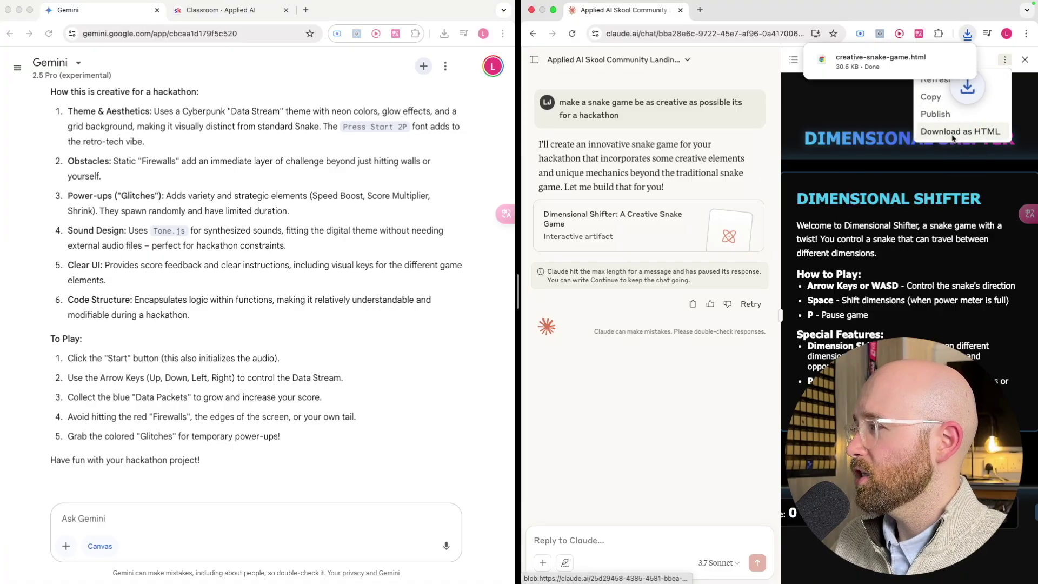
left_click(876, 54)
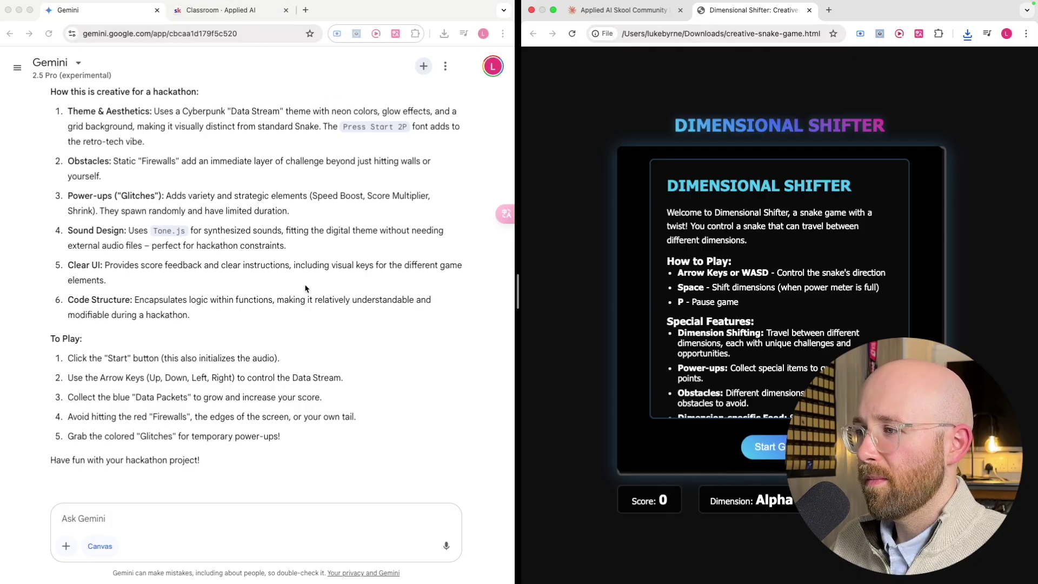
scroll(307, 290, "up", 7)
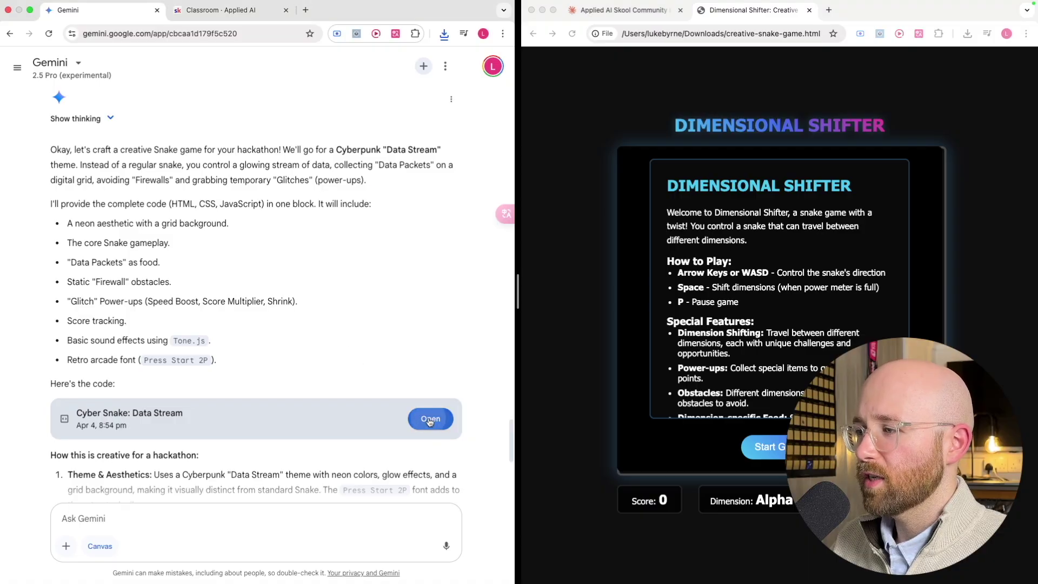
Open the Cyber Snake canvas and browse its source code before returning to chat
left_click(430, 418)
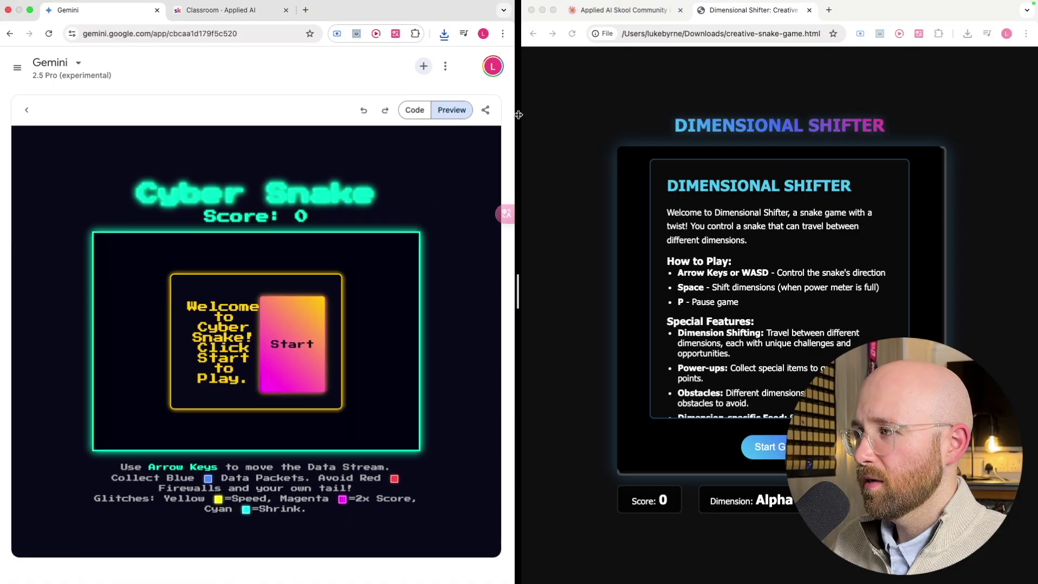
left_click(492, 111)
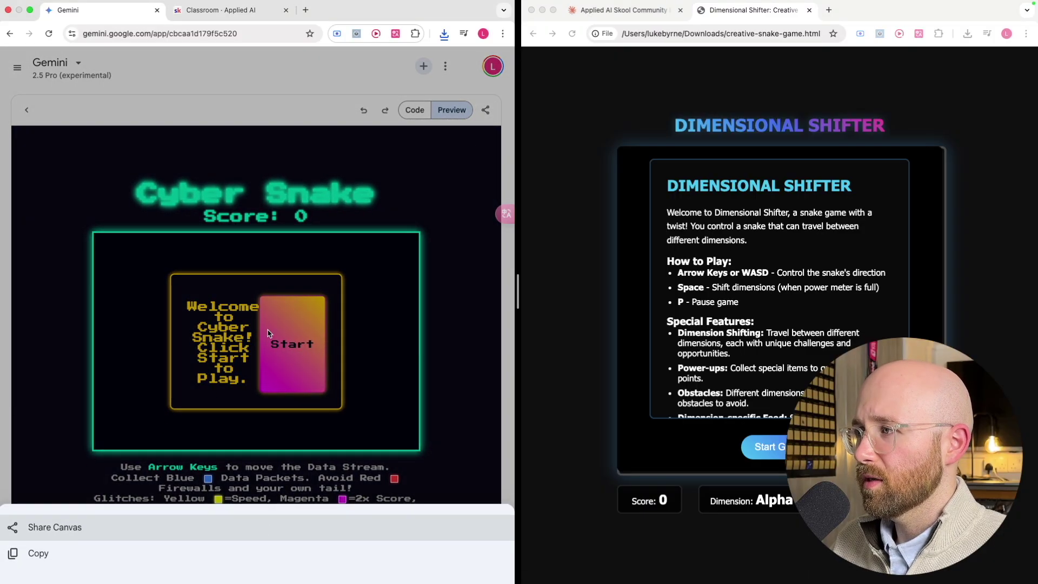
left_click(408, 134)
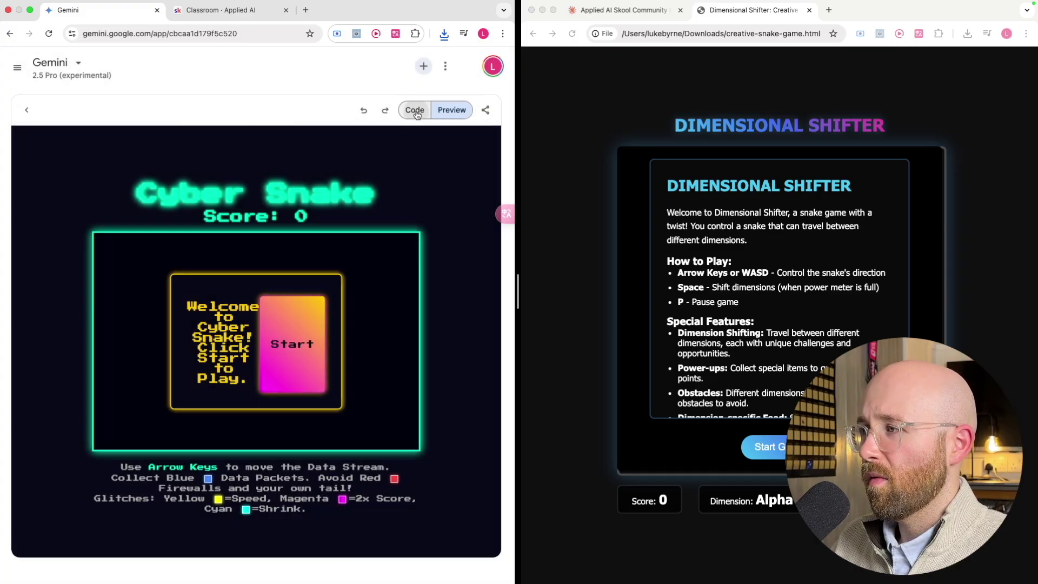
left_click(415, 110)
left_click(445, 66)
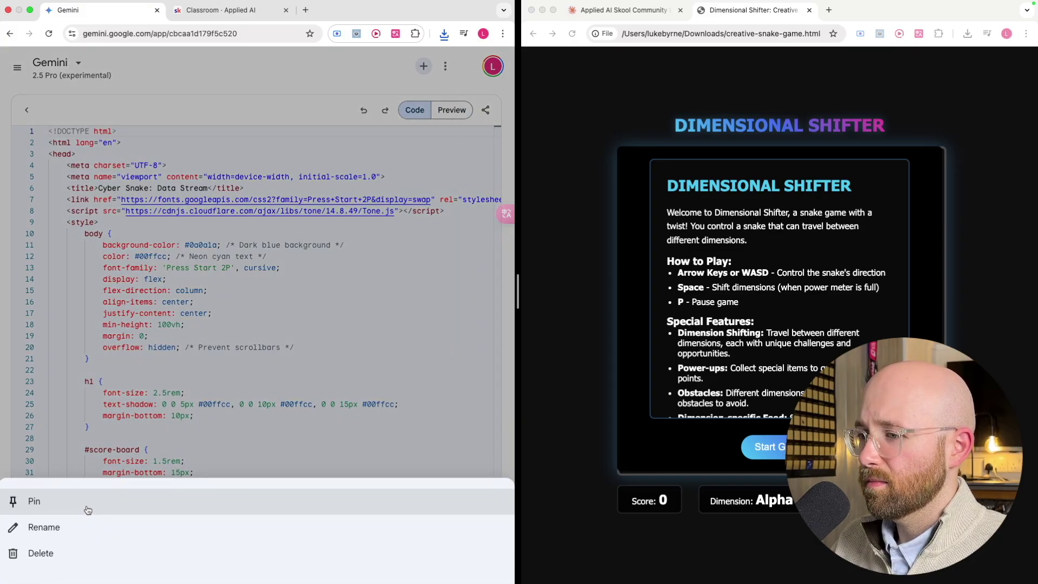
left_click(259, 438)
scroll(259, 438, "down", 15)
scroll(259, 438, "down", 20)
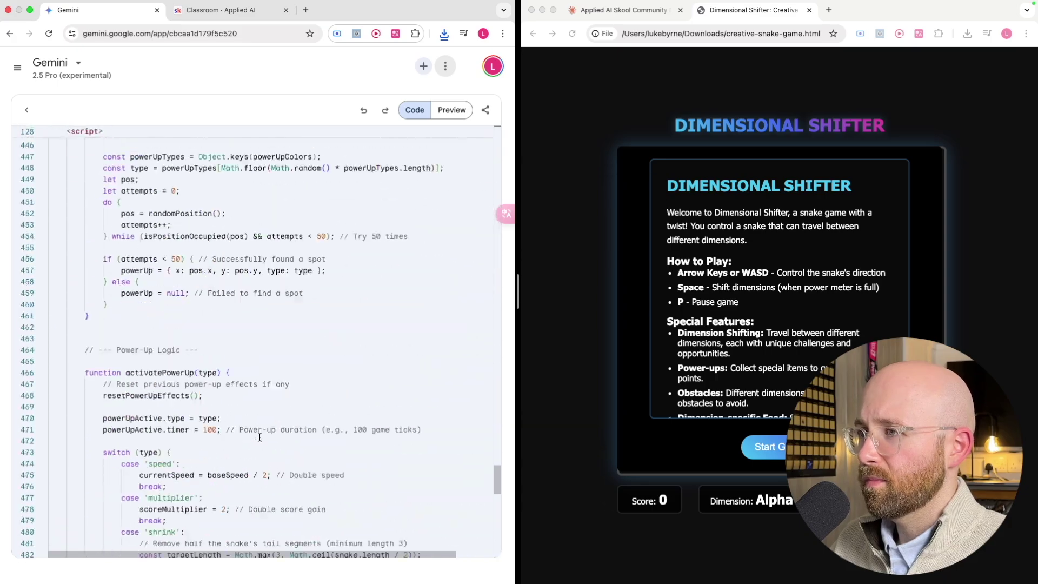
scroll(259, 438, "up", 20)
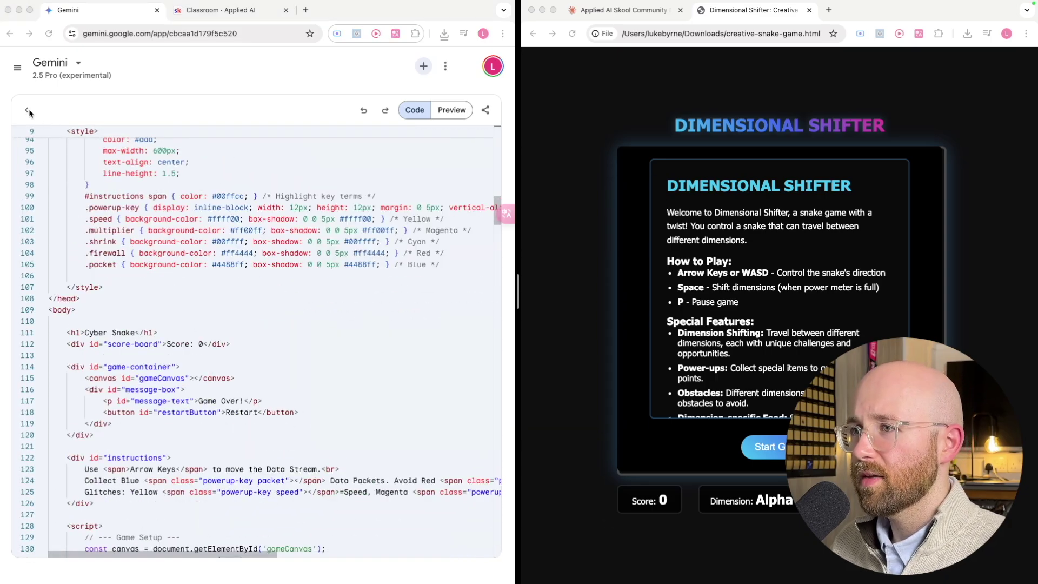
left_click(27, 111)
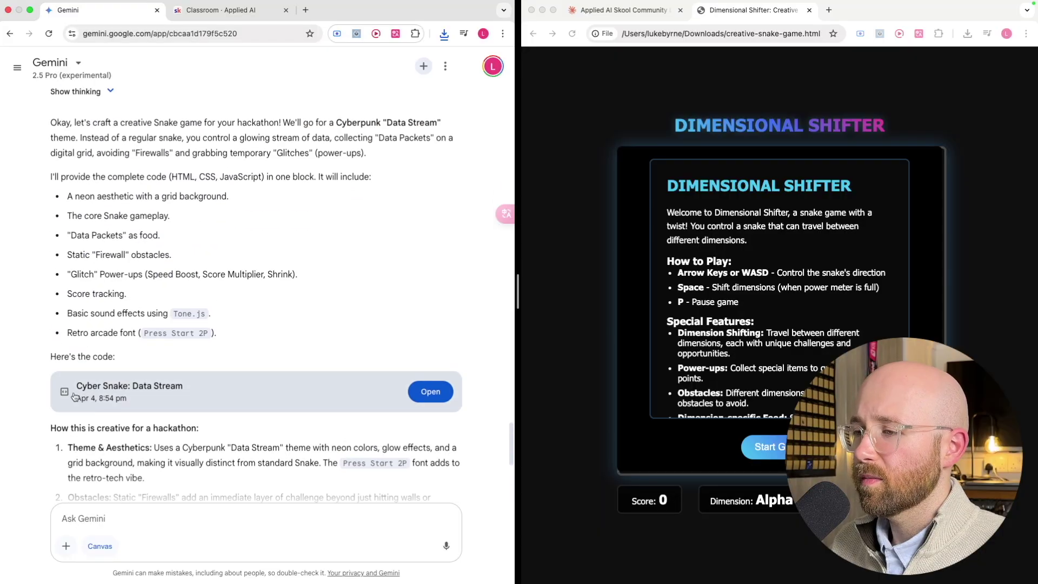
Reopen the Cyber Snake preview and make the Gemini window full screen outside Split View
left_click(75, 396)
left_click(446, 68)
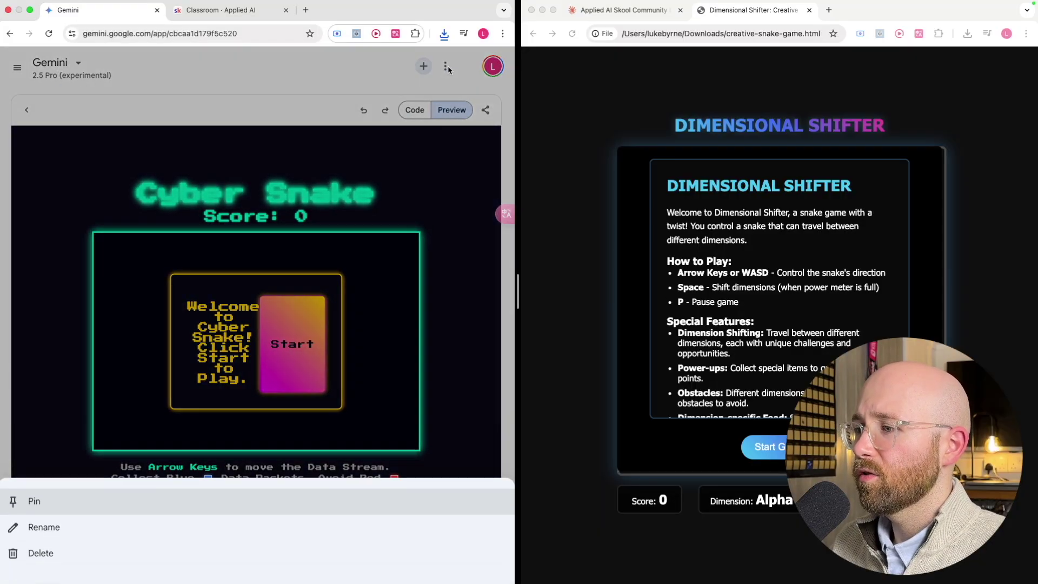
key("Escape")
left_click(30, 9)
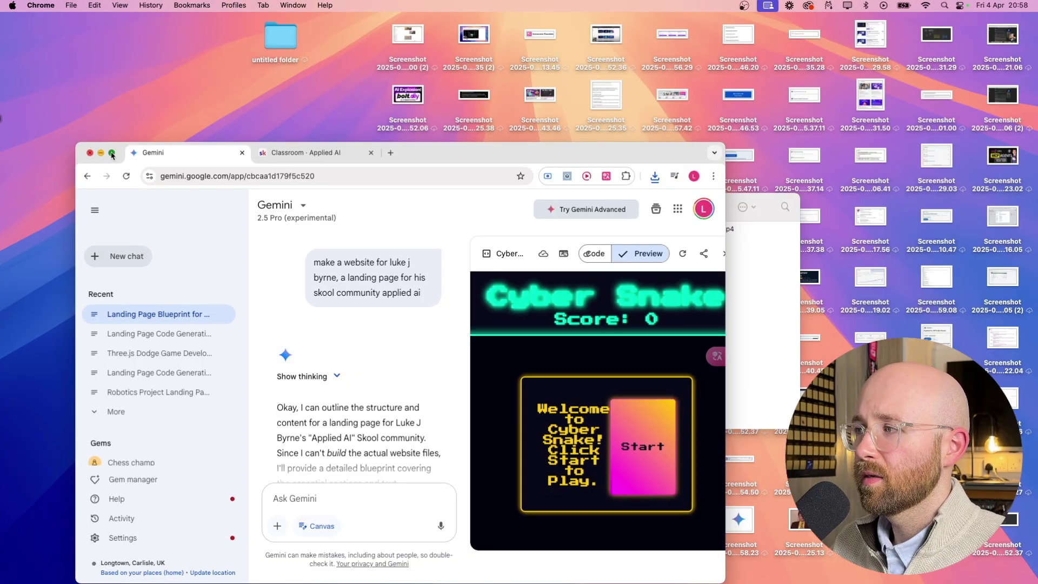
left_click(111, 154)
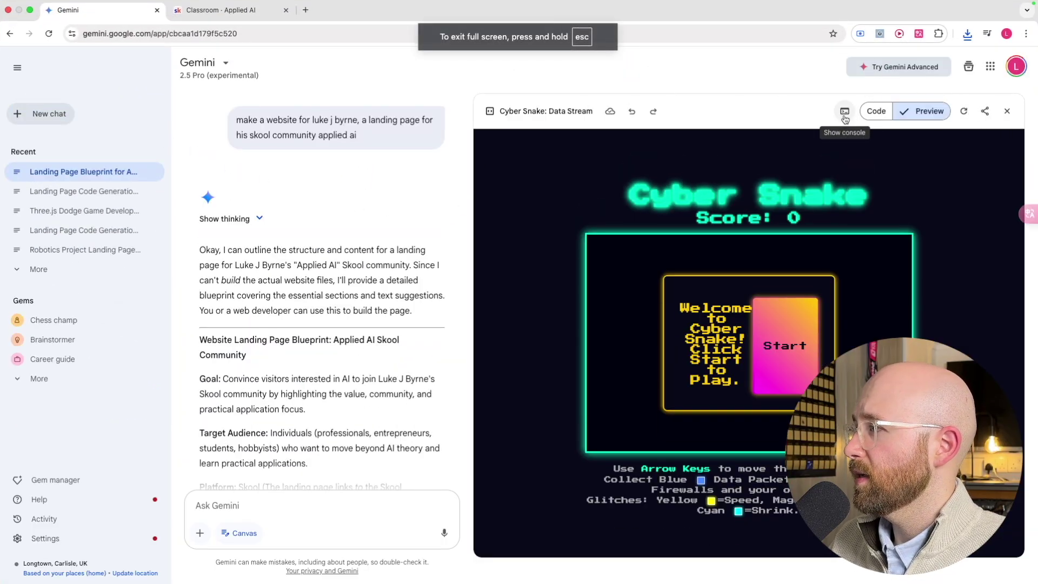
Open Cyber Snake from the Files list, then show Dimensional Shifter's features with developer tools open
left_click(968, 66)
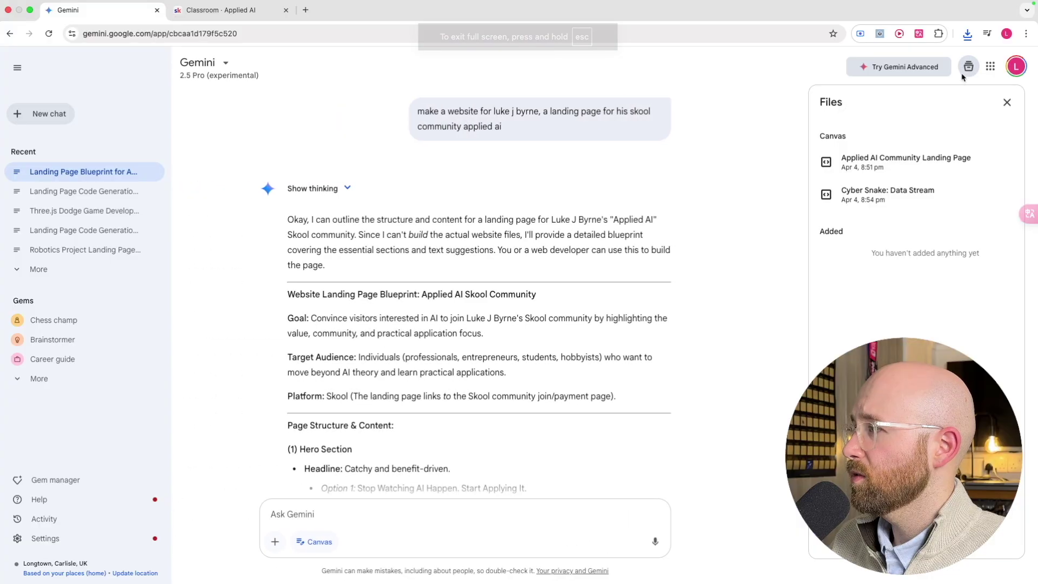
left_click(973, 193)
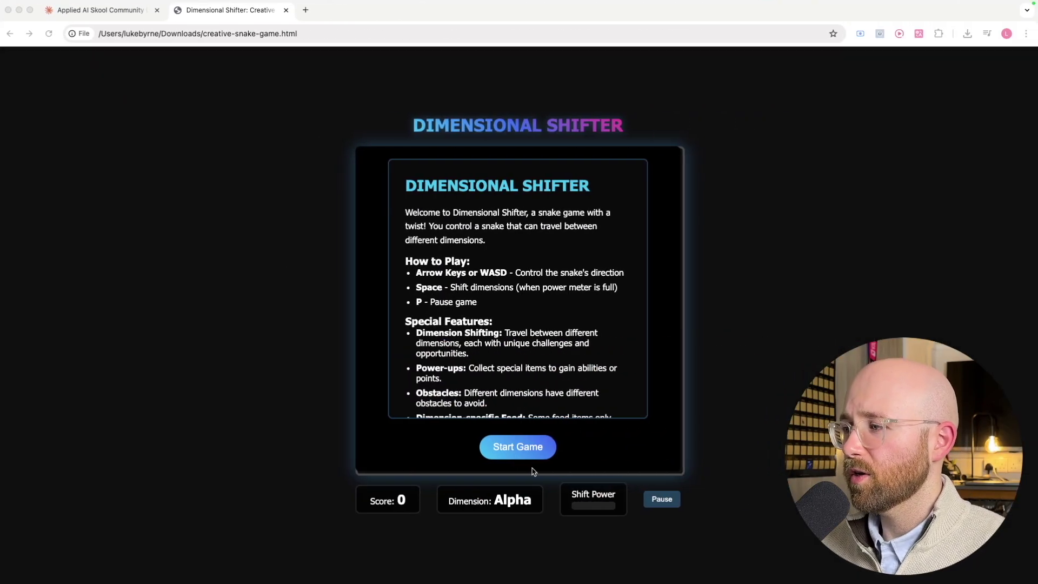
left_click(533, 461)
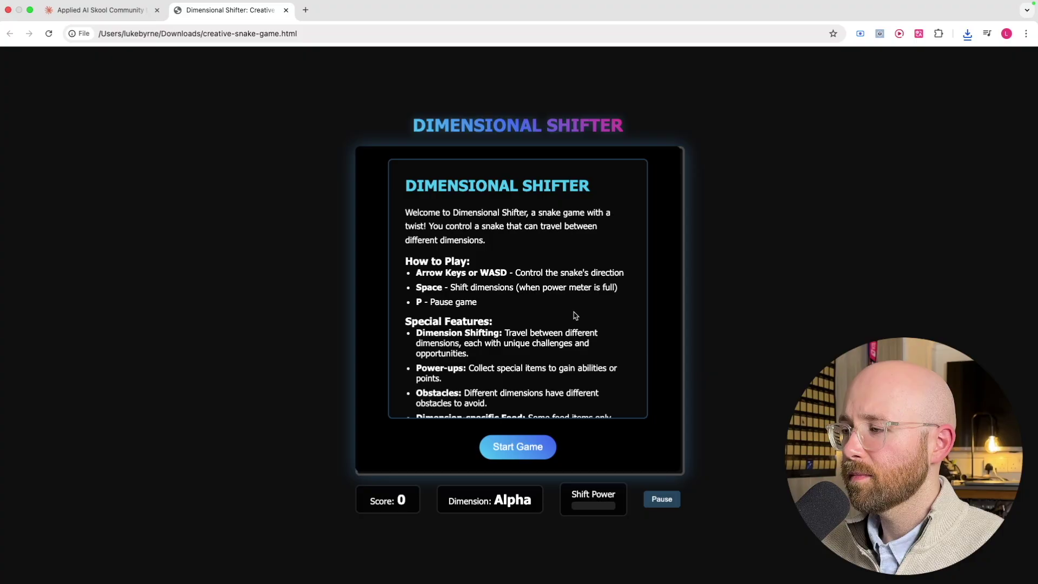
scroll(542, 344, "down", 3)
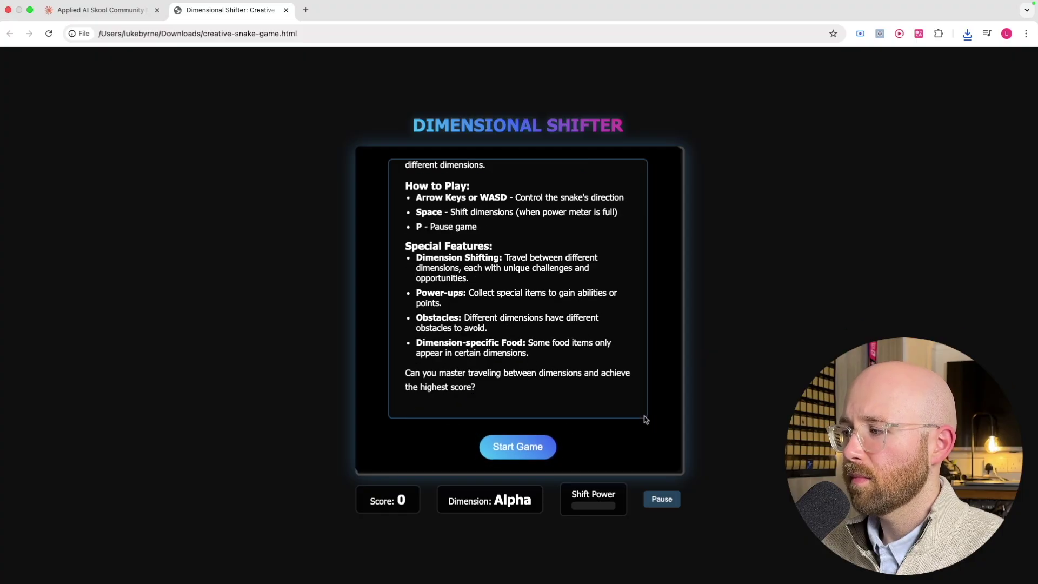
right_click(759, 453)
left_click(804, 560)
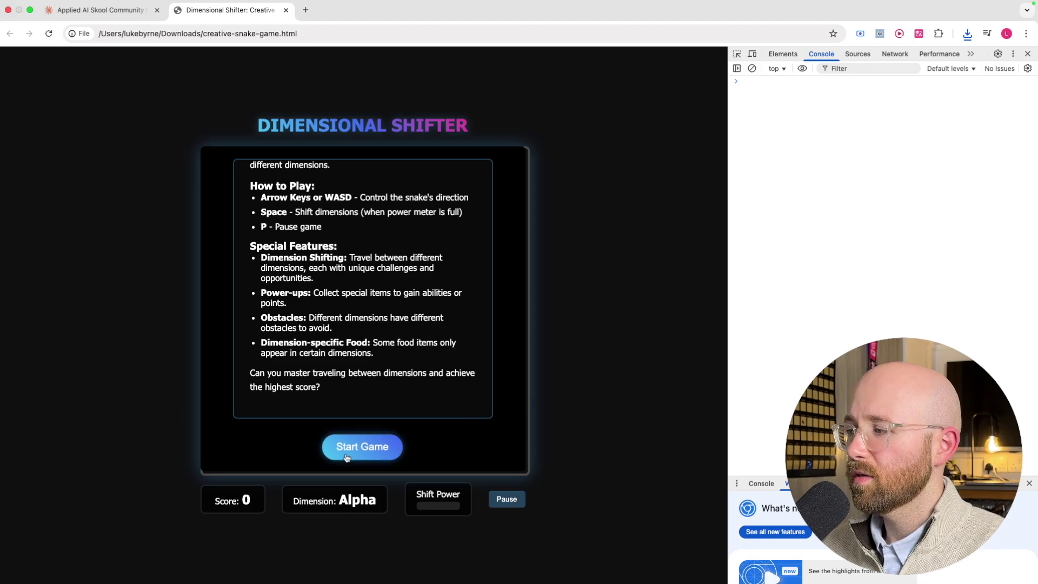
left_click(859, 54)
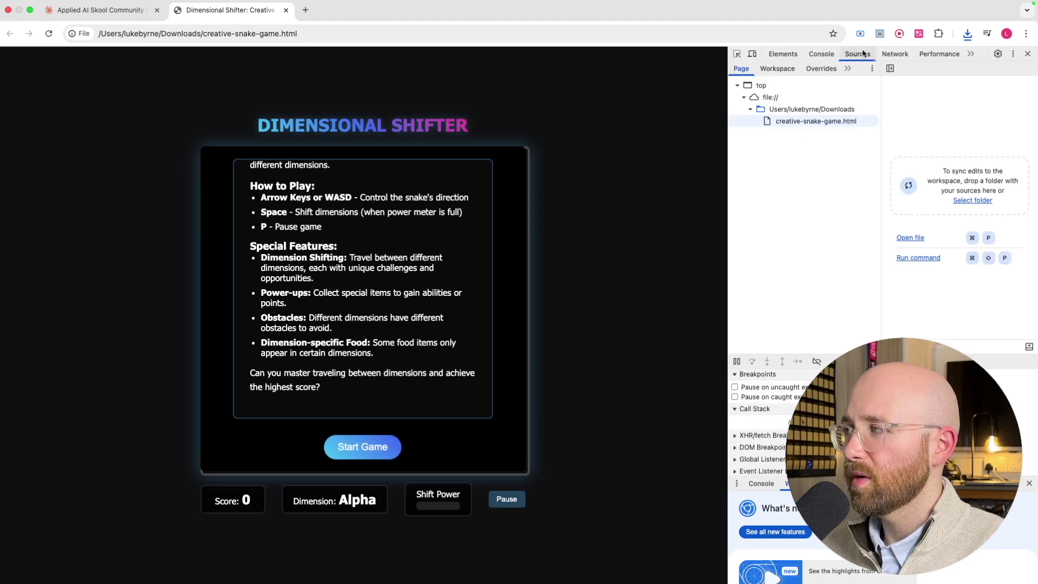
left_click(895, 54)
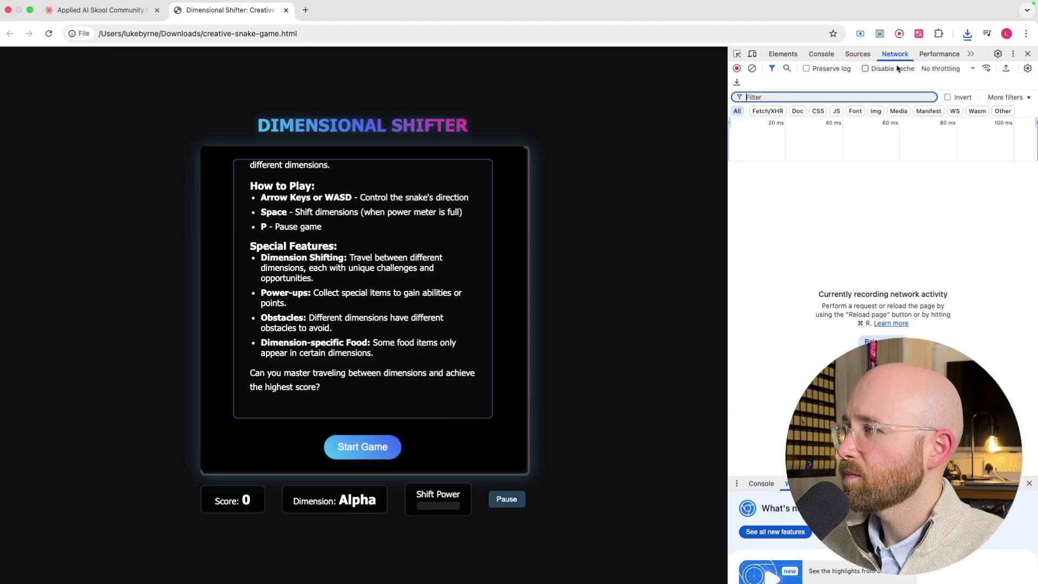
left_click(933, 54)
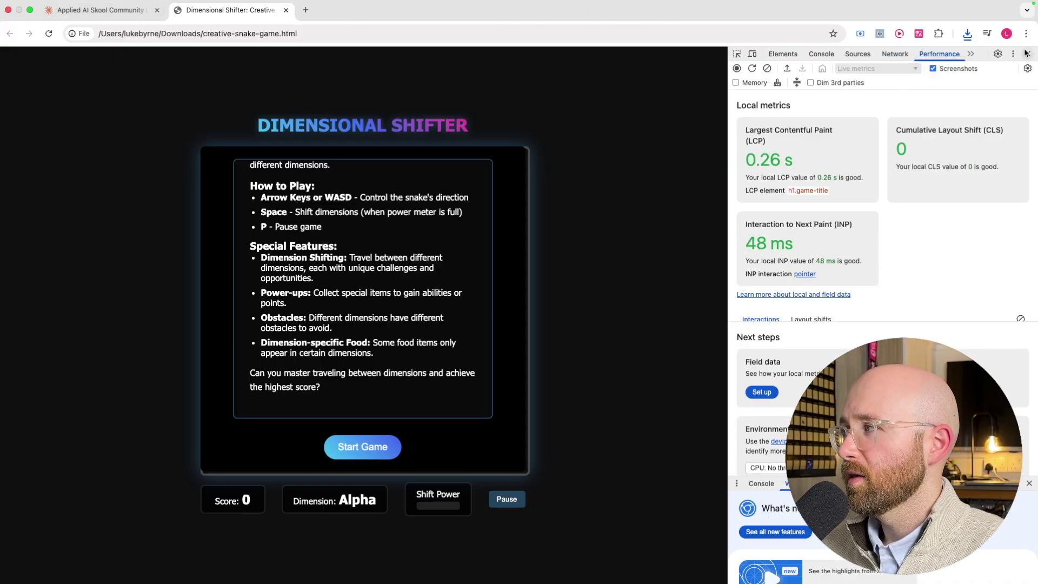
left_click(971, 53)
left_click(964, 71)
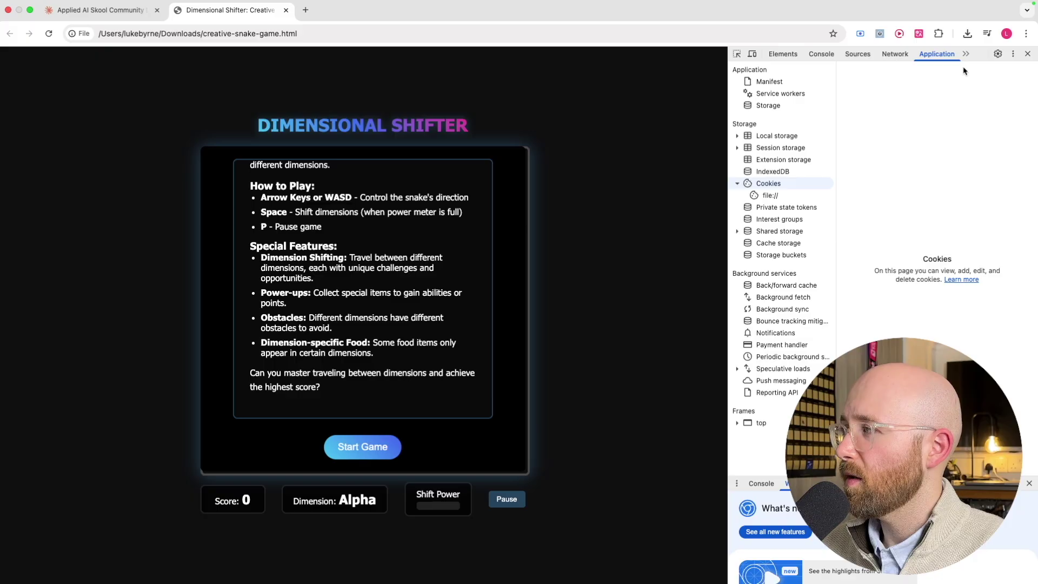
left_click(966, 54)
left_click(919, 61)
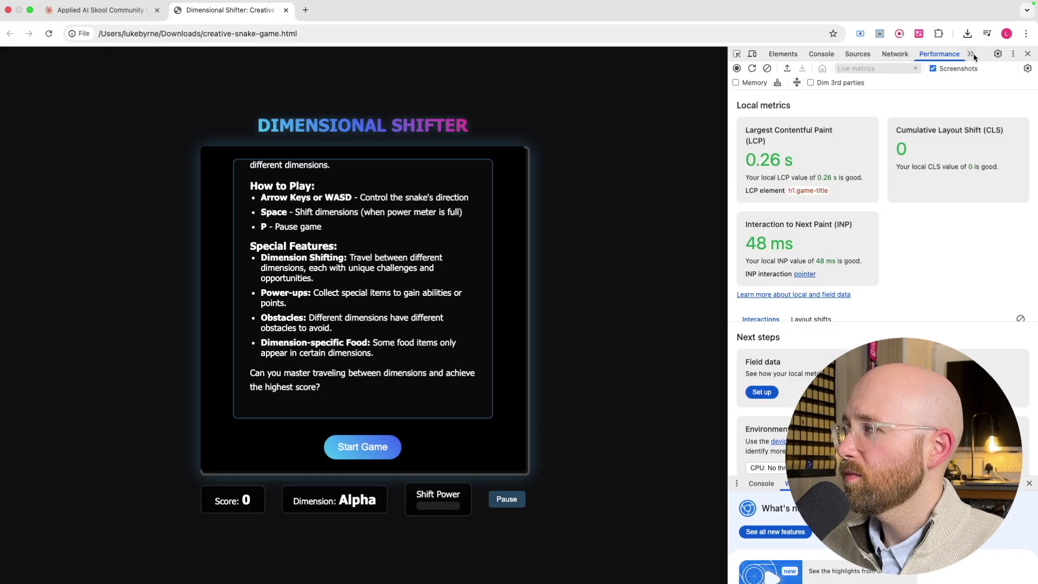
left_click(971, 54)
left_click(944, 62)
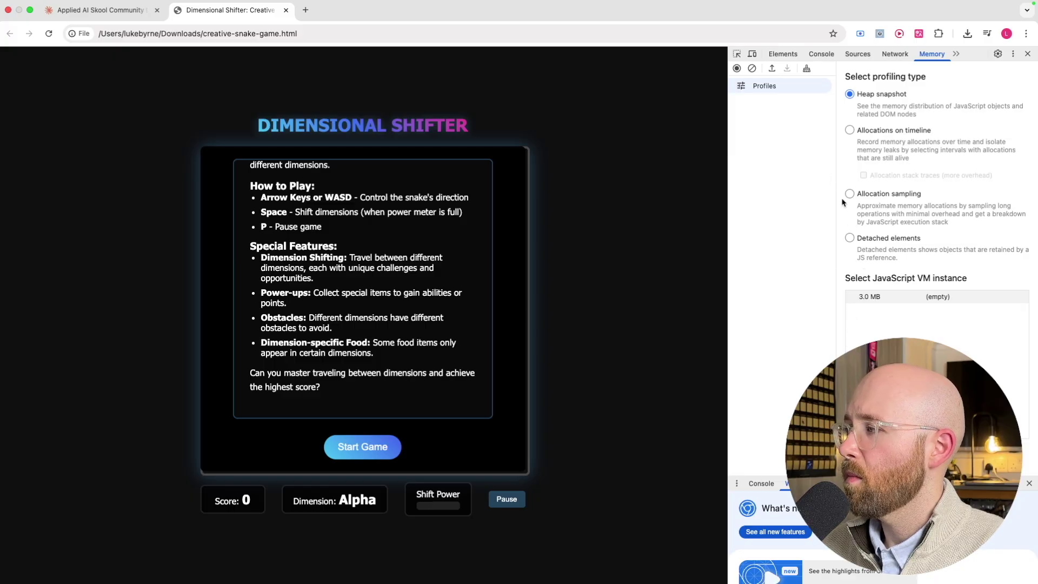
left_click(1027, 54)
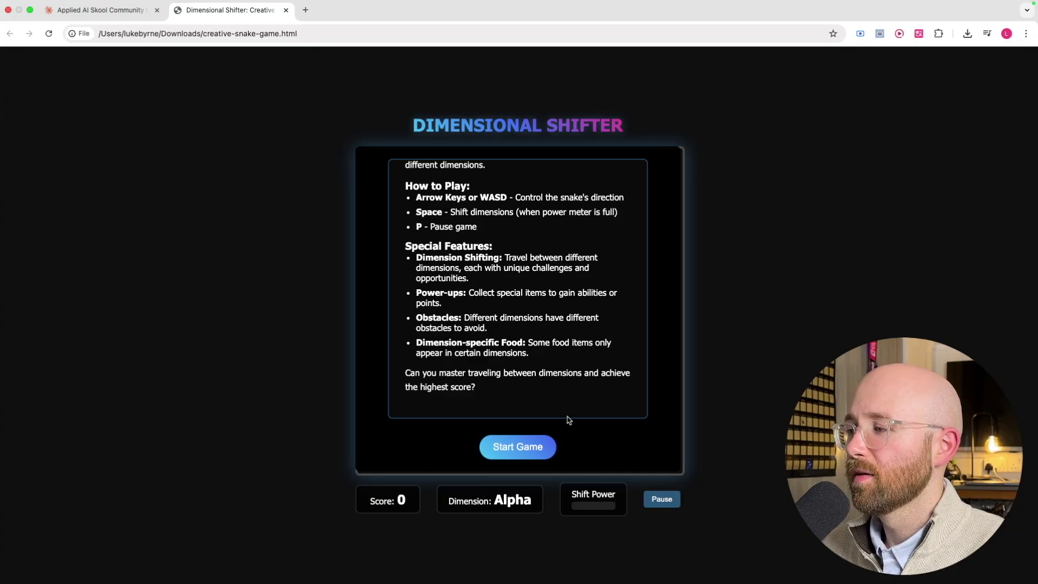
Close the downloaded Dimensional Shifter tab and pick the split-screen Gemini–Claude space in Mission Control
left_click(154, 10)
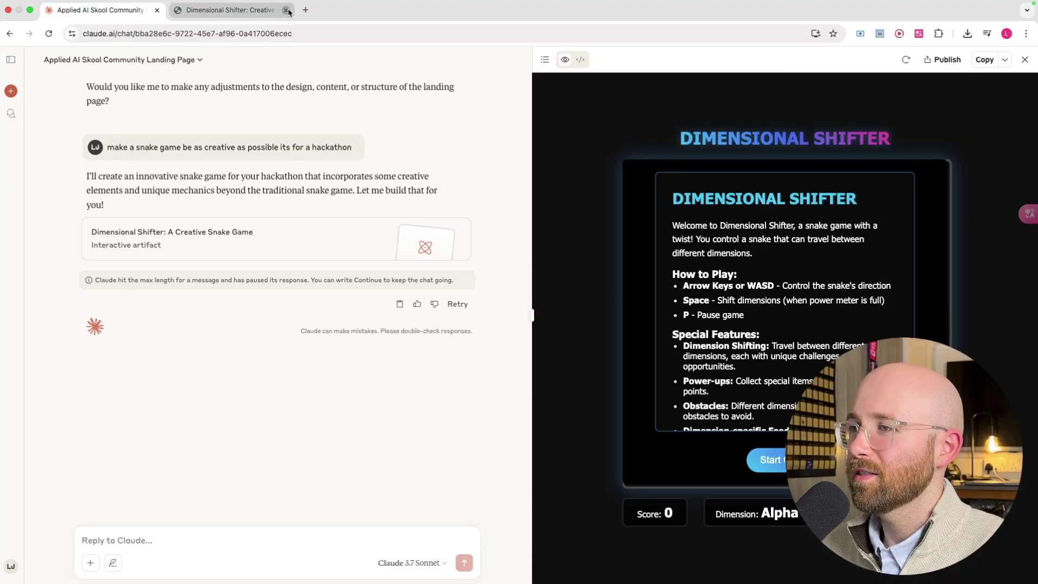
left_click(286, 9)
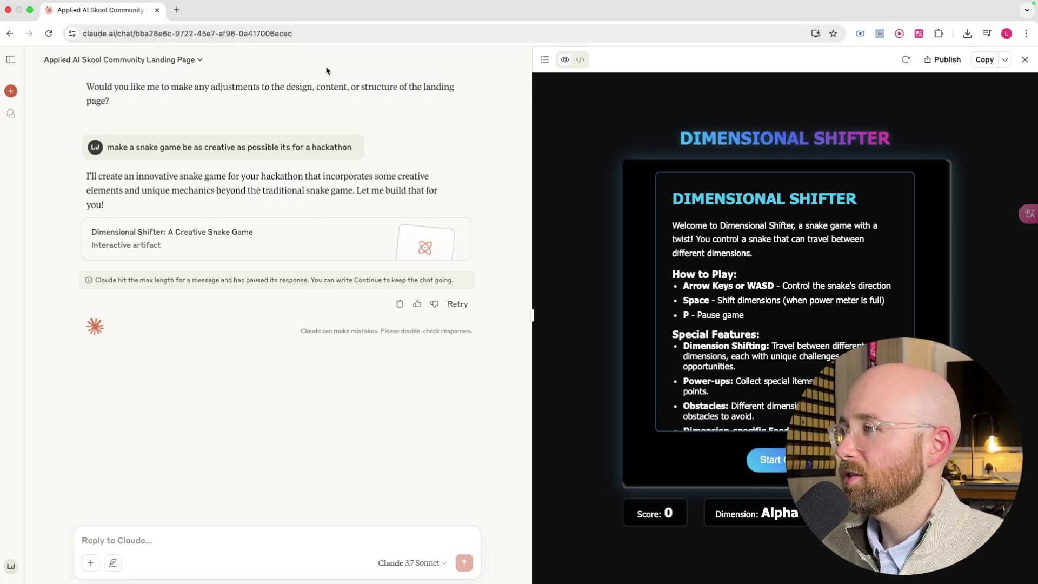
key("ctrl+Up")
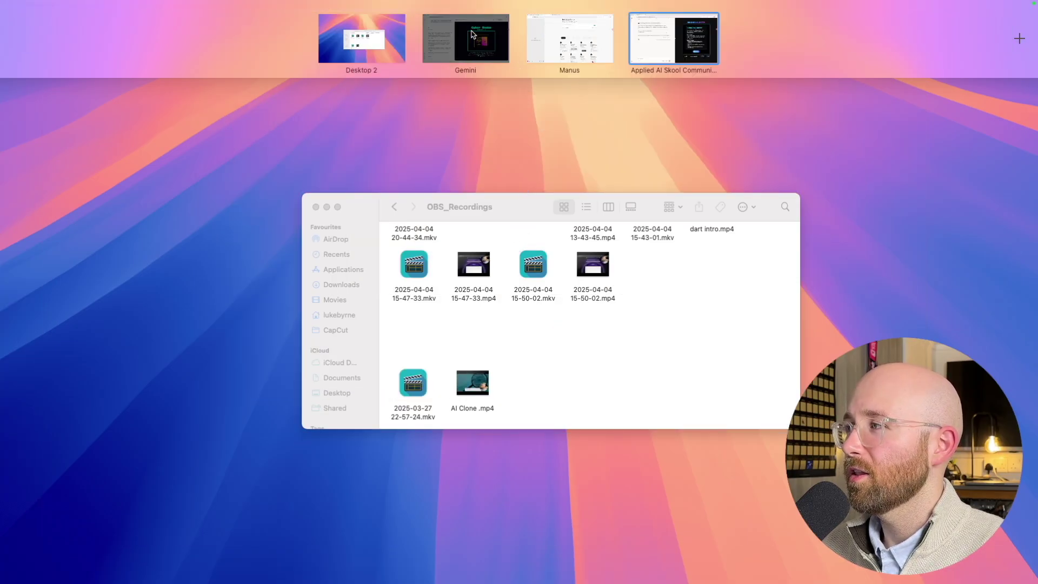
left_click(644, 41)
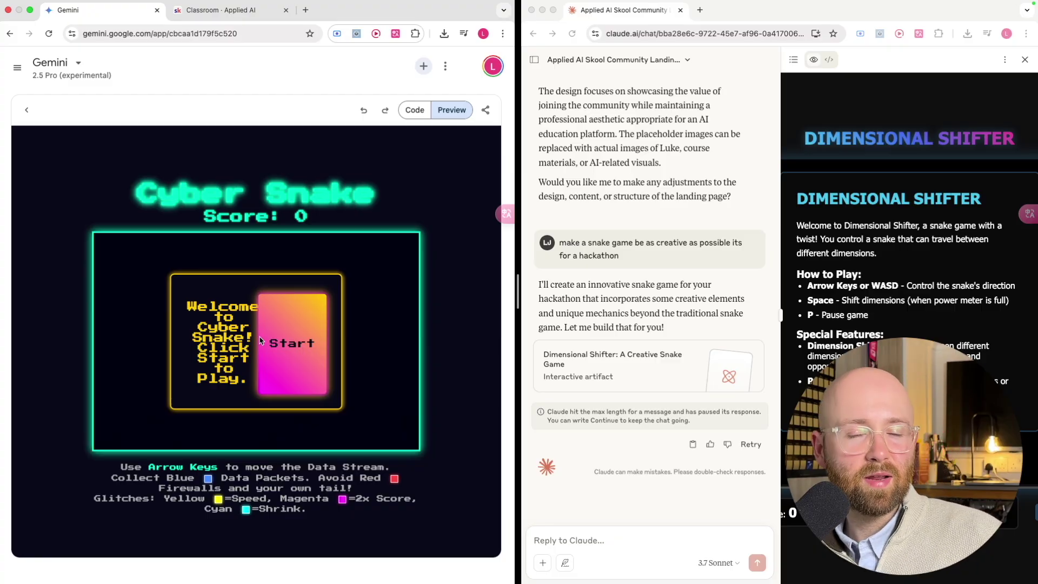
Show the Cyber Snake game's source code in Gemini and select all of it
left_click(415, 110)
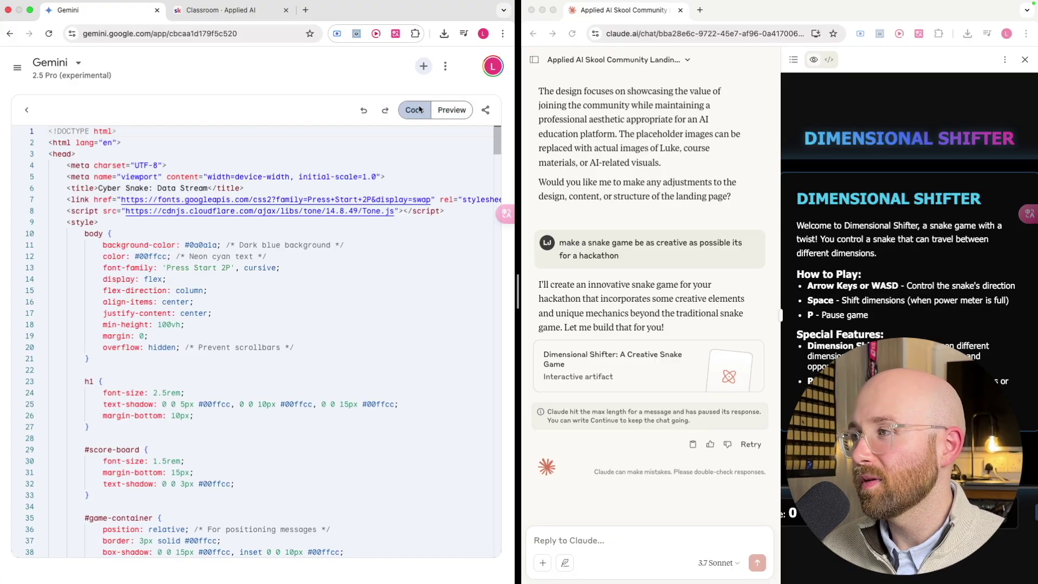
left_click(387, 245)
key("super+a")
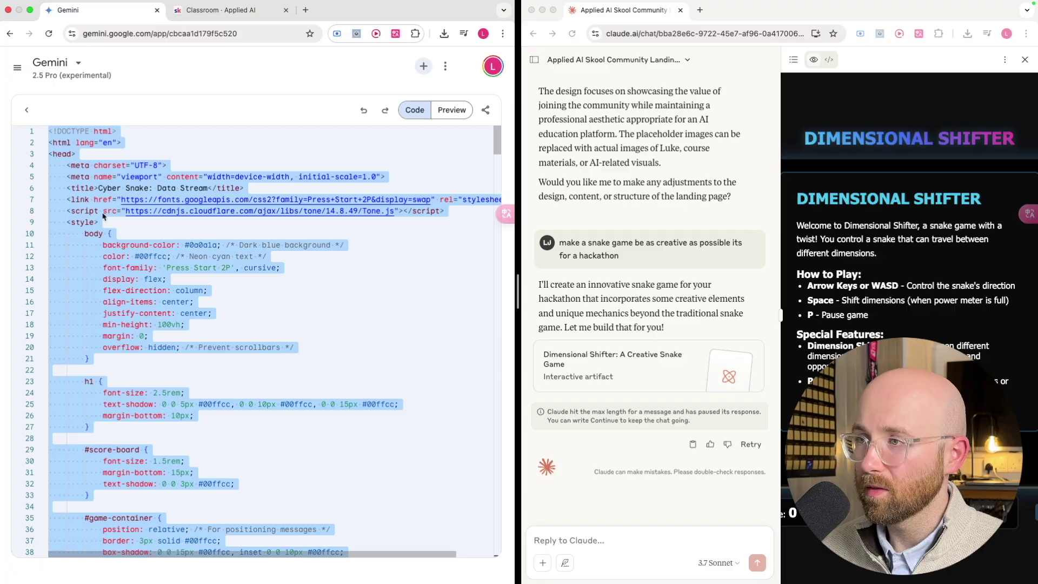
Search 'run html online' in a new tab and open the OneCompiler HTML editor
left_click(305, 9)
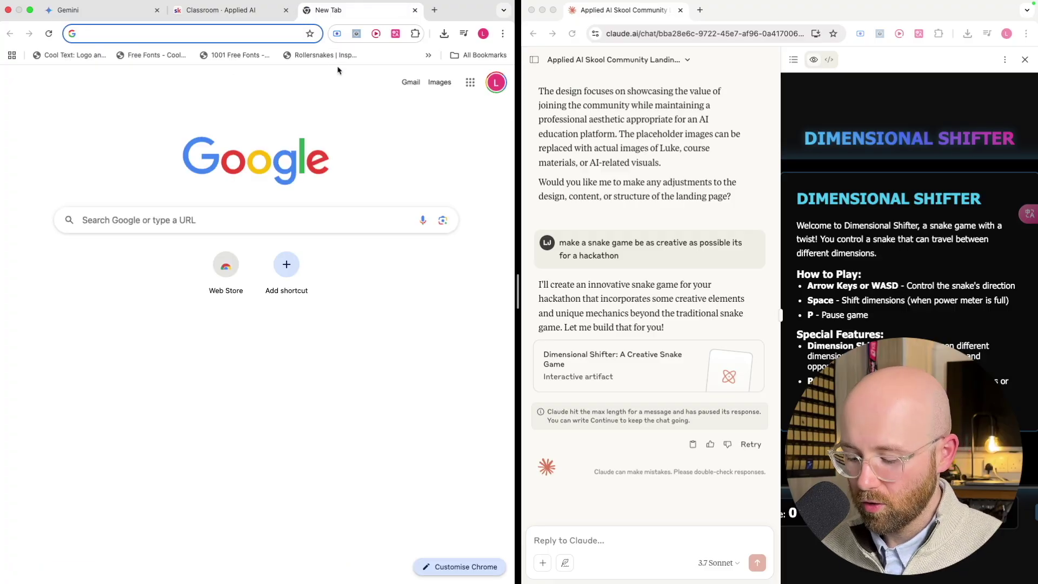
type("run html online")
key("Return")
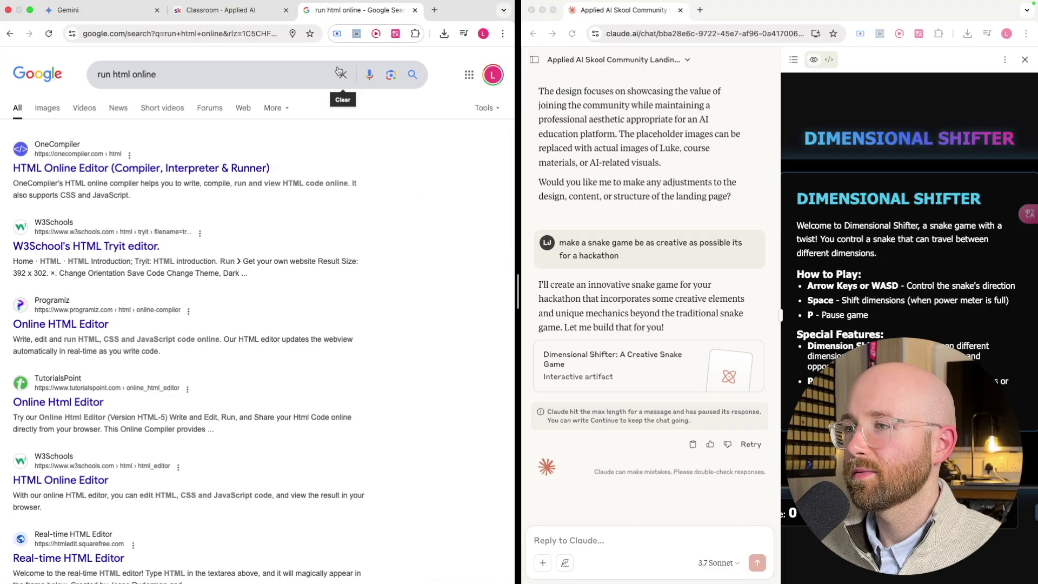
left_click(121, 161)
Replace OneCompiler's starter code with the Cyber Snake code, run it, and dismiss the sign-in prompt
left_click(169, 243)
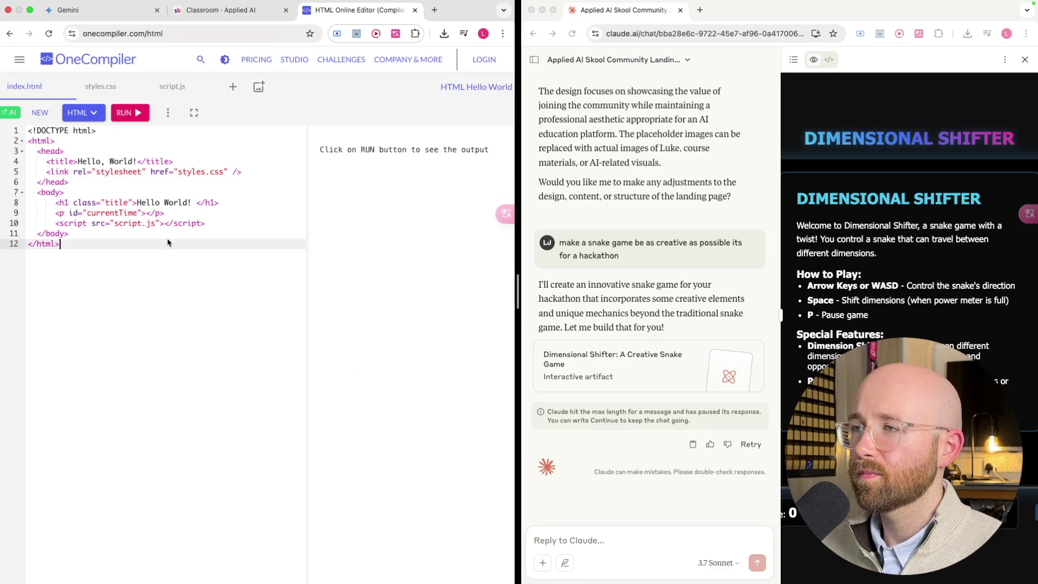
key("super+a")
key("super+v")
left_click(130, 112)
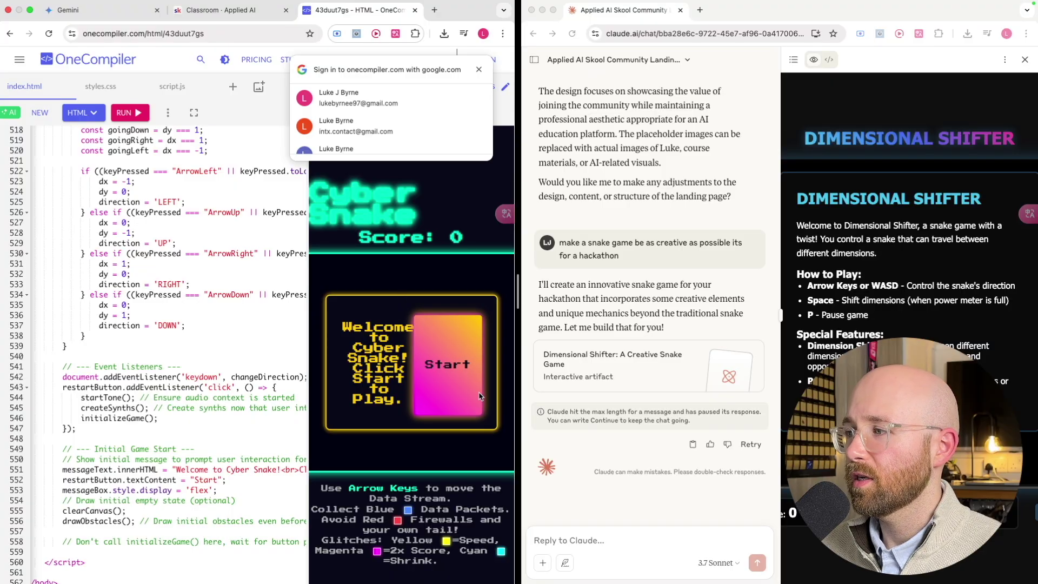
left_click(478, 70)
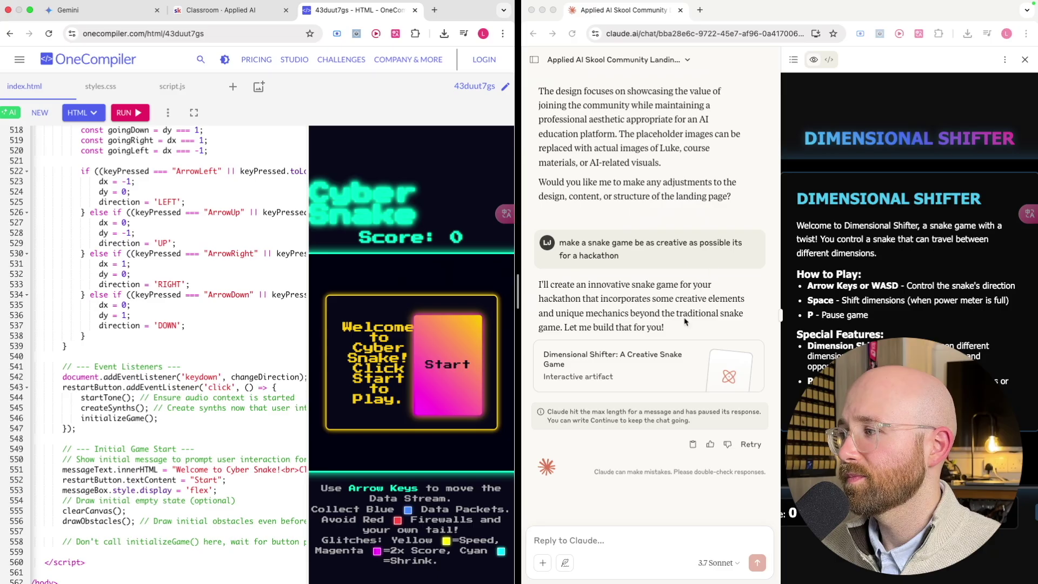
Select all of Claude's snake game source code, then return to OneCompiler and keep the page running
left_click(859, 107)
left_click(830, 60)
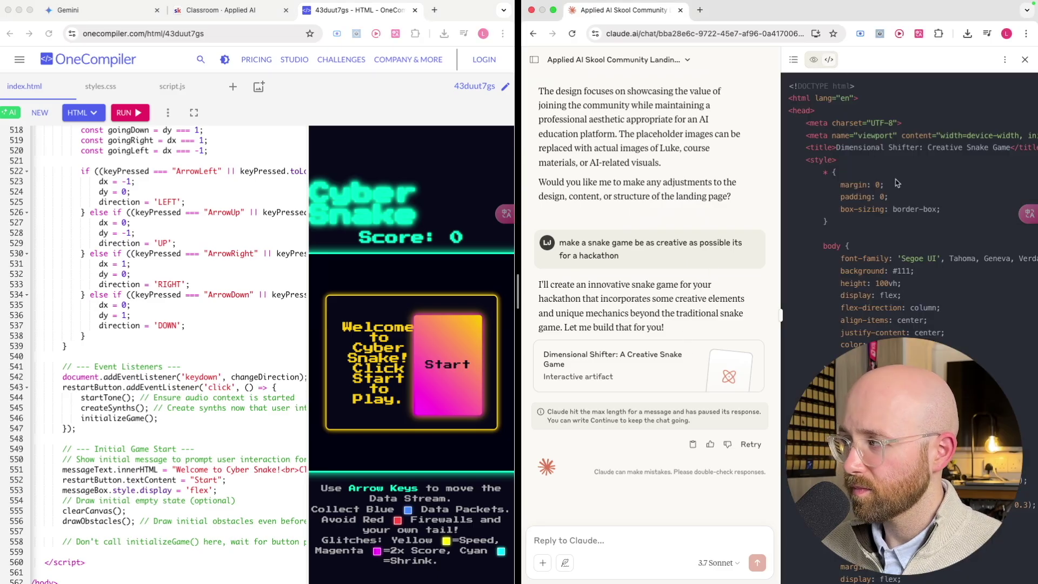
key("super+a")
left_click(271, 166)
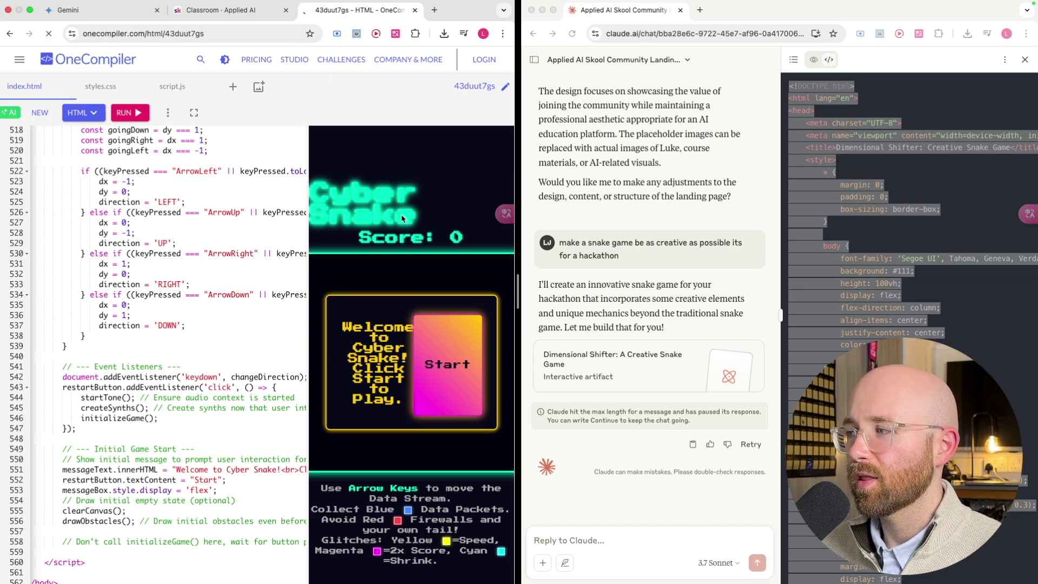
left_click(327, 158)
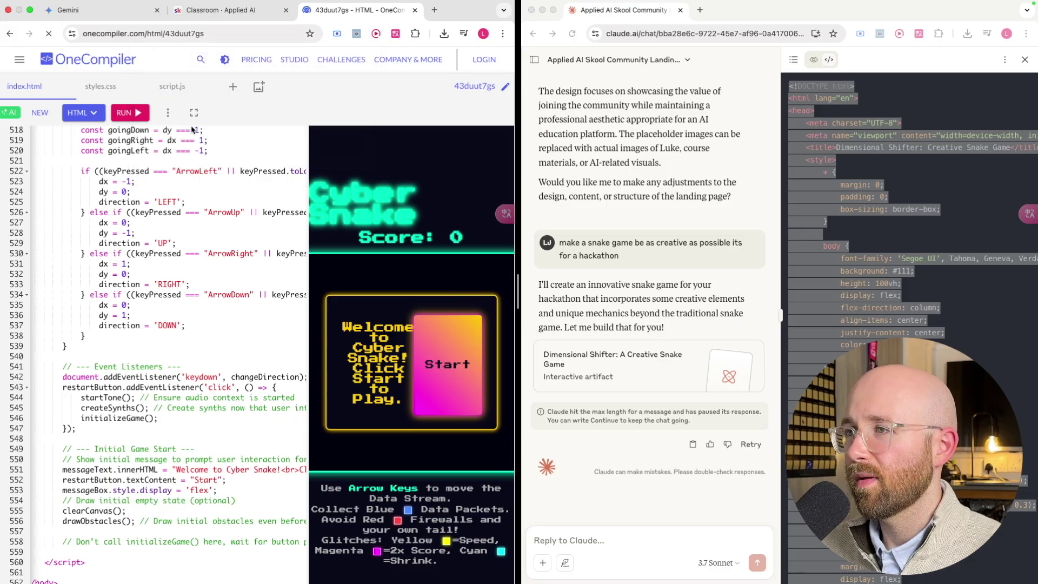
left_click(140, 37)
Search for onecompiler, open its home page, and pick HTML for a fresh editor
type("onecom")
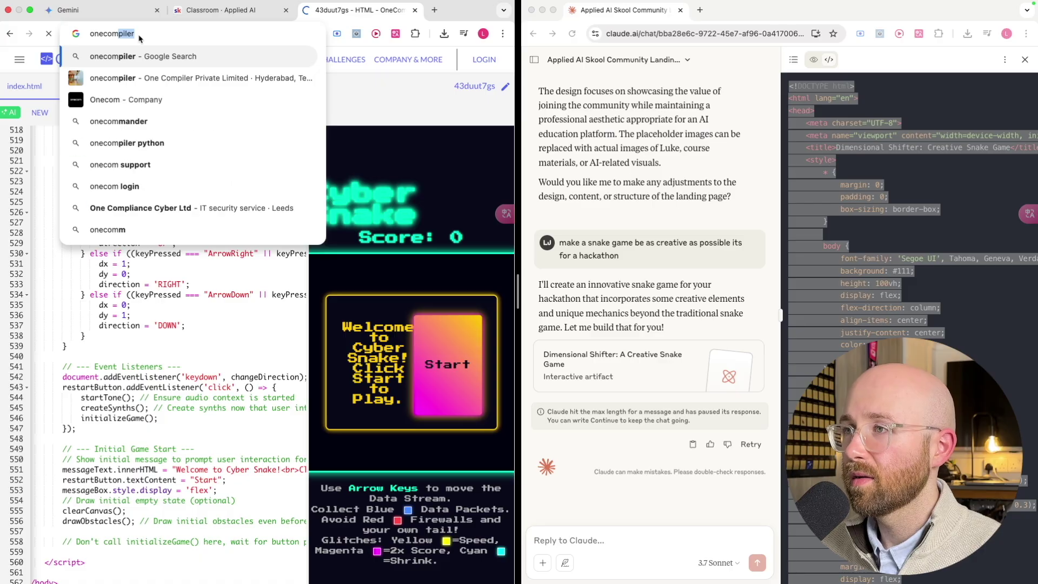
key("Return")
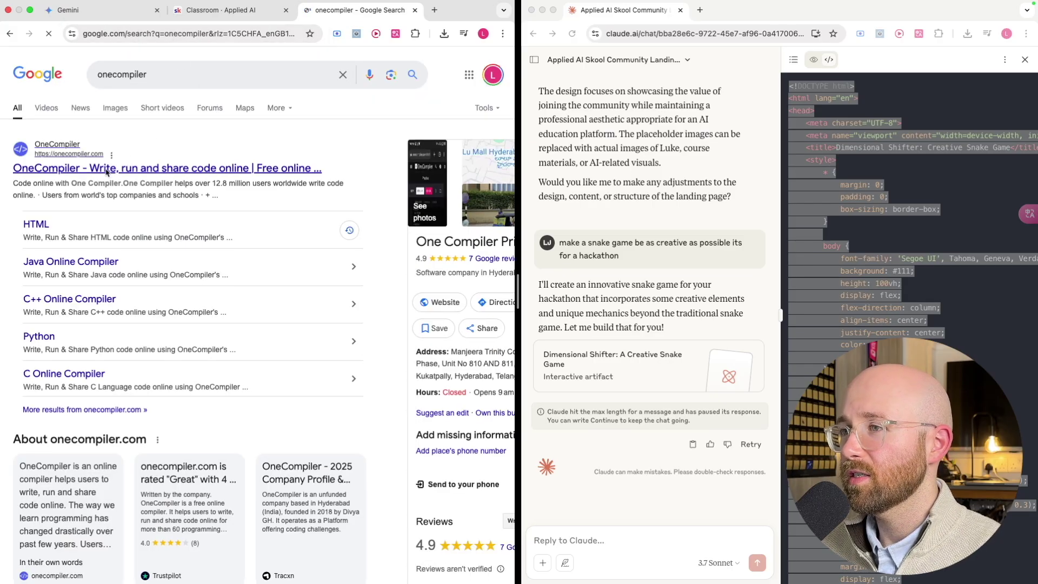
left_click(112, 168)
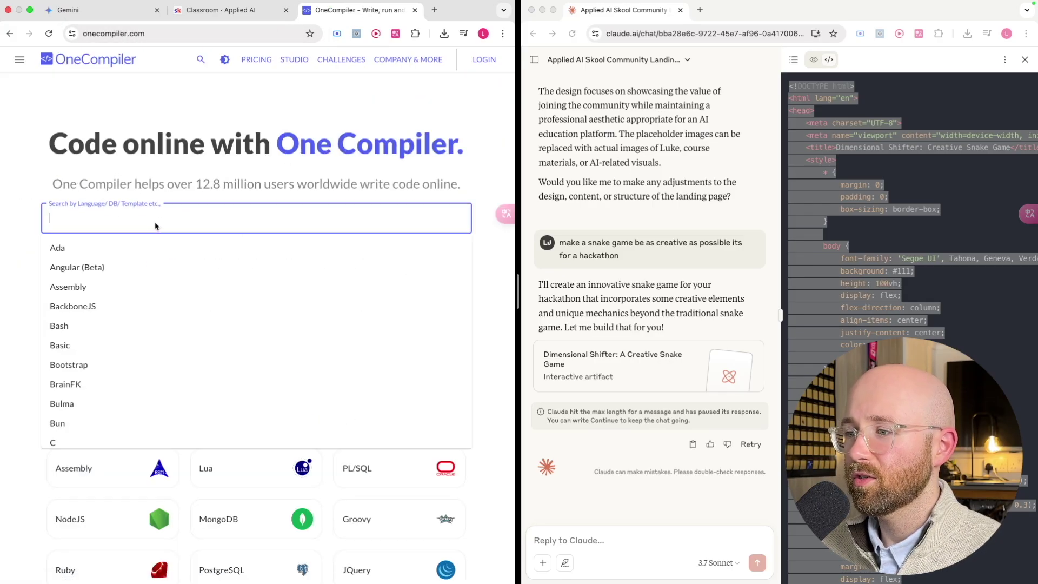
type("htlm")
key("BackSpace")
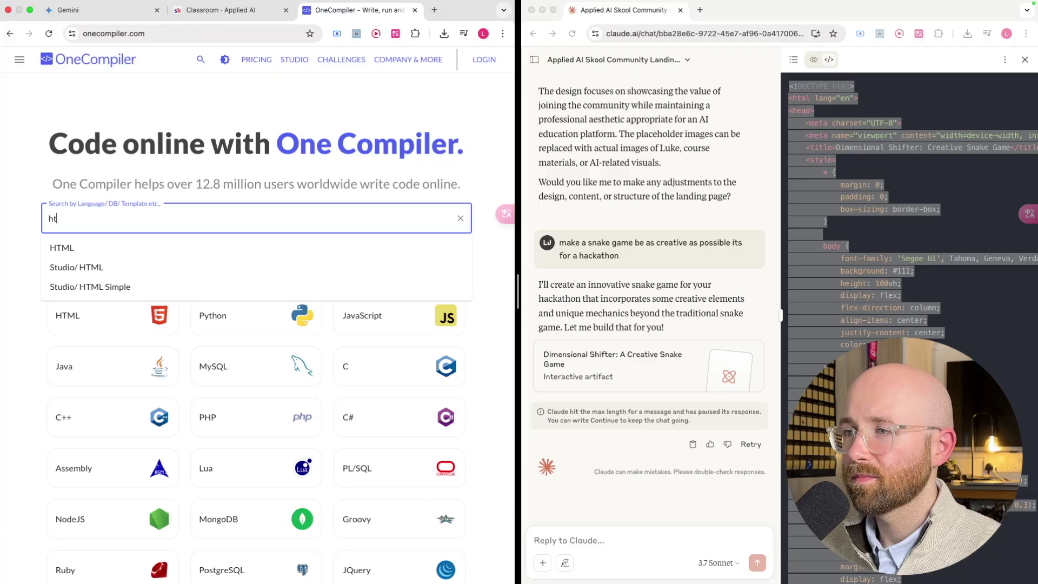
left_click(139, 249)
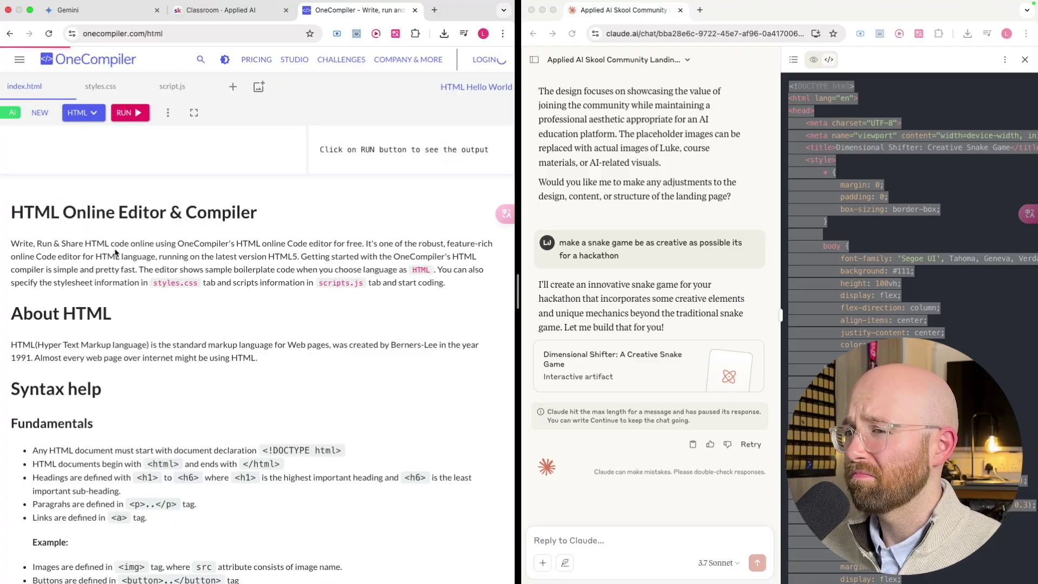
Replace the starter HTML with Claude's Dimensional Shifter code and run it
left_click(142, 234)
key("super+a")
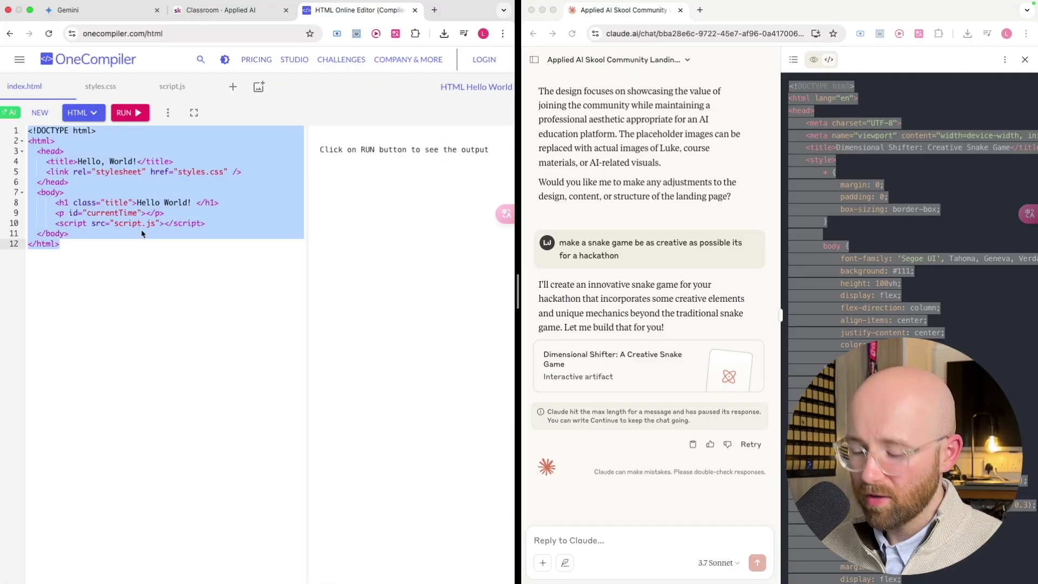
key("super+v")
left_click(117, 113)
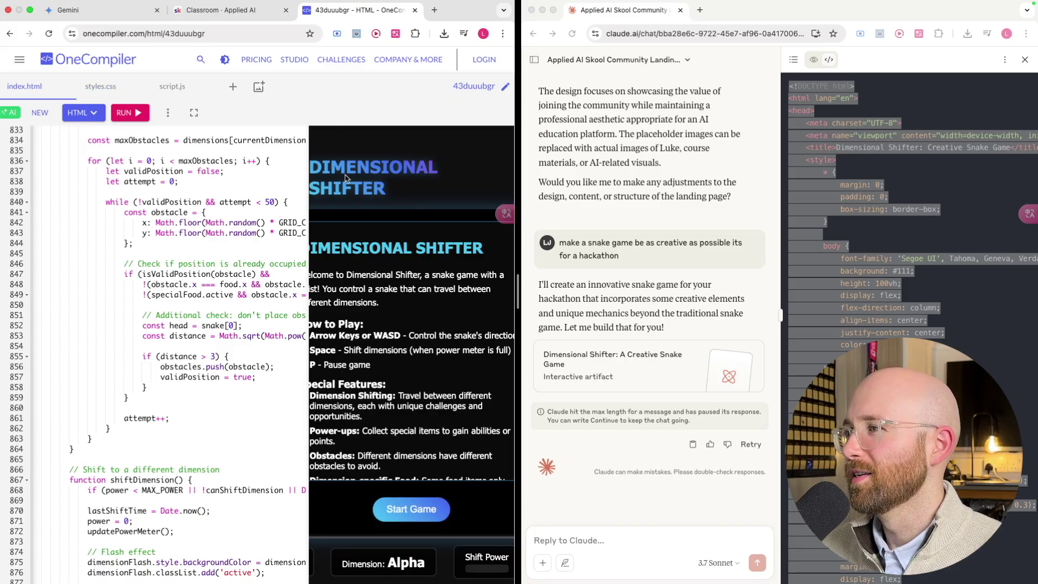
Close the OneCompiler tab running the snake game
left_click(103, 10)
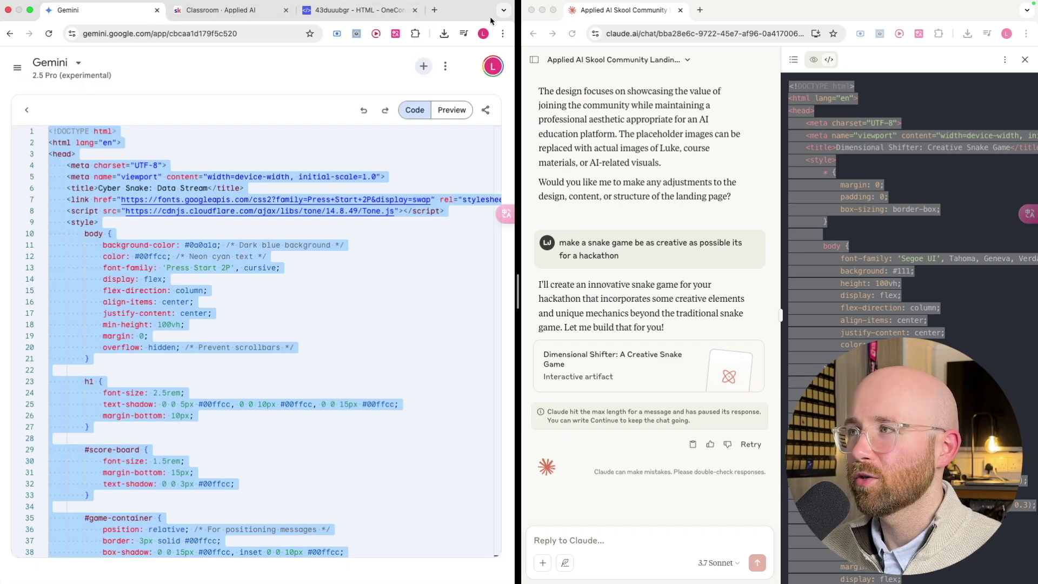
left_click(373, 10)
mouse_move(442, 2)
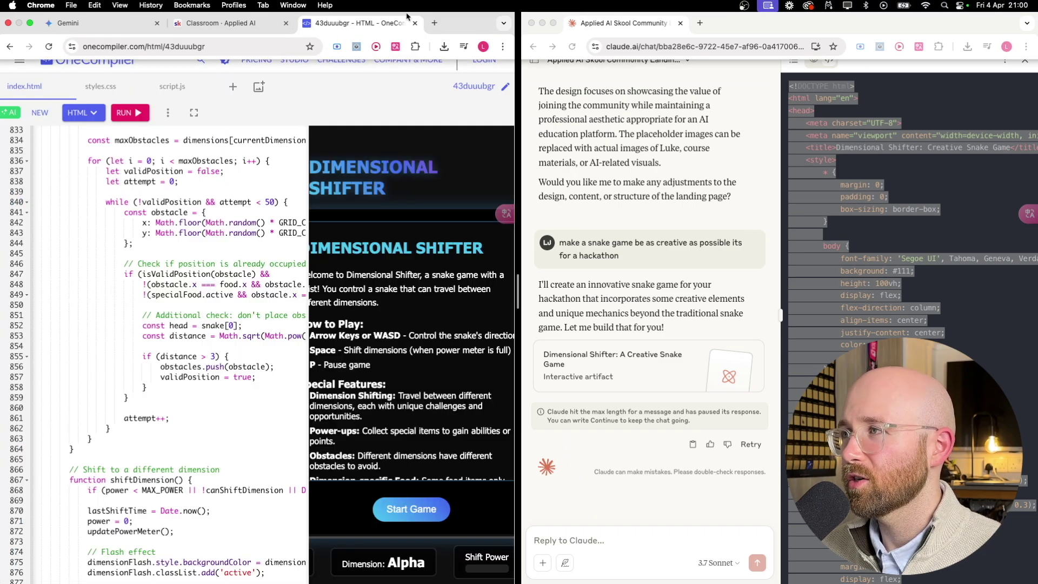
left_click(415, 23)
Close Gemini's code panel and open the Cyber Snake: Data Stream game from the chat
left_click(67, 22)
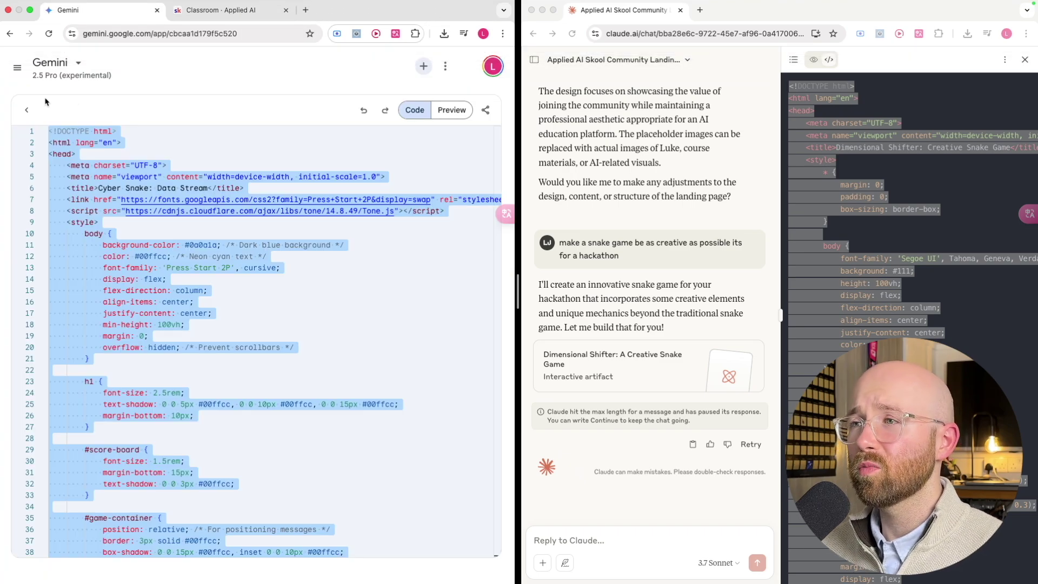
left_click(27, 110)
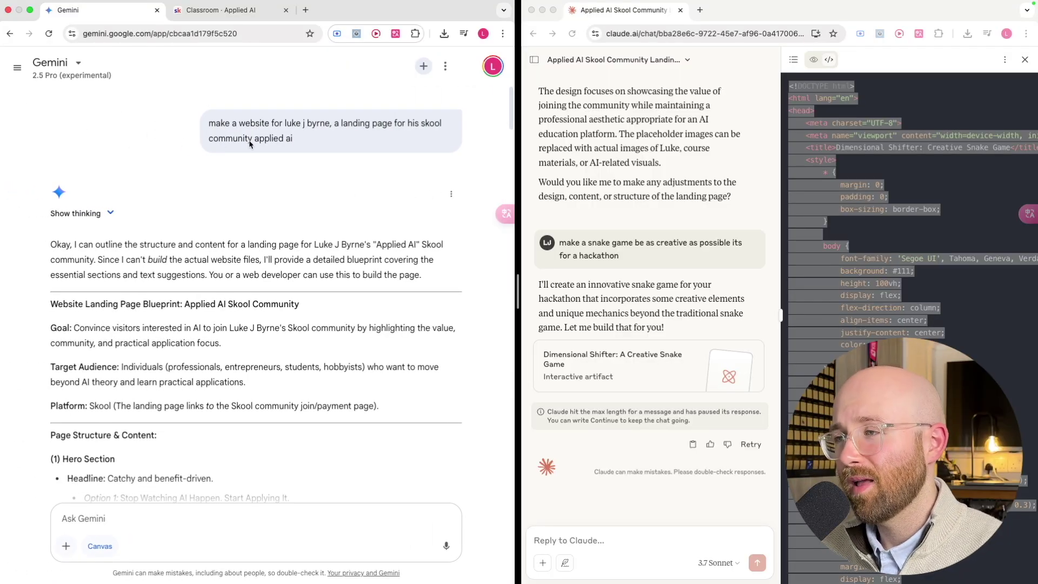
scroll(339, 244, "down", 20)
scroll(337, 261, "up", 3)
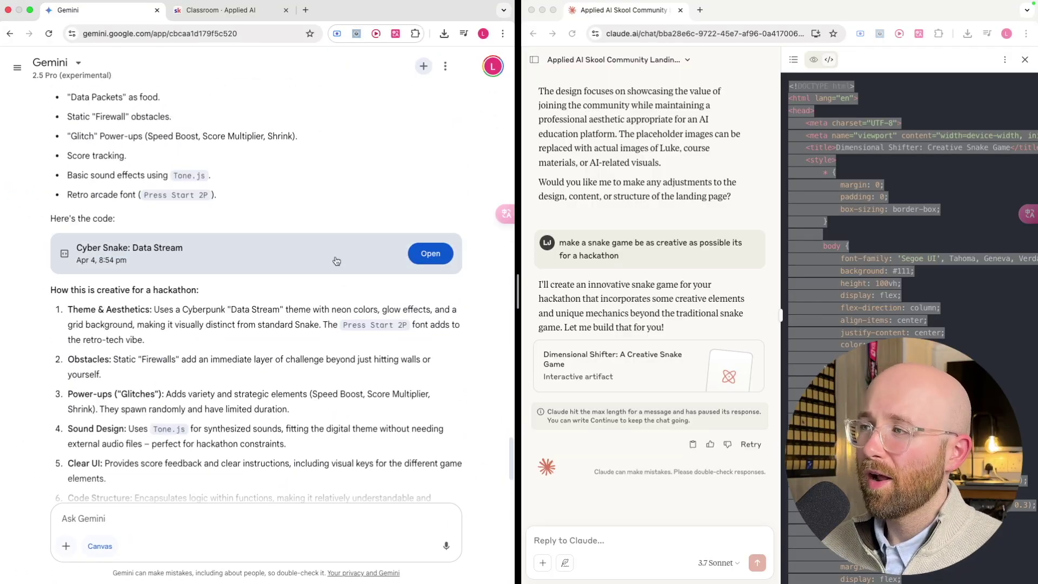
left_click(427, 255)
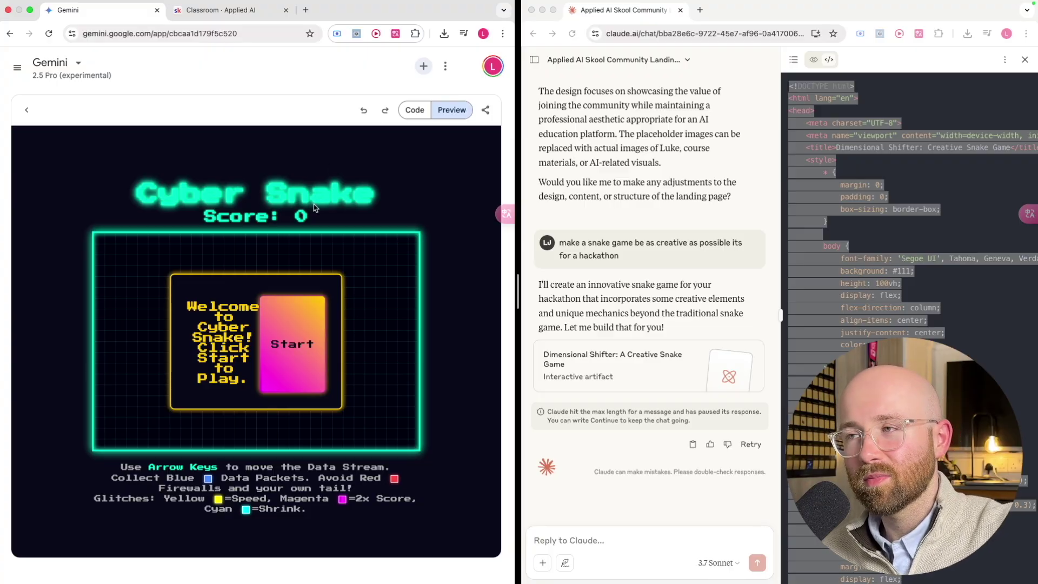
left_click(70, 68)
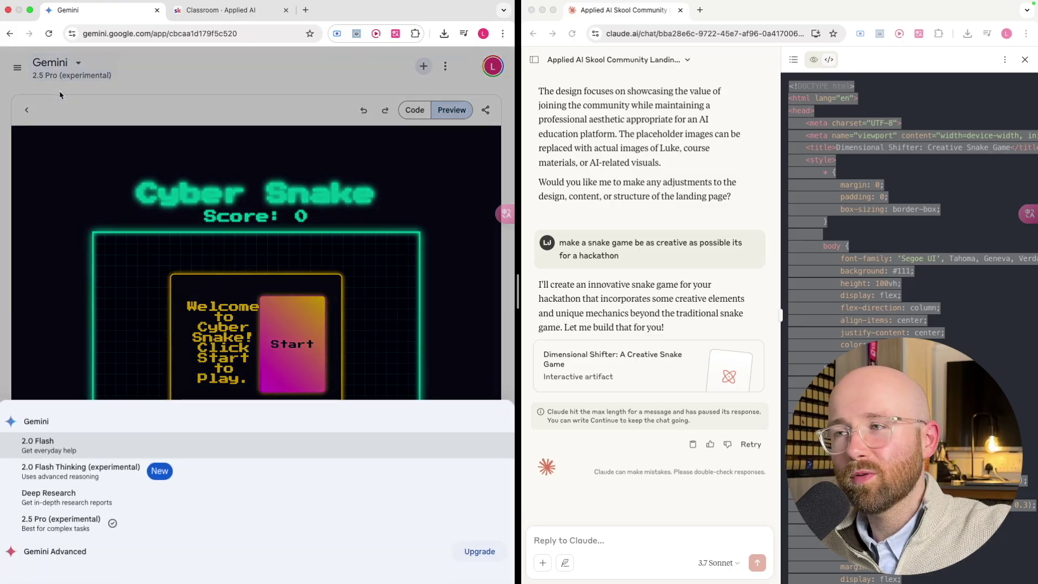
left_click(130, 175)
Load the creator's YouTube channel page in a new tab
left_click(306, 10)
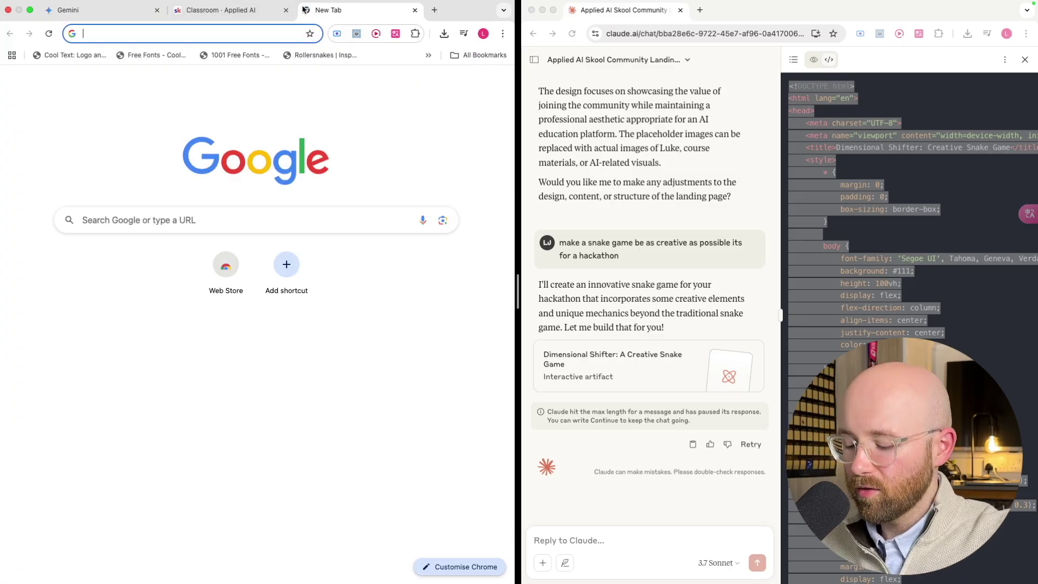
type("you")
key("Right")
key("Down")
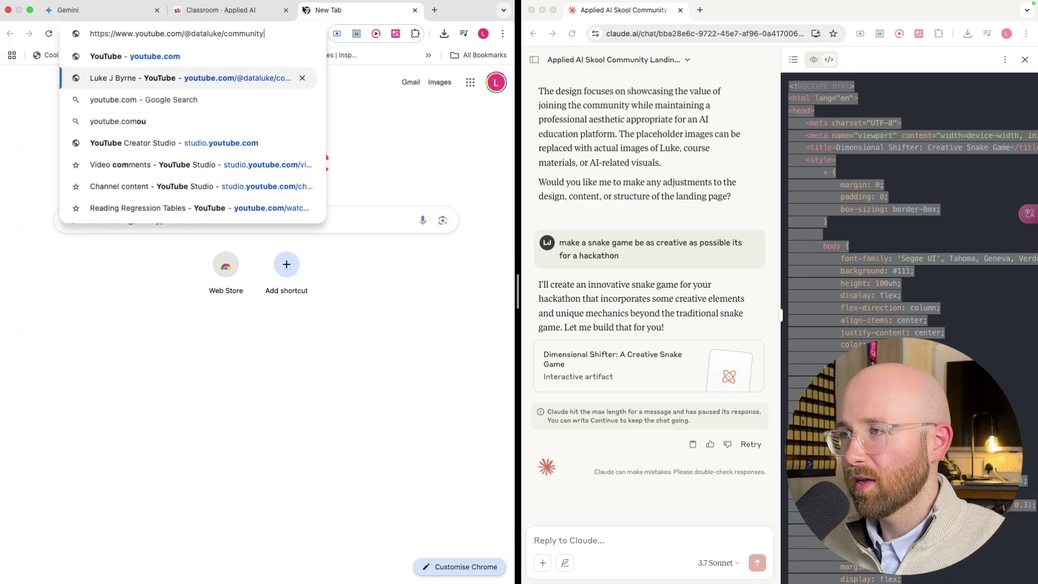
key("BackSpace")
key("BackSpace")
key("BackSpace")
key("BackSpace")
key("BackSpace")
key("BackSpace")
key("BackSpace")
key("BackSpace")
key("BackSpace")
key("BackSpace")
key("Return")
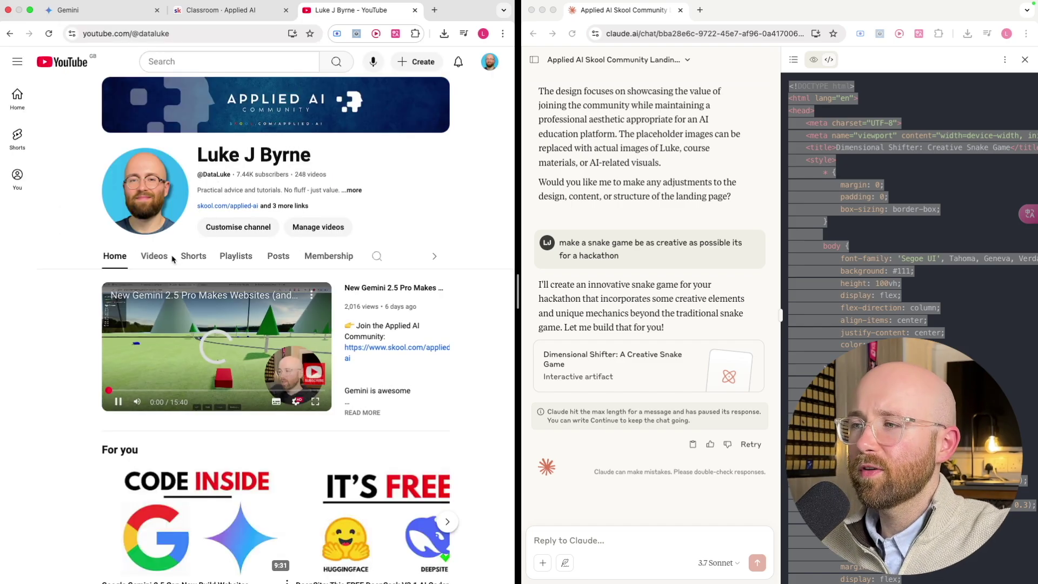
Browse the channel's uploaded videos, then switch back to the Applied AI classroom page
left_click(154, 256)
scroll(336, 317, "down", 2)
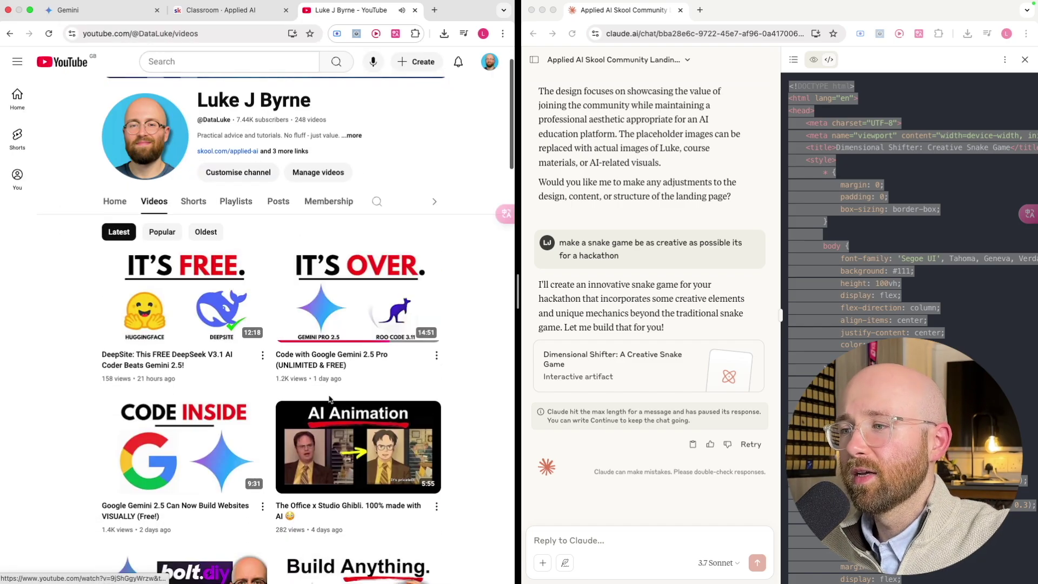
scroll(211, 462, "down", 1)
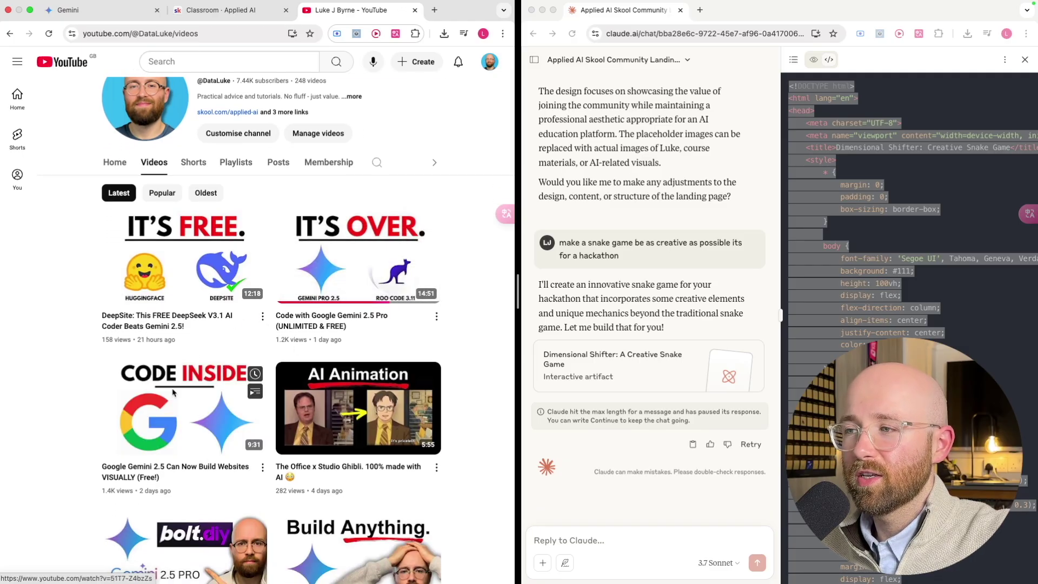
scroll(220, 375, "down", 3)
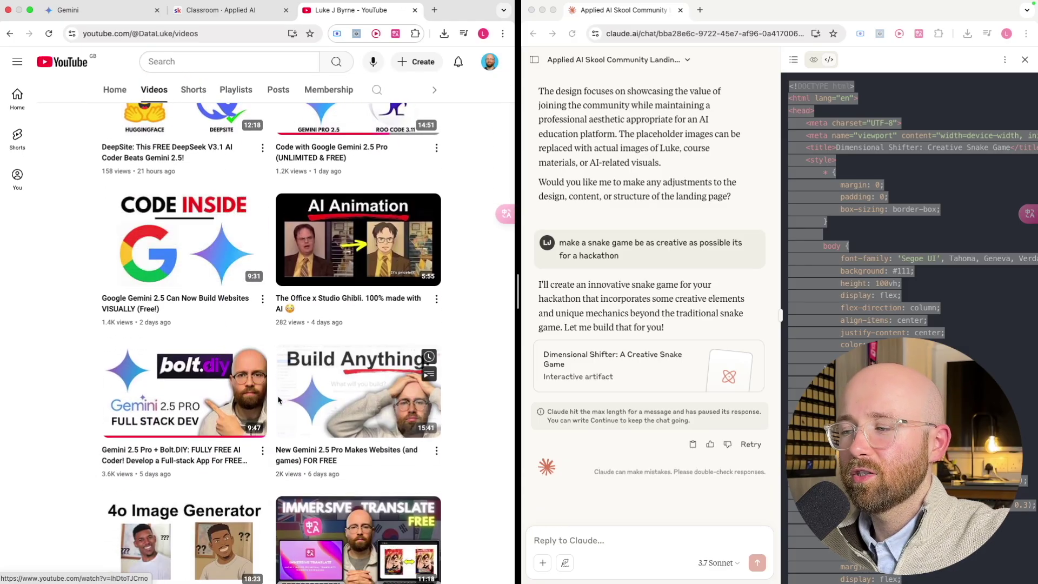
scroll(152, 405, "down", 1)
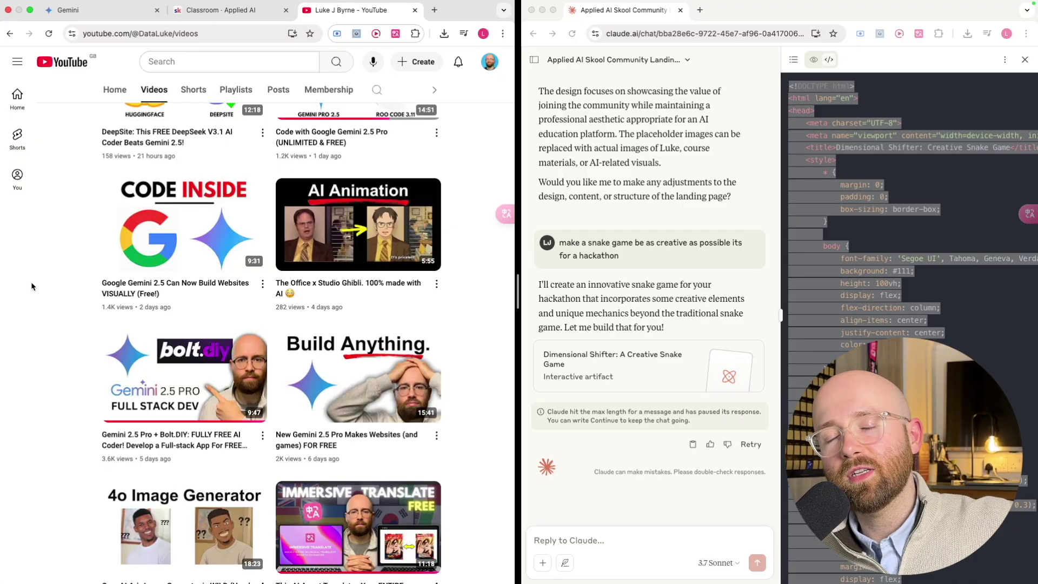
left_click(200, 10)
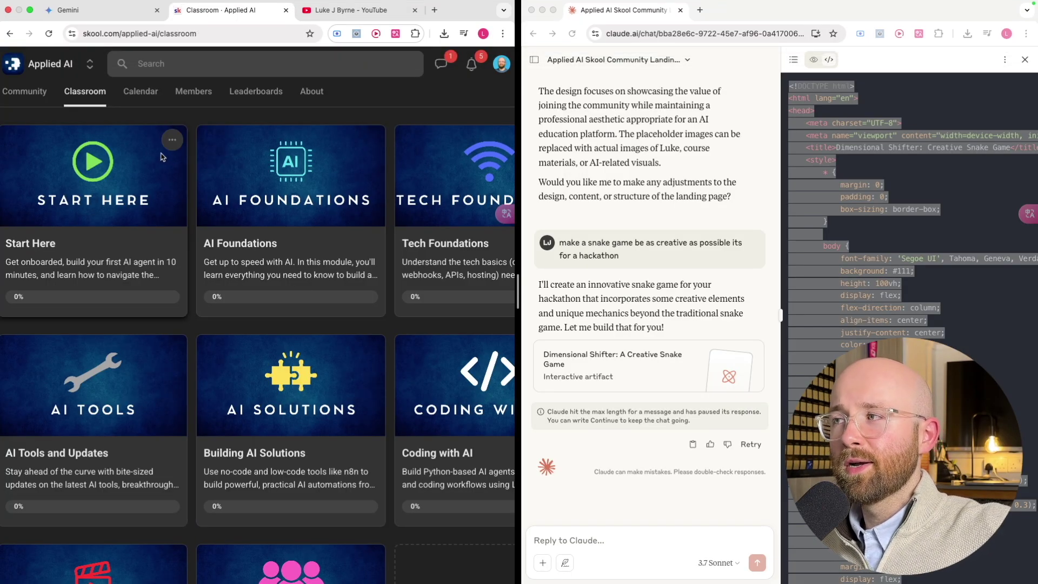